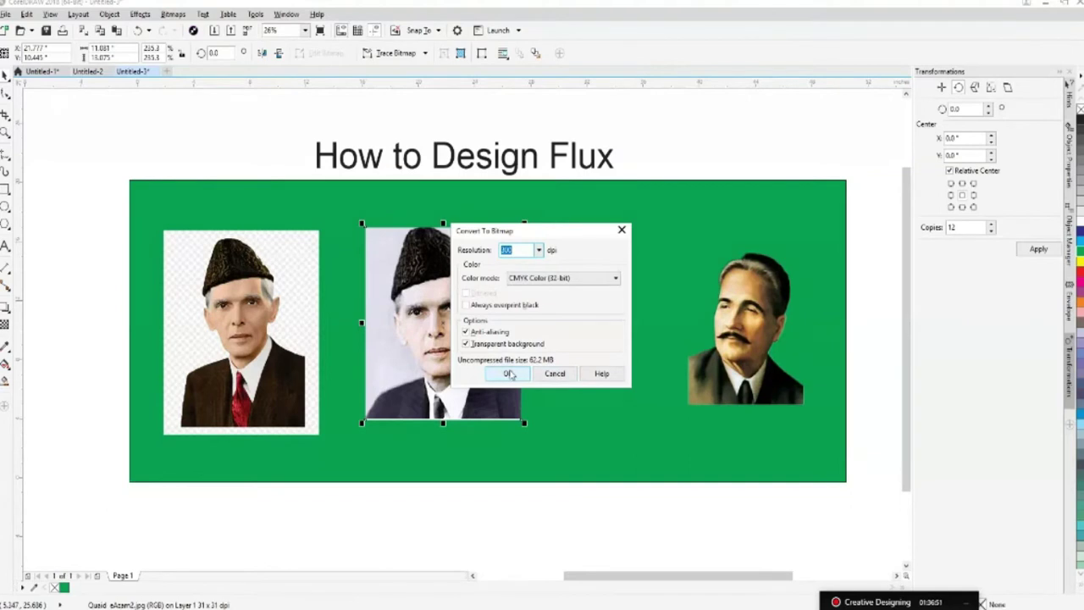
Step: Try converting the middle portrait to a 300 dpi CMYK Color (32-bit) bitmap and undo back to before it was added
left_click(508, 374)
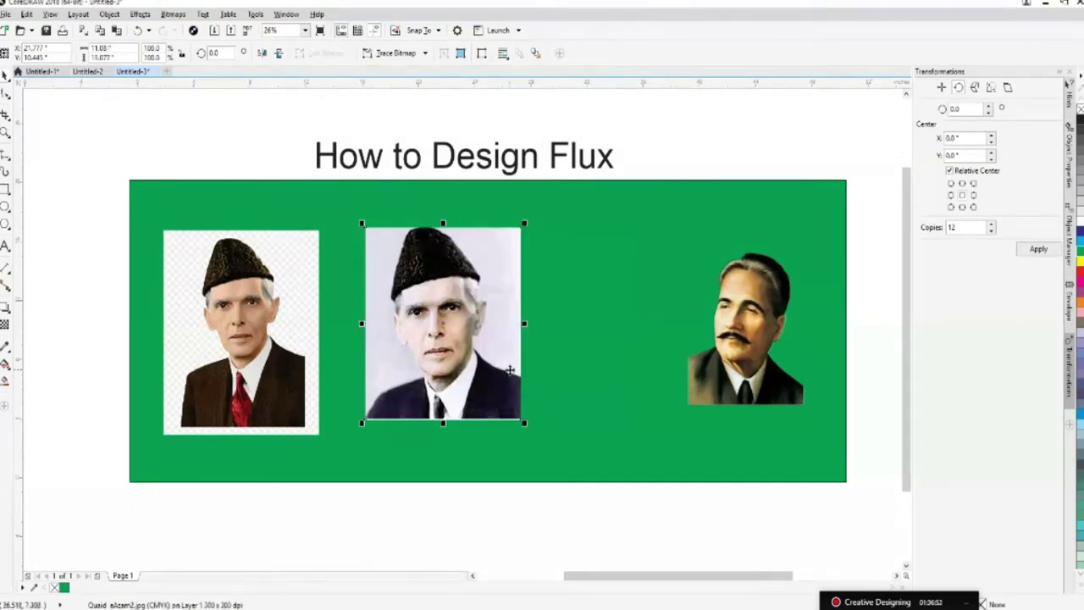
key("ctrl+z")
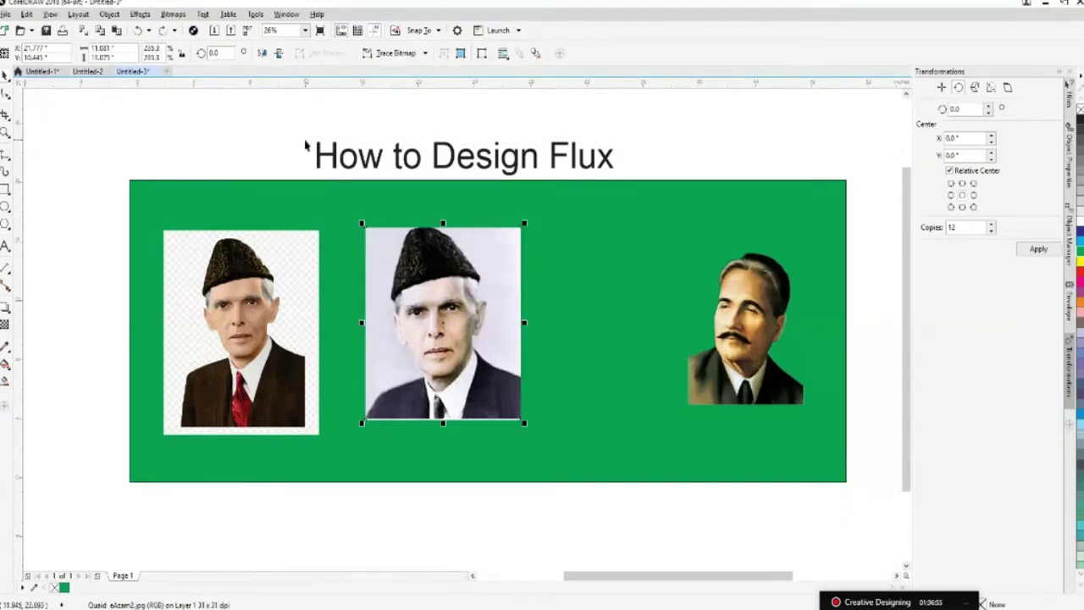
left_click(276, 314)
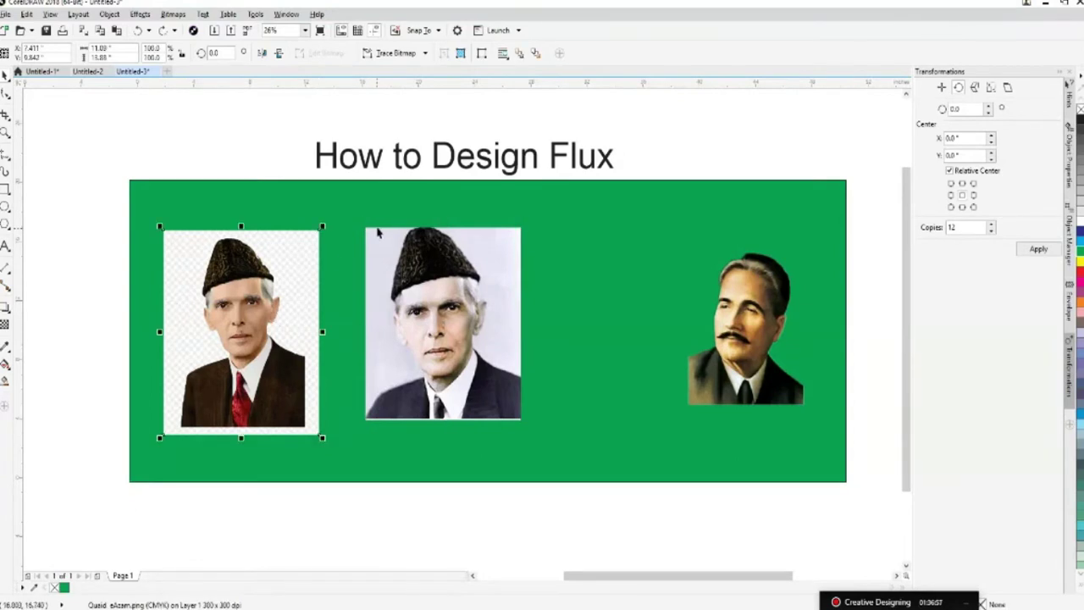
key("ctrl+z")
key("ctrl+z")
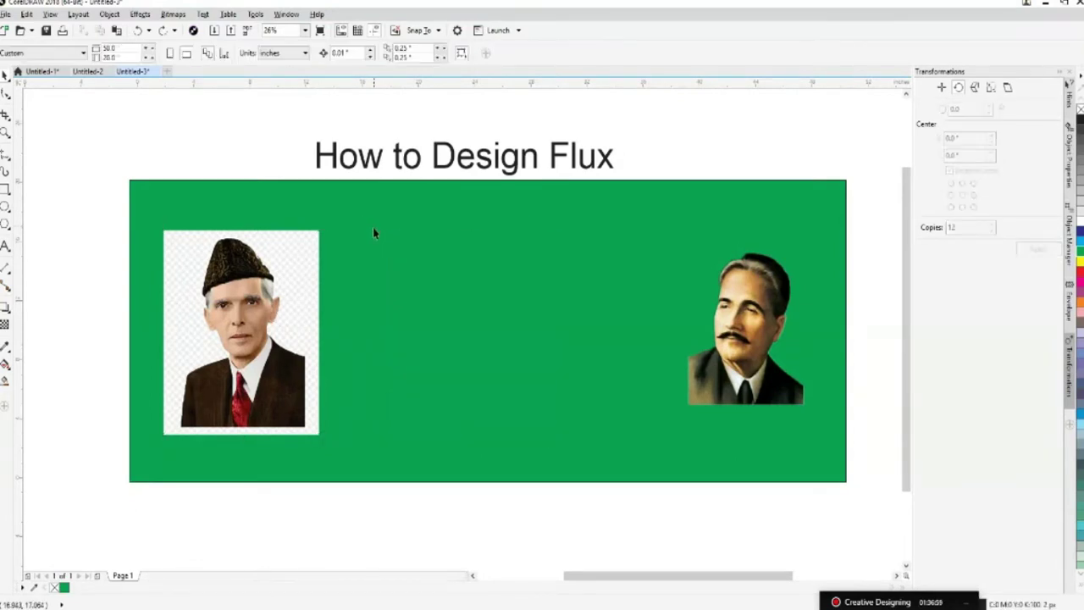
Step: Bring the second portrait back onto the middle of the green banner
key("ctrl+shift+z")
left_click(245, 163)
left_click(496, 326)
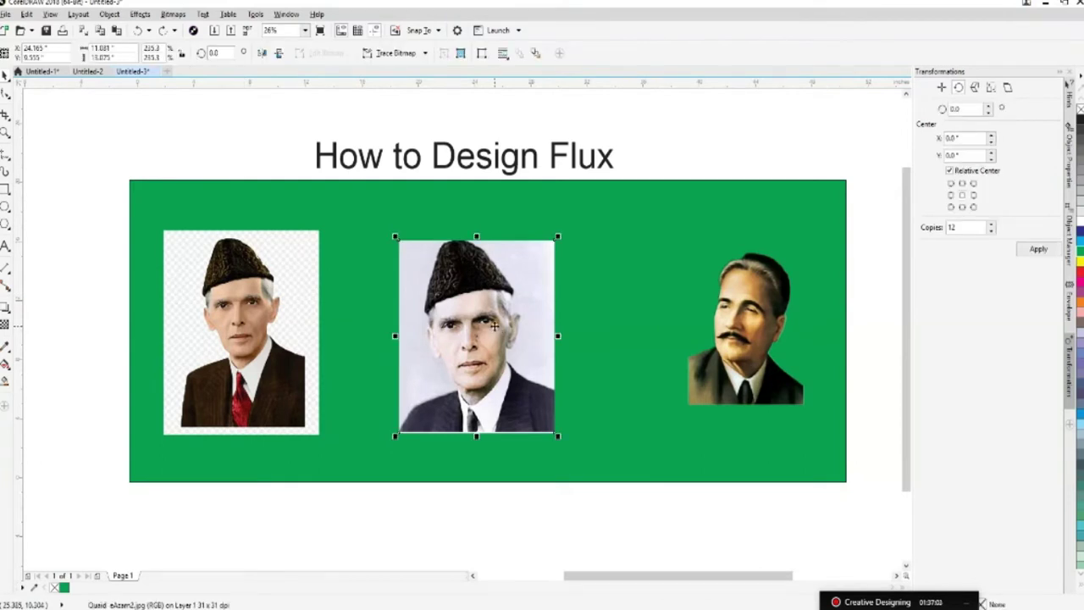
left_click(284, 173)
Step: Undo the recent edits back to the state before the left portrait was converted and the middle portrait added
key("ctrl+z")
key("ctrl+z")
key("ctrl+z")
key("ctrl+z")
key("ctrl+z")
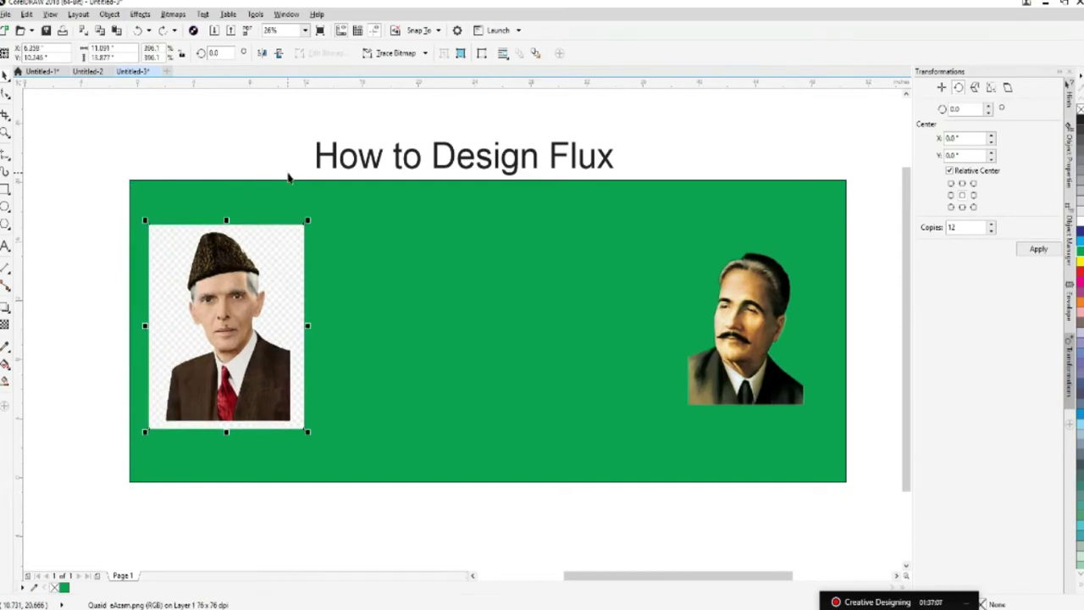
key("ctrl+z")
key("ctrl+z")
Step: Convert the left portrait to a 300 dpi RGB Color (24-bit) bitmap with anti-aliasing and a transparent background
left_click(272, 325)
left_click(172, 15)
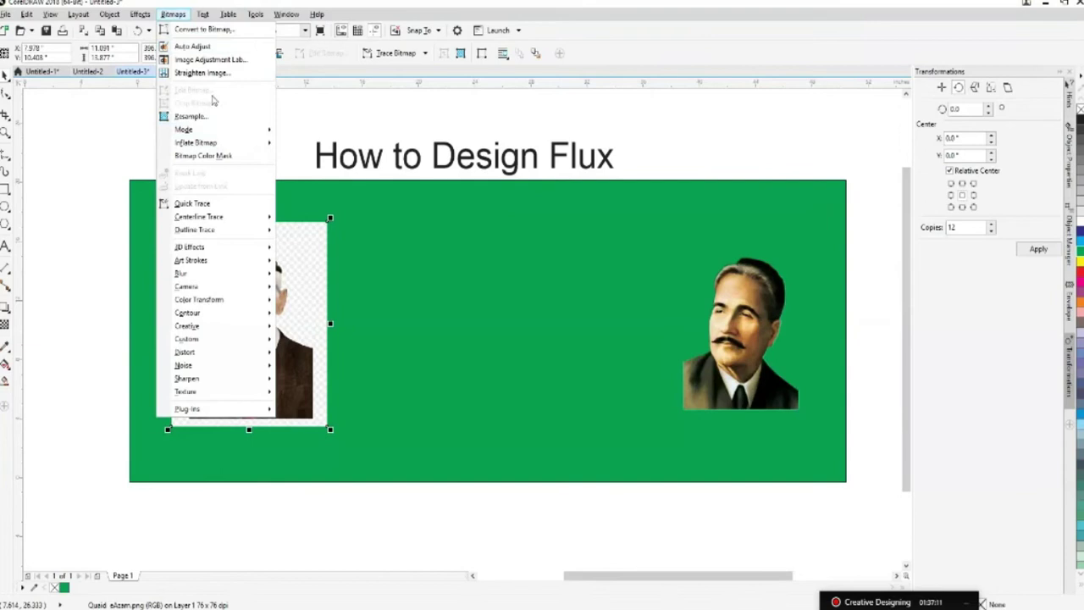
left_click(206, 30)
left_click(533, 278)
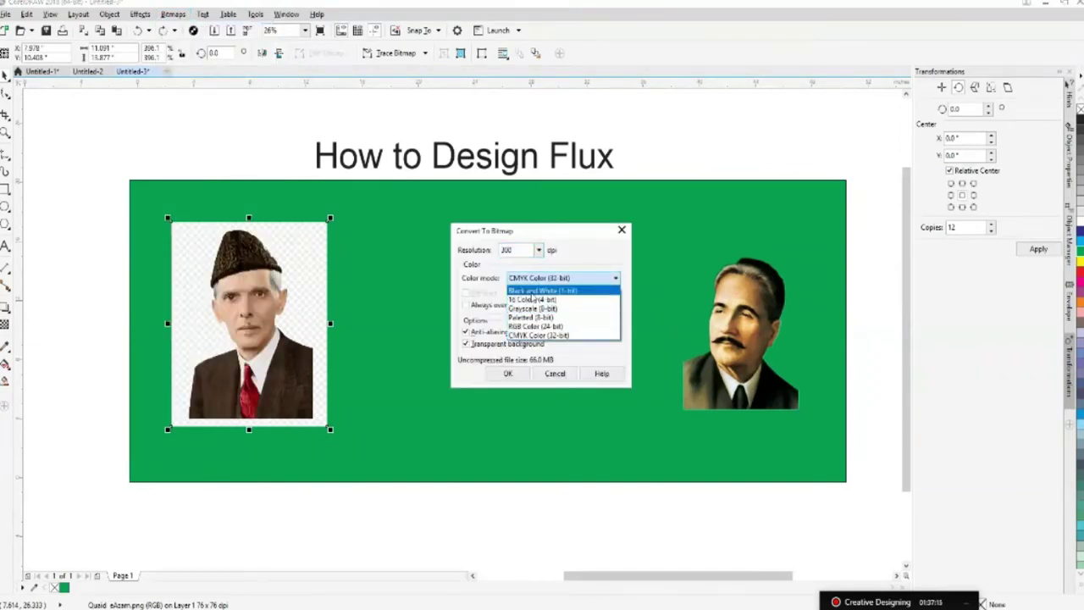
left_click(540, 326)
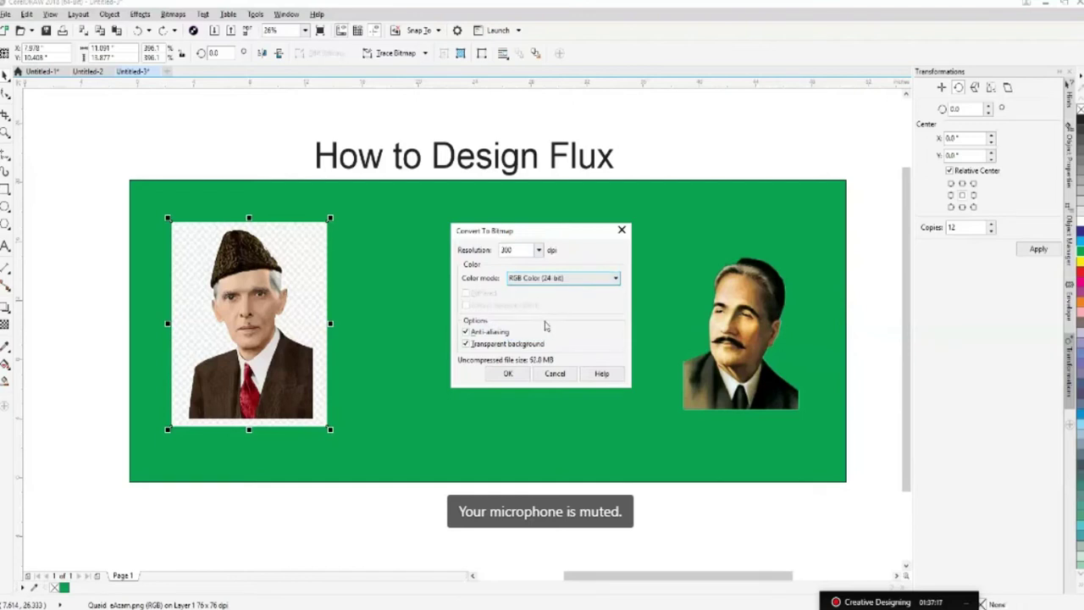
left_click(513, 374)
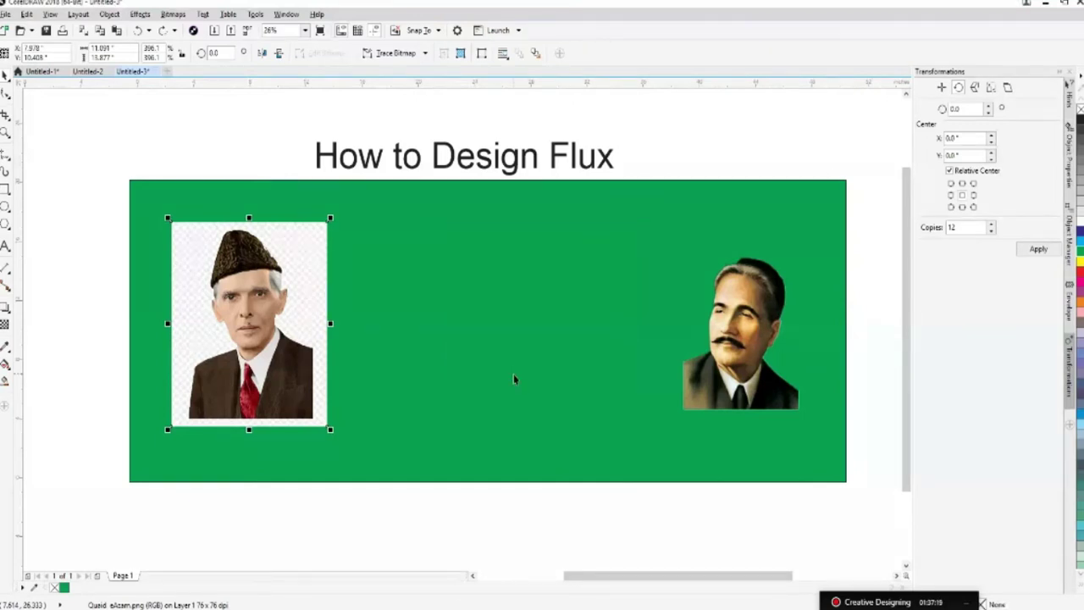
Step: Move the converted portrait slightly up and closer to the green banner's left edge, leaving it deselected
left_click(254, 145)
left_click(288, 303)
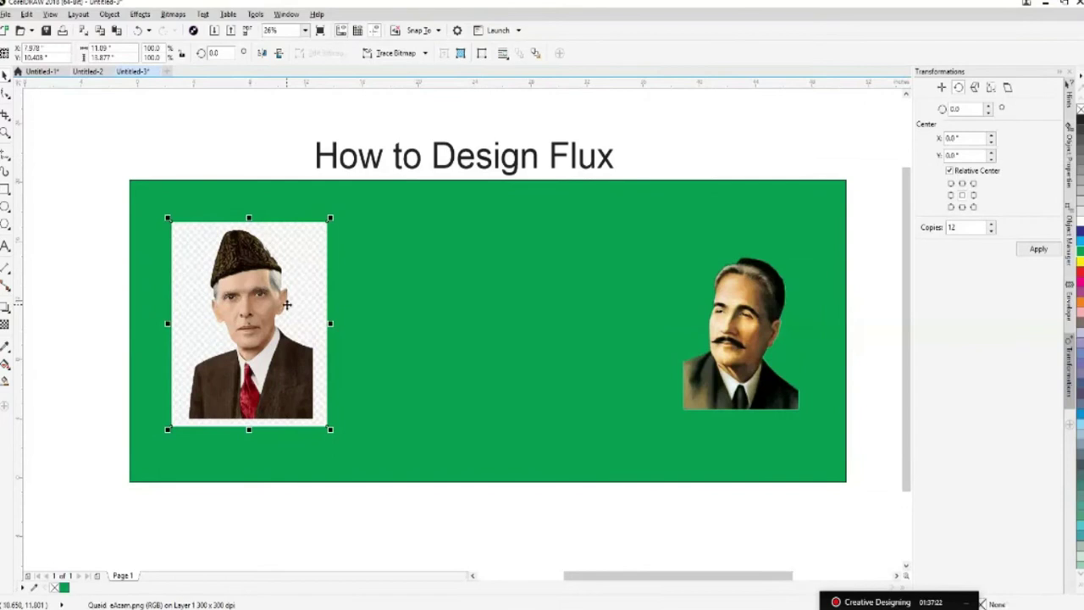
left_click(246, 158)
left_click_drag(239, 226, 222, 219)
left_click(201, 149)
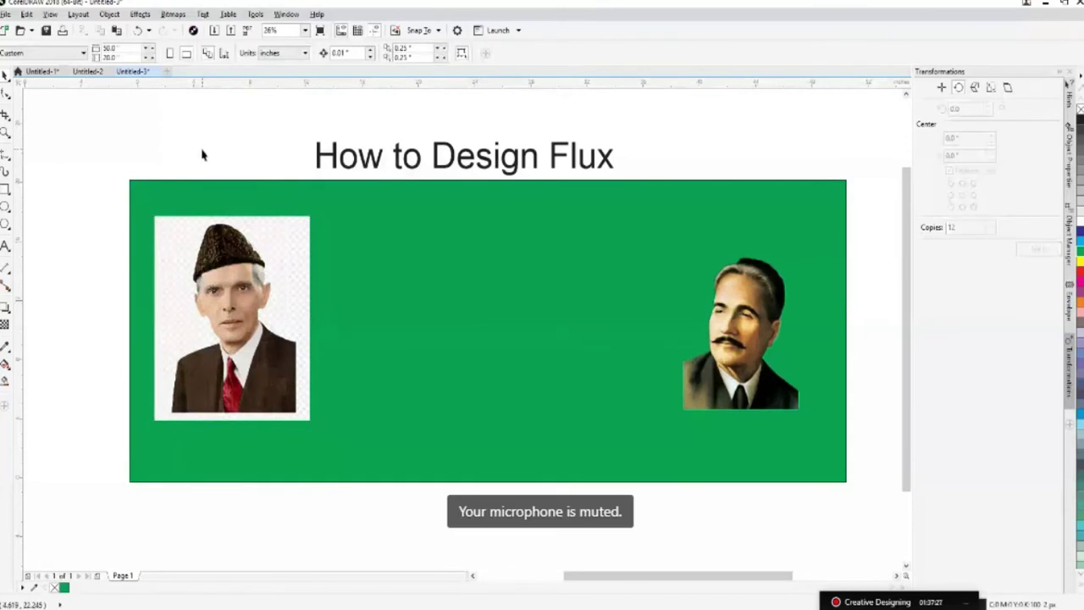
Step: Paste the second portrait in the middle of the banner and convert it to a 300 dpi RGB Color (24-bit) bitmap with a transparent background
key("ctrl+v")
left_click_drag(479, 361, 465, 353)
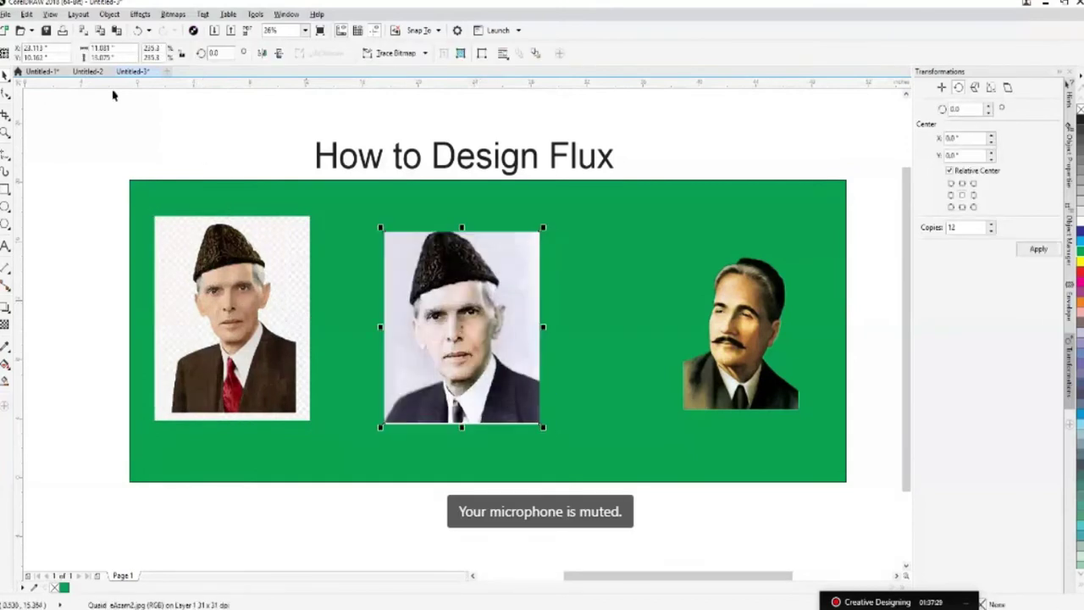
left_click(172, 14)
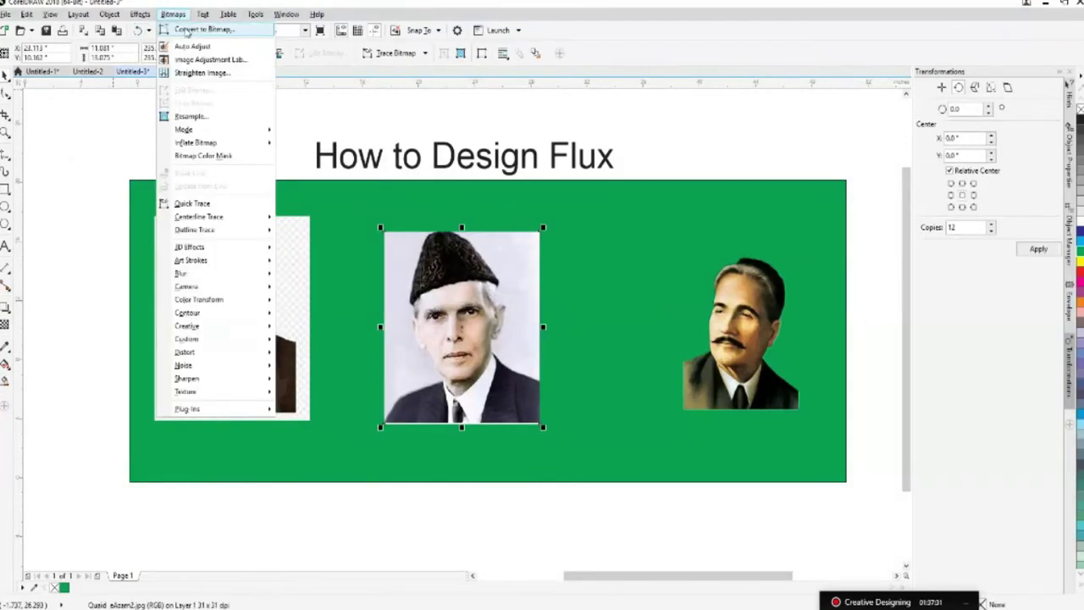
left_click(185, 30)
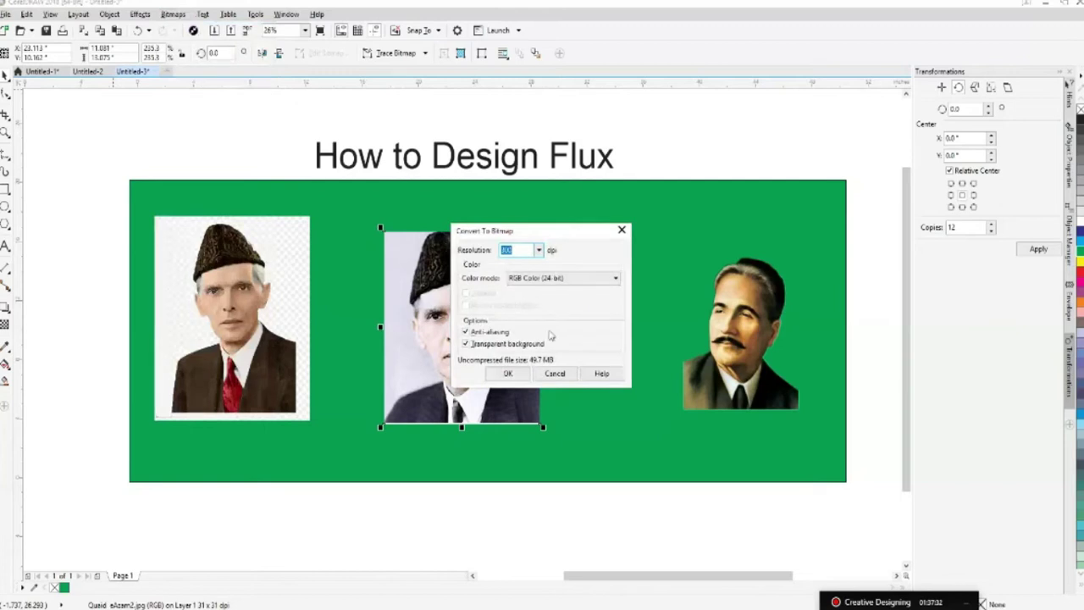
left_click(559, 278)
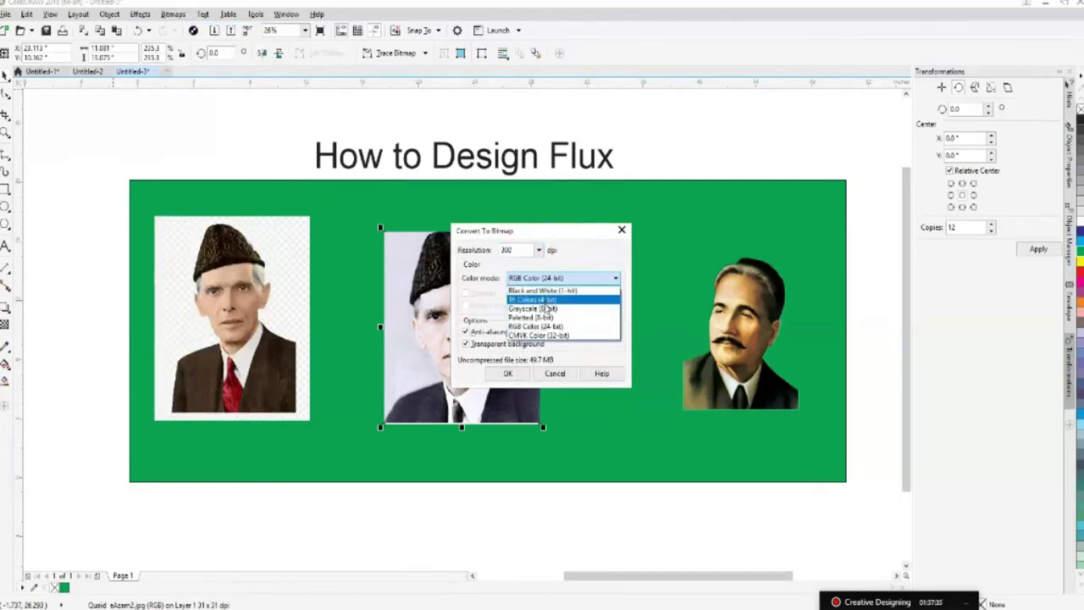
left_click(546, 301)
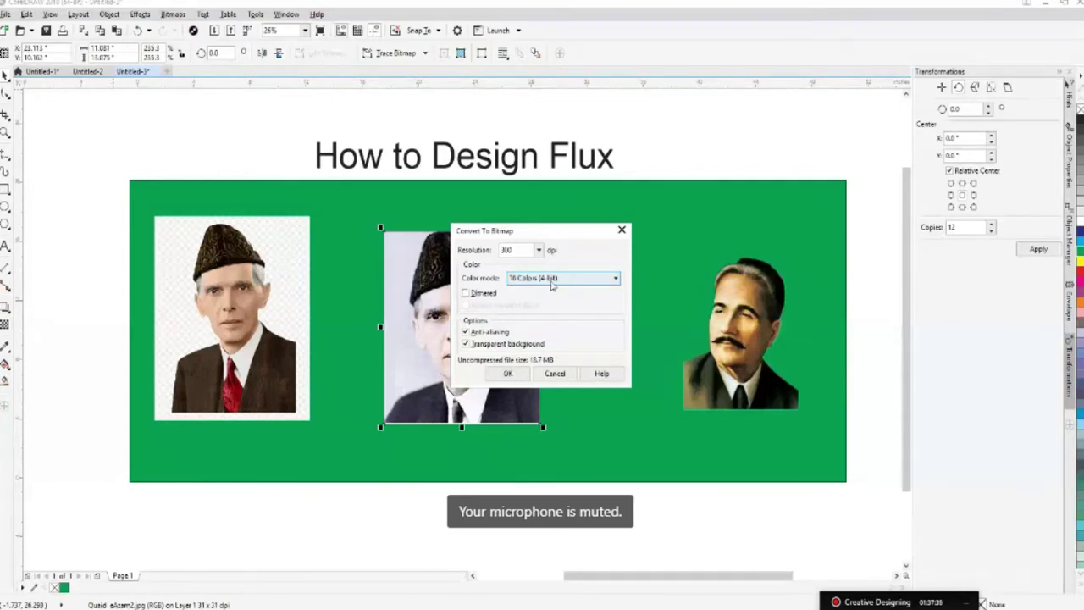
left_click(550, 280)
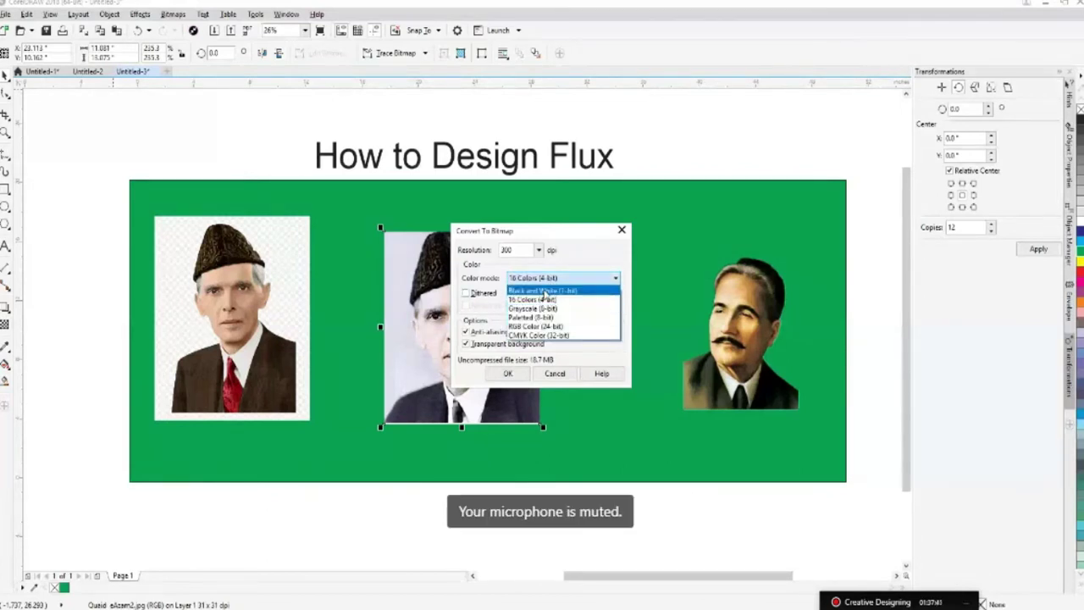
left_click(536, 326)
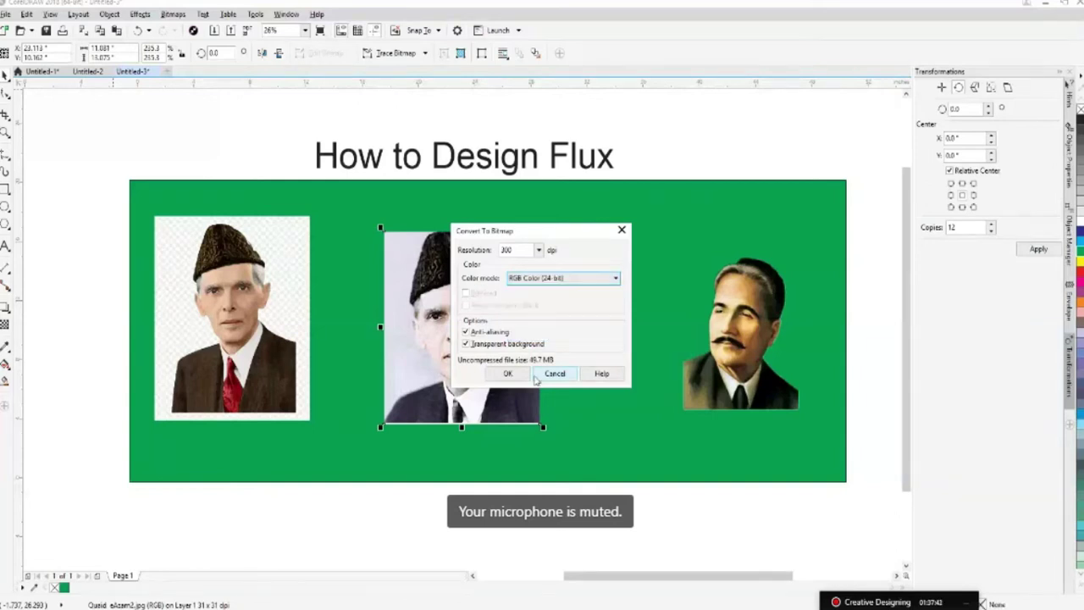
left_click(513, 373)
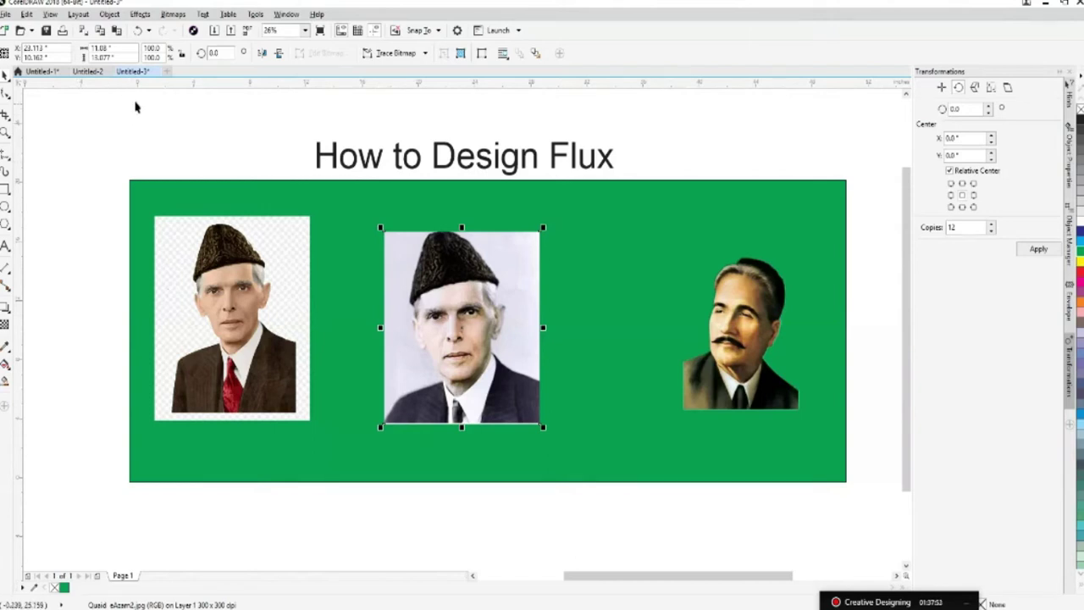
left_click(173, 14)
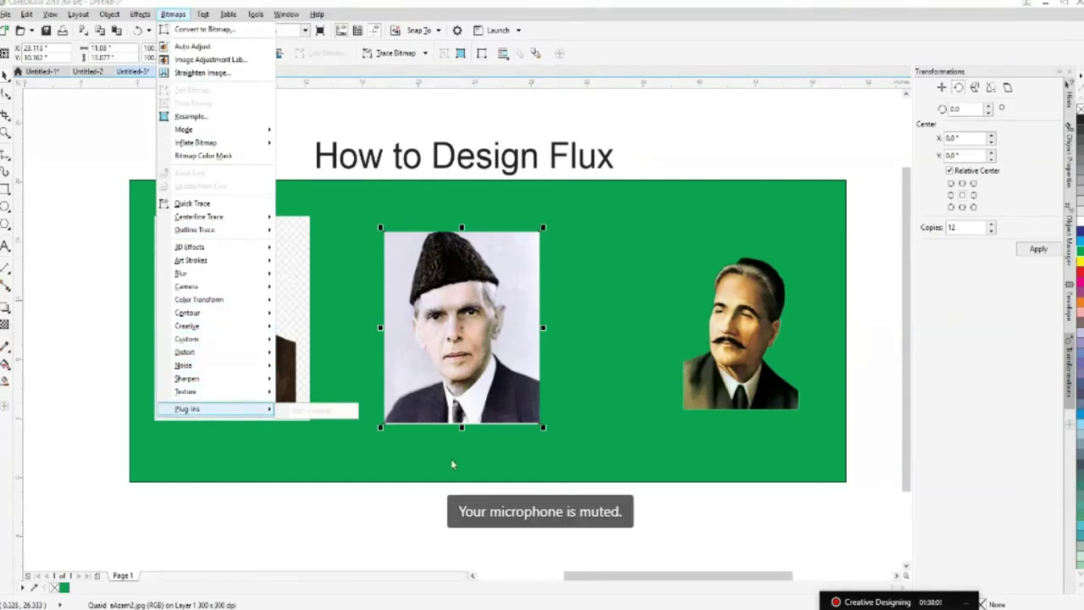
left_click(447, 379)
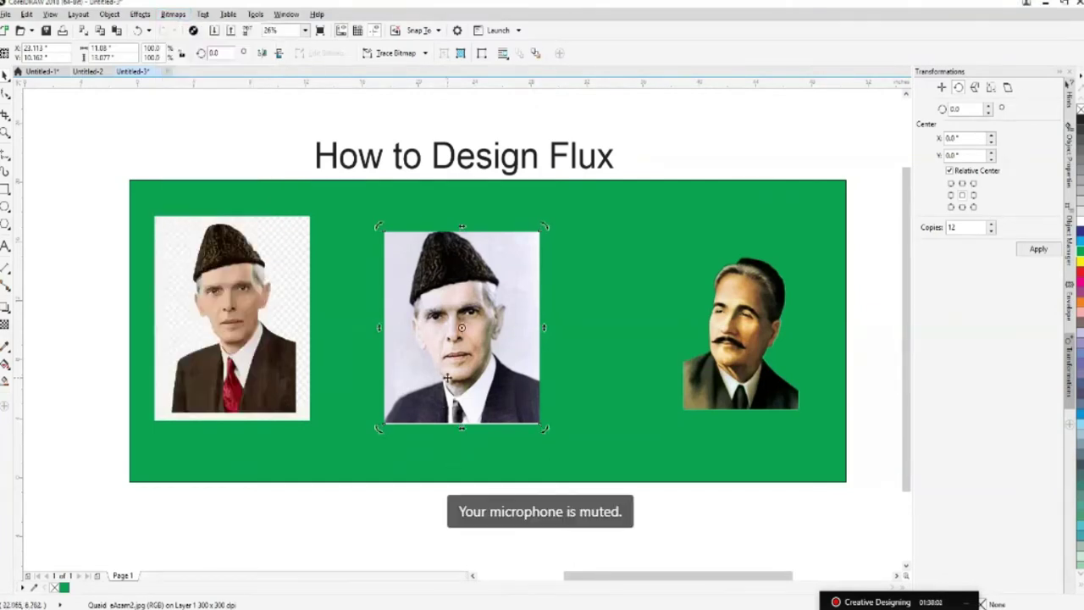
left_click(109, 167)
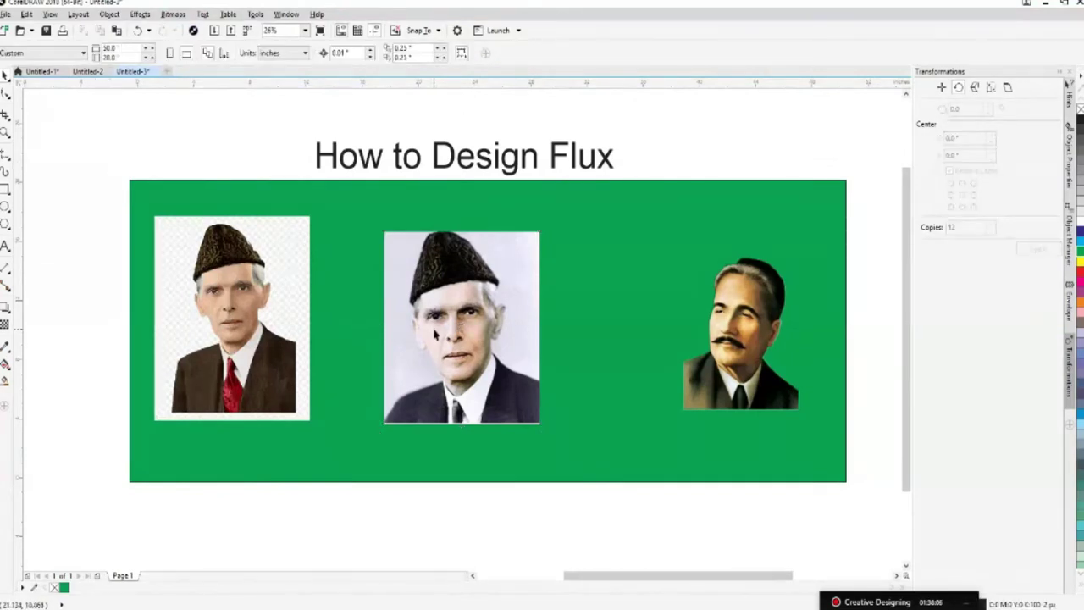
left_click(221, 375)
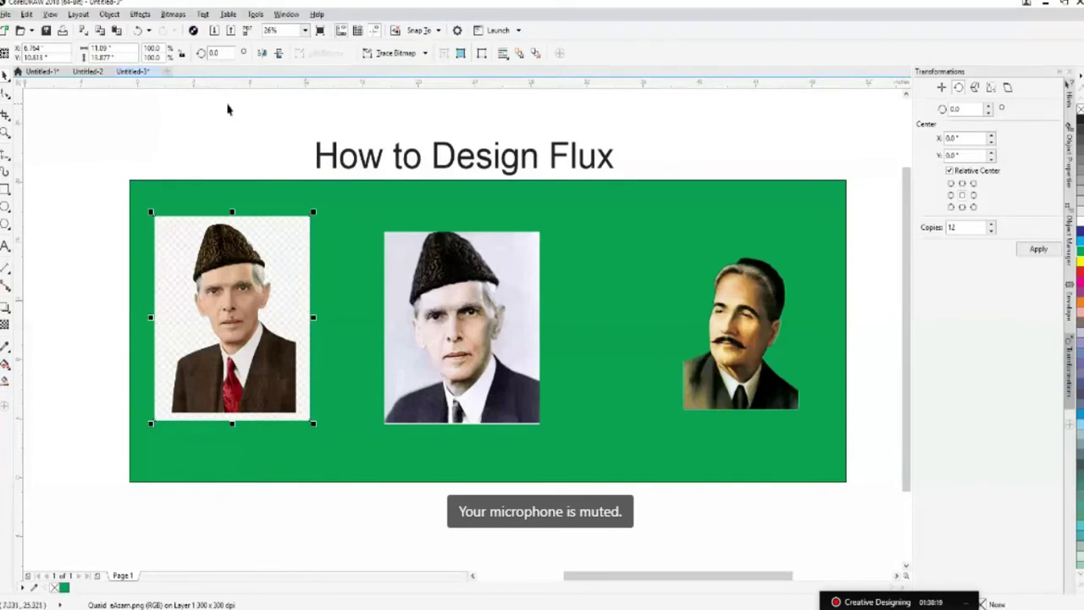
left_click(173, 14)
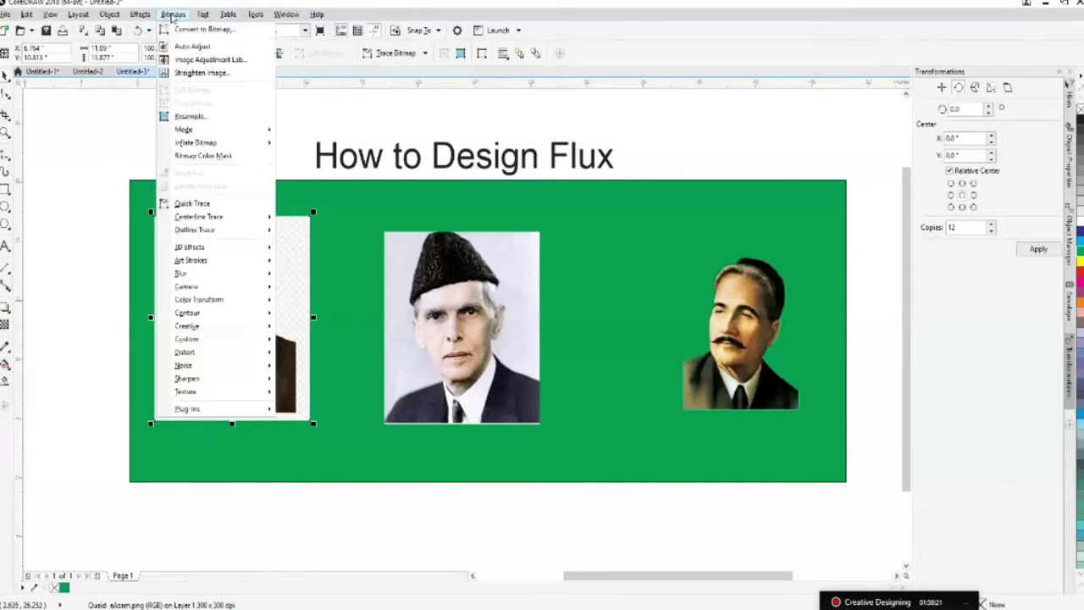
mouse_move(227, 274)
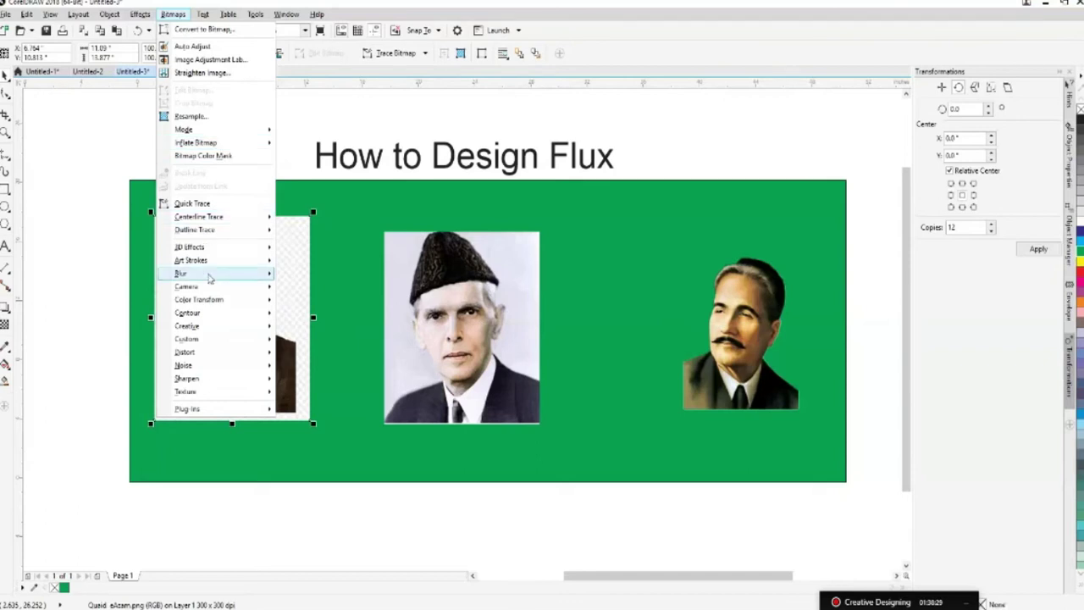
left_click(249, 531)
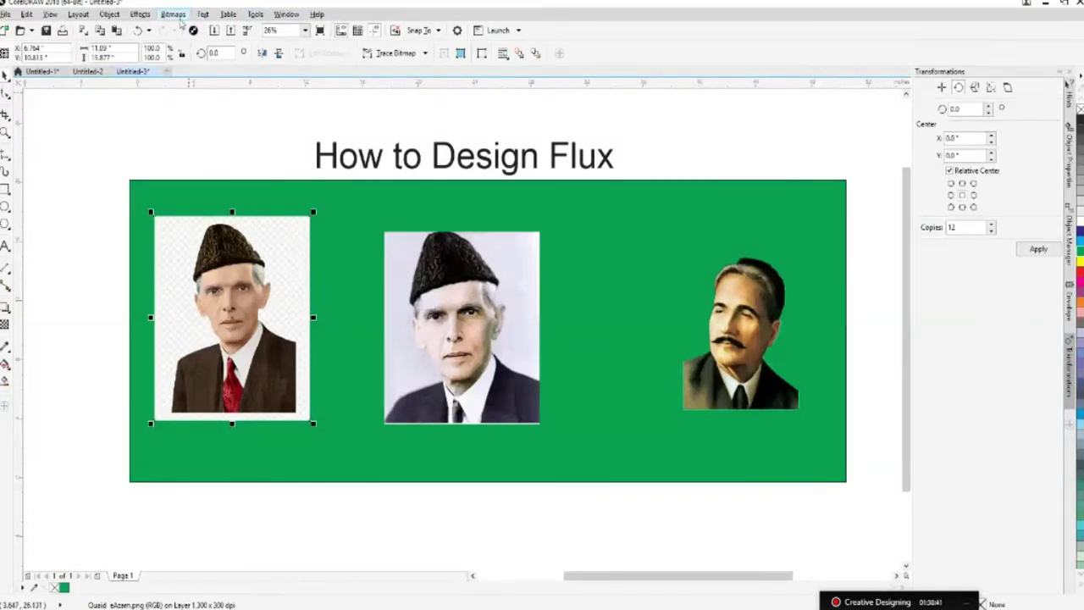
left_click(173, 14)
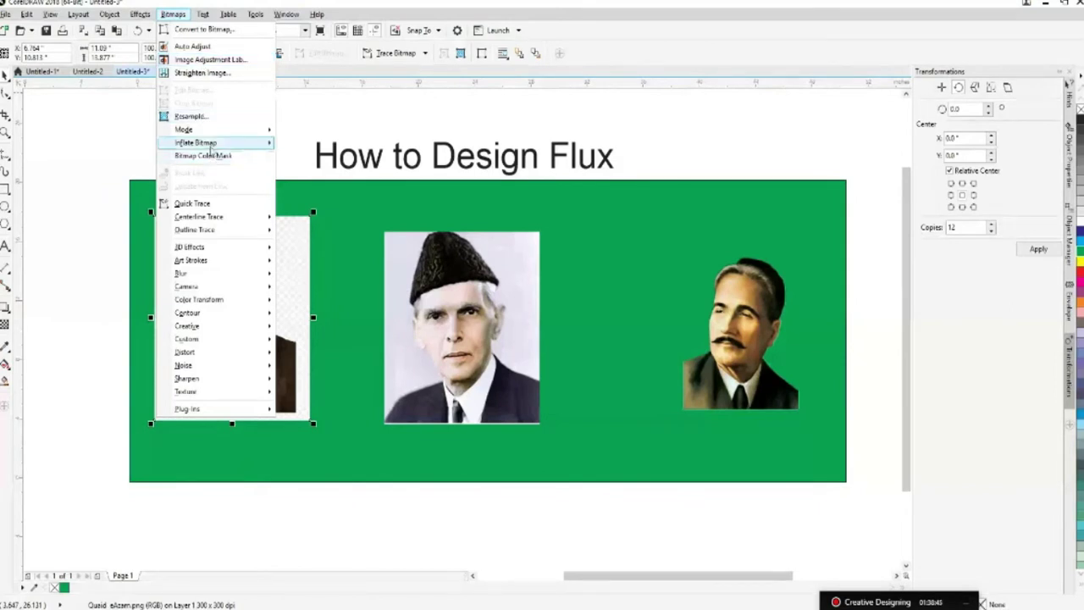
mouse_move(211, 148)
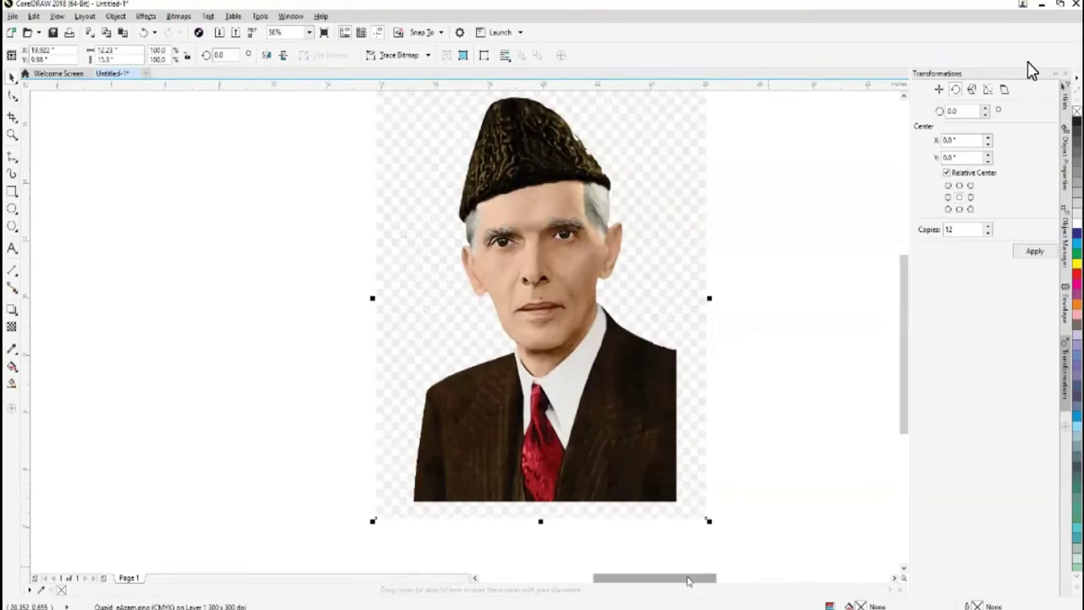
left_click_drag(710, 577, 700, 578)
left_click_drag(904, 405, 904, 387)
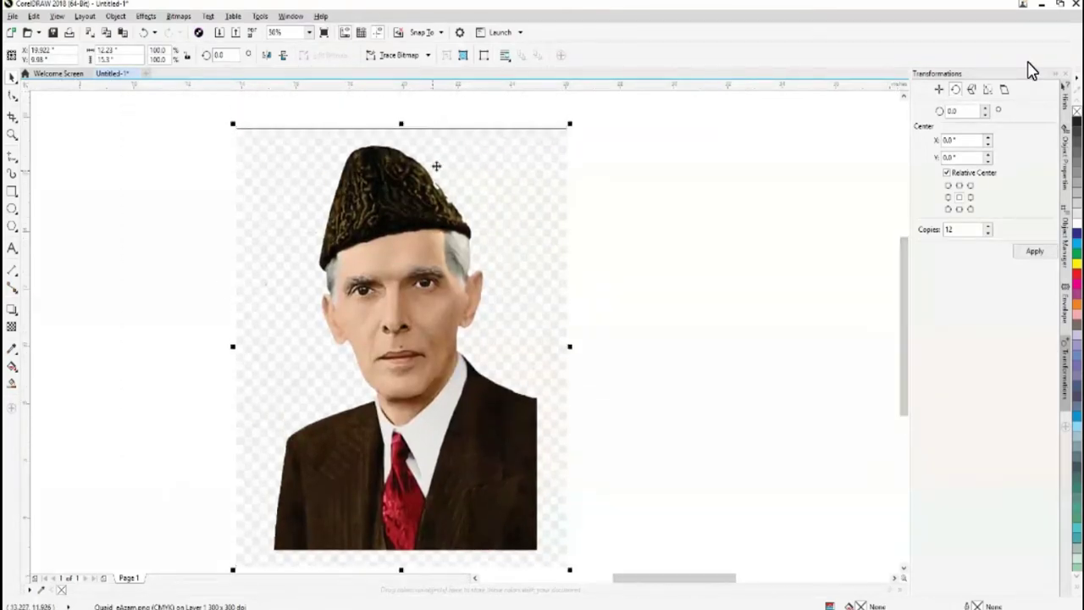
left_click(650, 314)
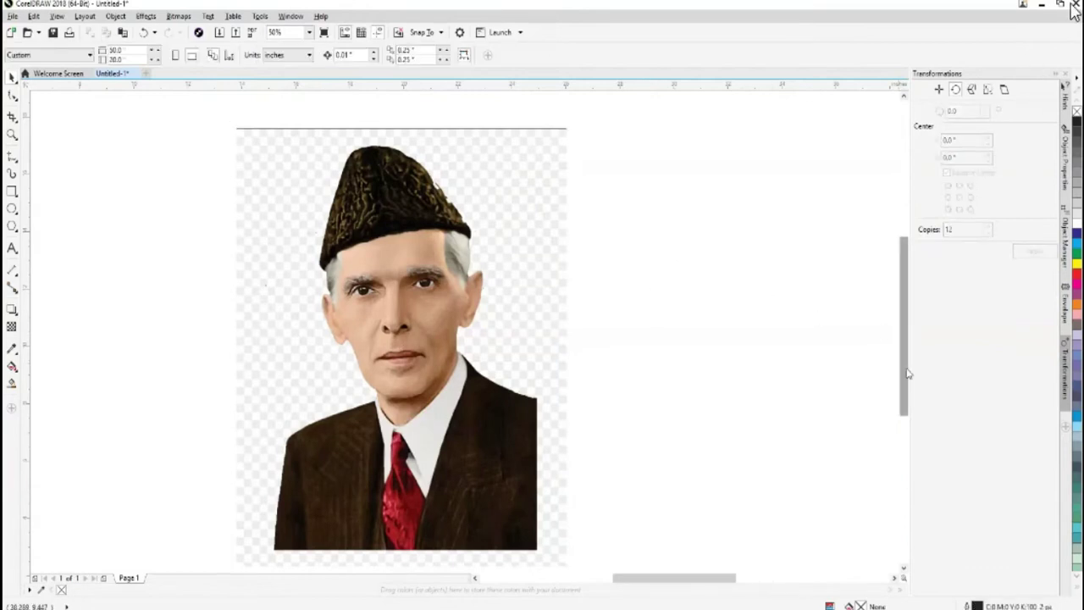
scroll(908, 374, "up", 2)
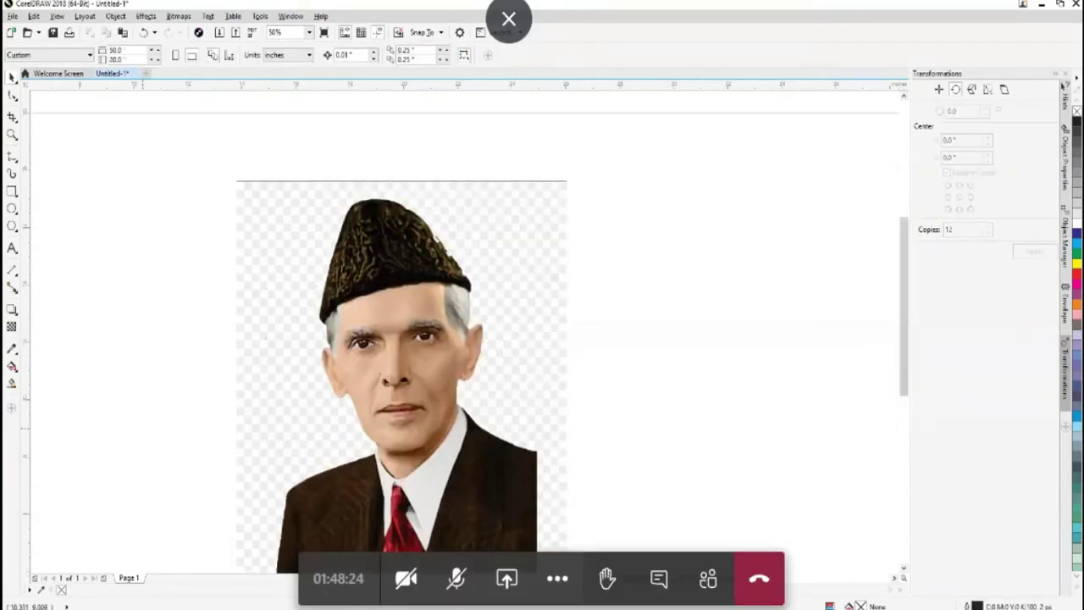
scroll(903, 391, "down", 1)
mouse_move(897, 401)
left_mouse_down()
mouse_move(898, 416)
mouse_move(907, 392)
left_mouse_up()
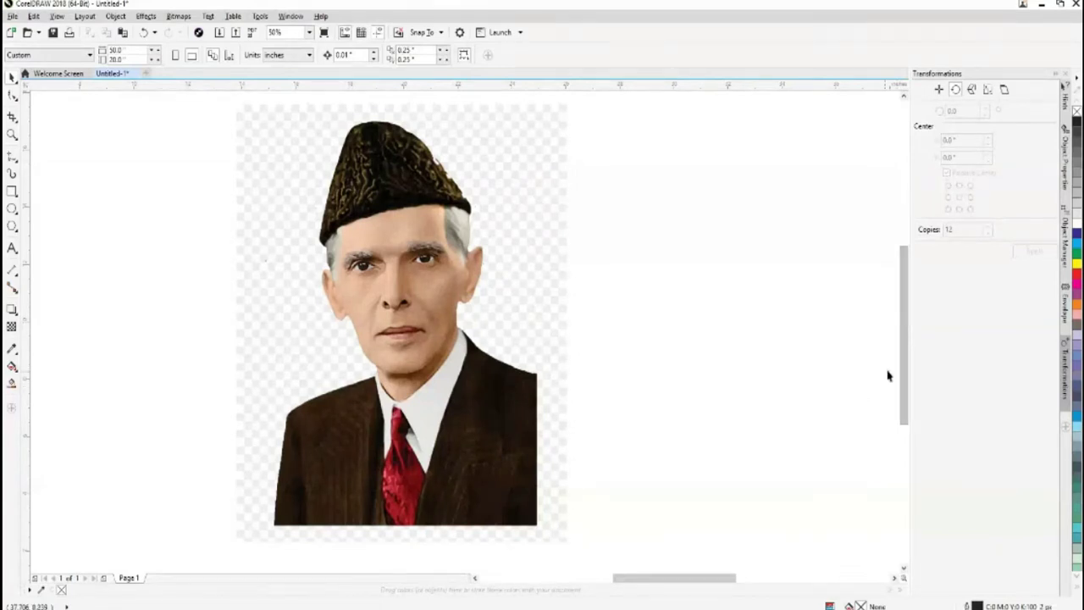
scroll(903, 385, "up", 1)
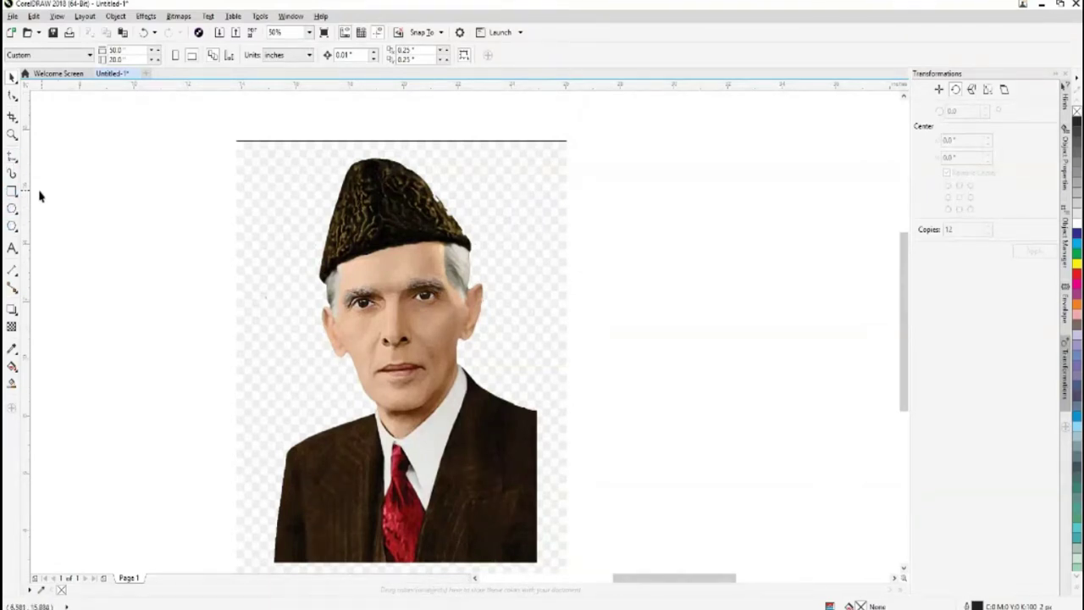
left_click(15, 161)
left_click(48, 208)
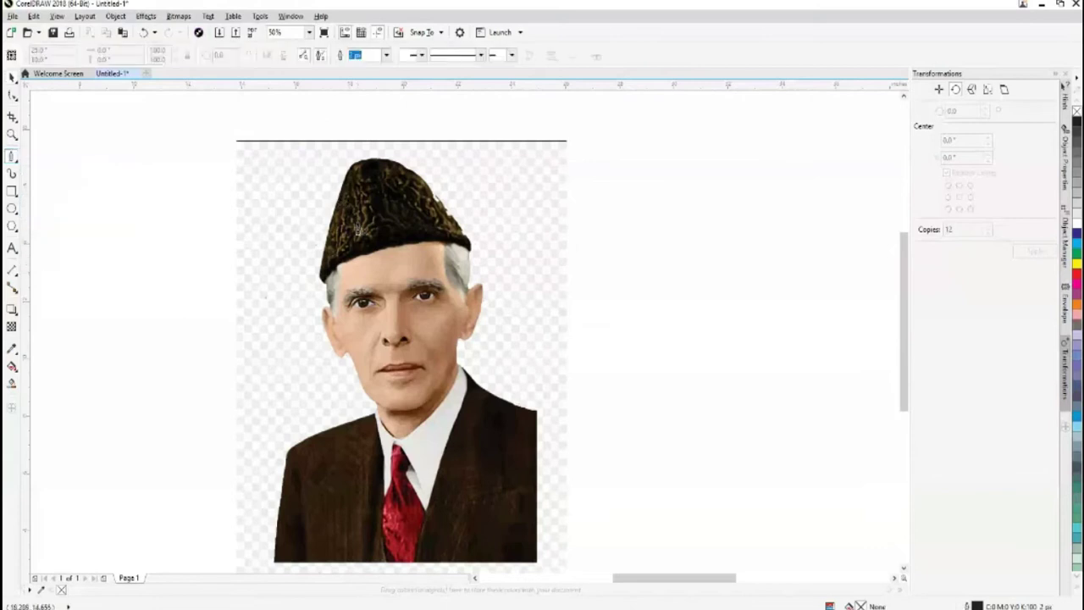
left_click(353, 161)
left_click_drag(383, 158, 407, 160)
double_click(407, 166)
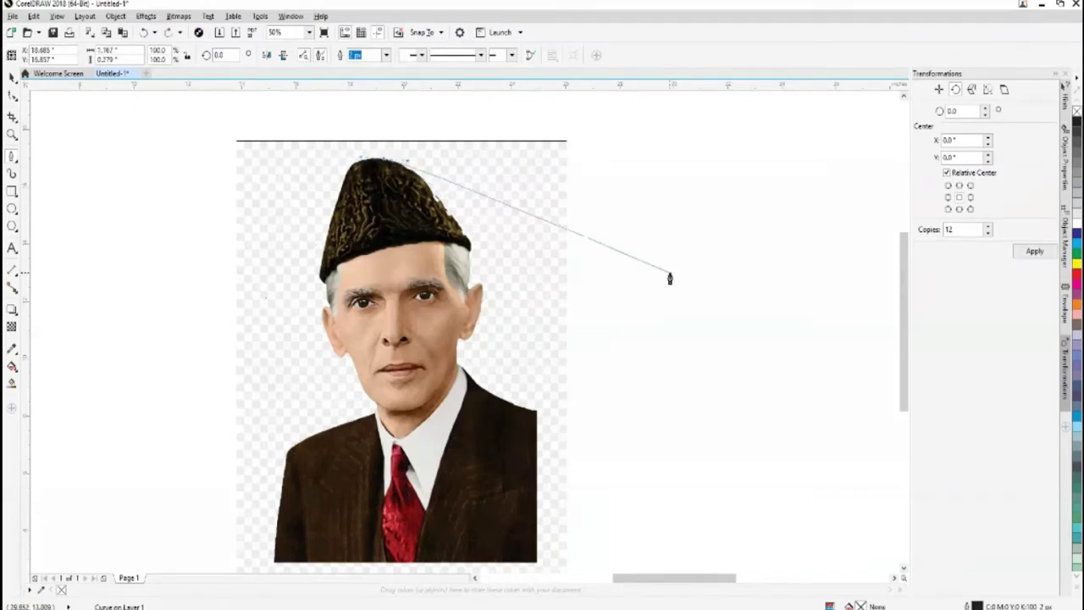
key("Escape")
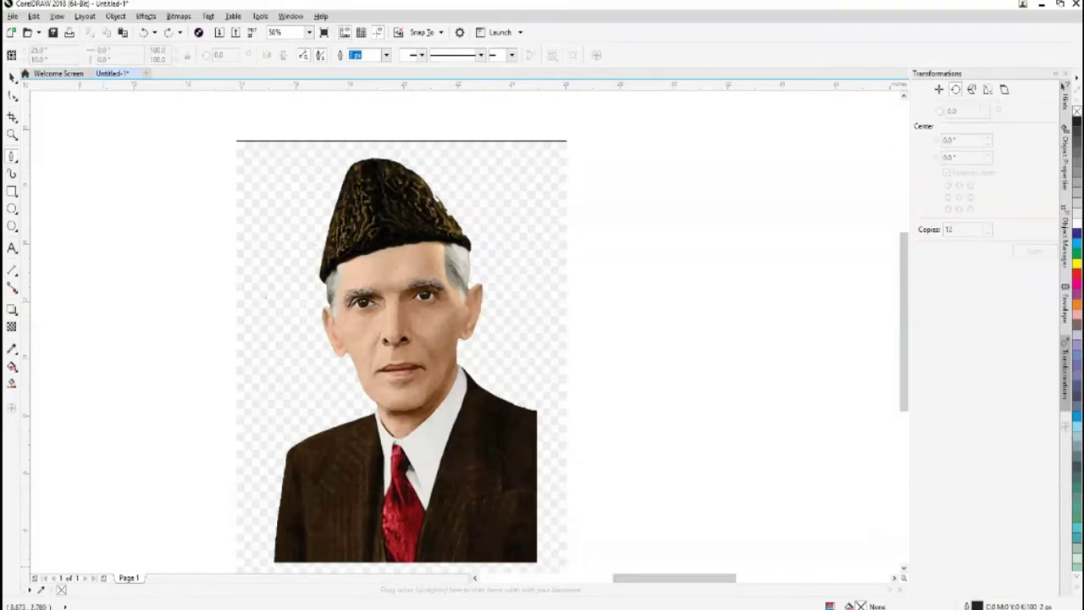
Step: Switch to the Creative Designing meeting in Microsoft Teams, start recording it, and minimize its window to return to CorelDRAW
mouse_move(232, 606)
mouse_move(246, 575)
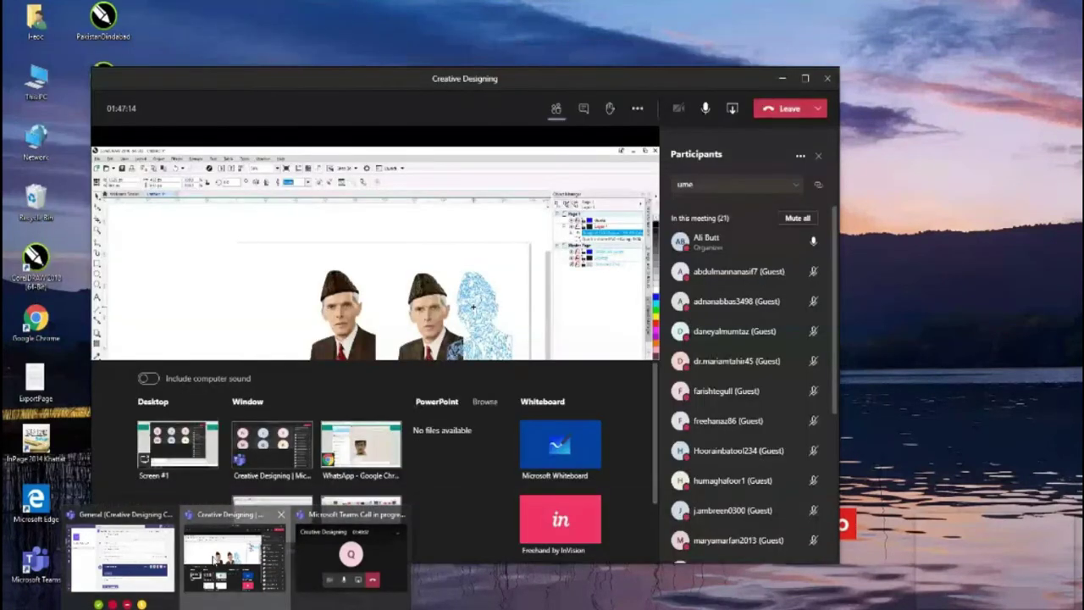
left_click(234, 559)
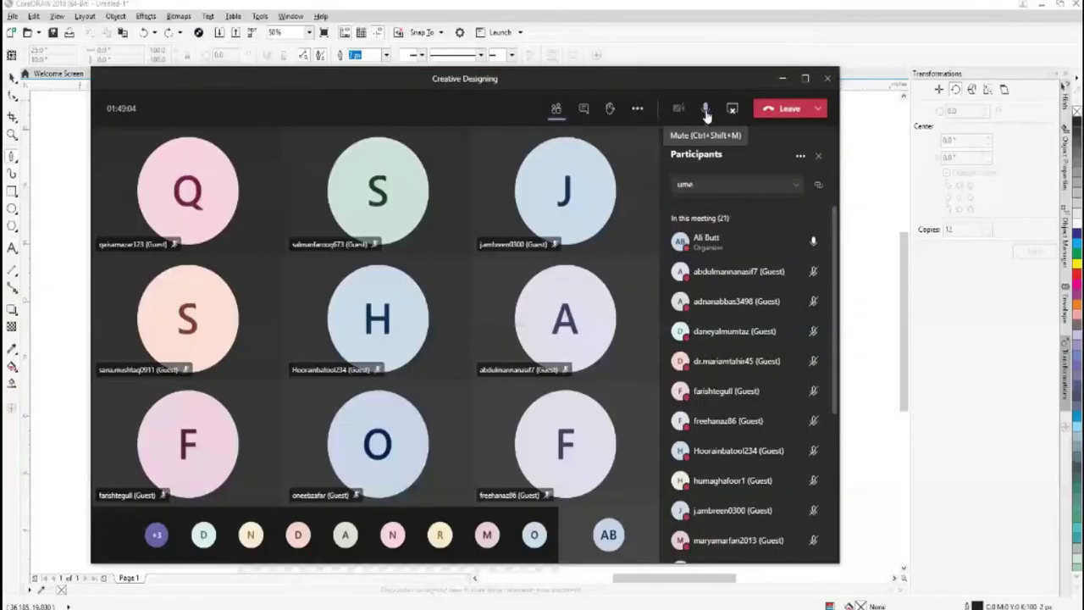
left_click(637, 109)
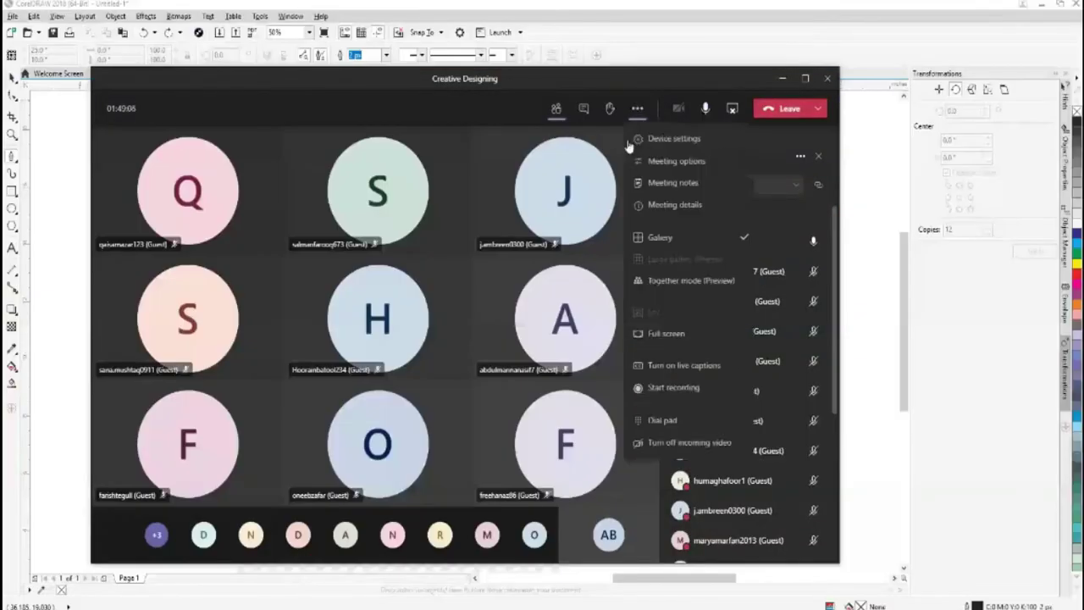
left_click(677, 387)
left_click(783, 82)
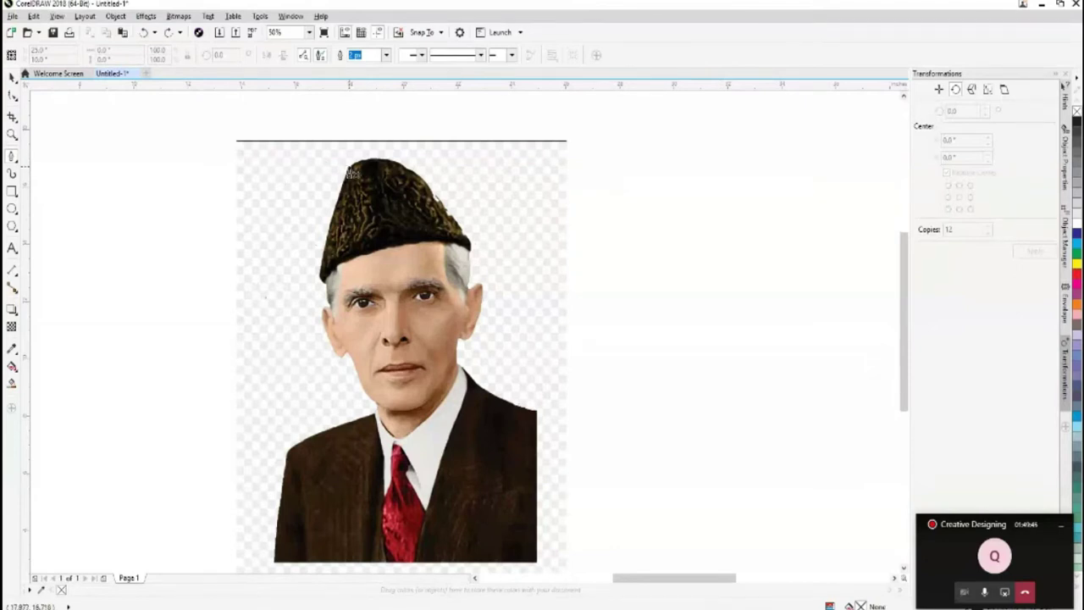
Step: Start a Pen tool outline at the crown of the portrait's cap and curve it down the right edge to the cap's lower corner
left_click(354, 164)
left_click_drag(396, 161, 420, 168)
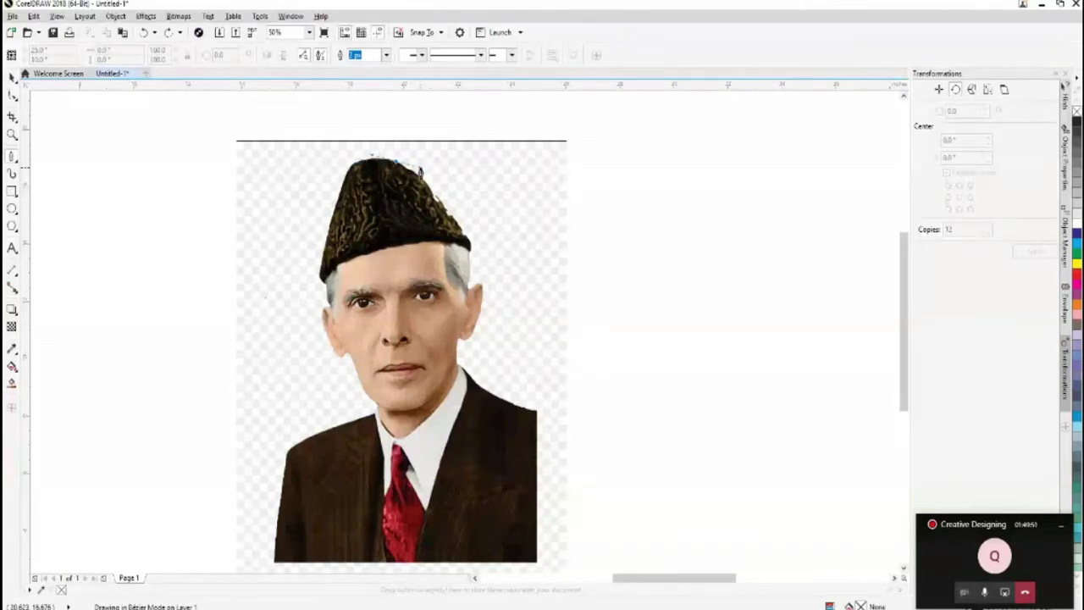
double_click(413, 169)
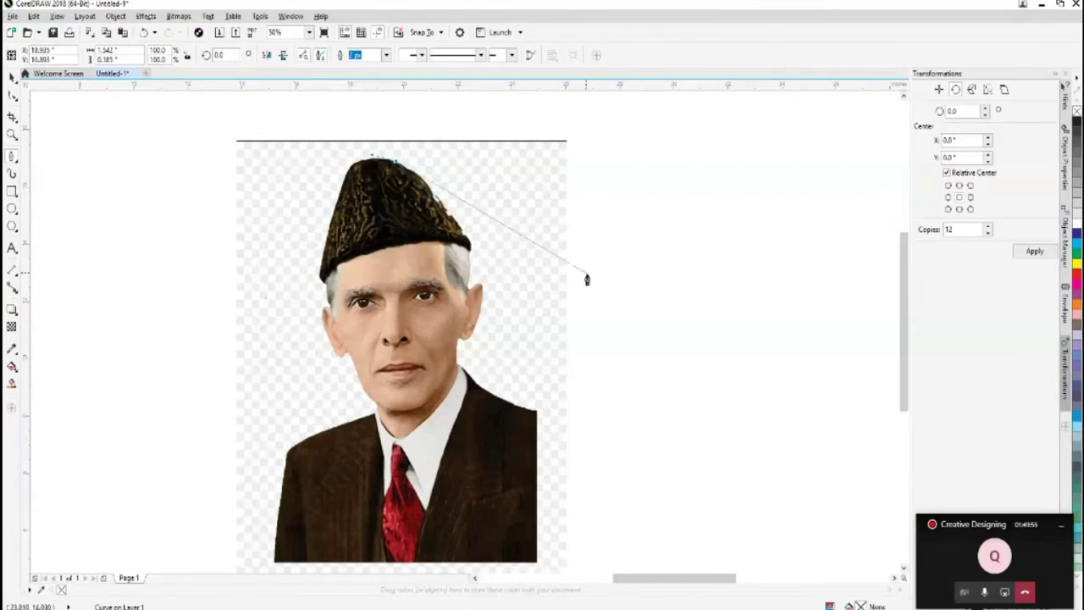
left_click_drag(470, 245, 512, 321)
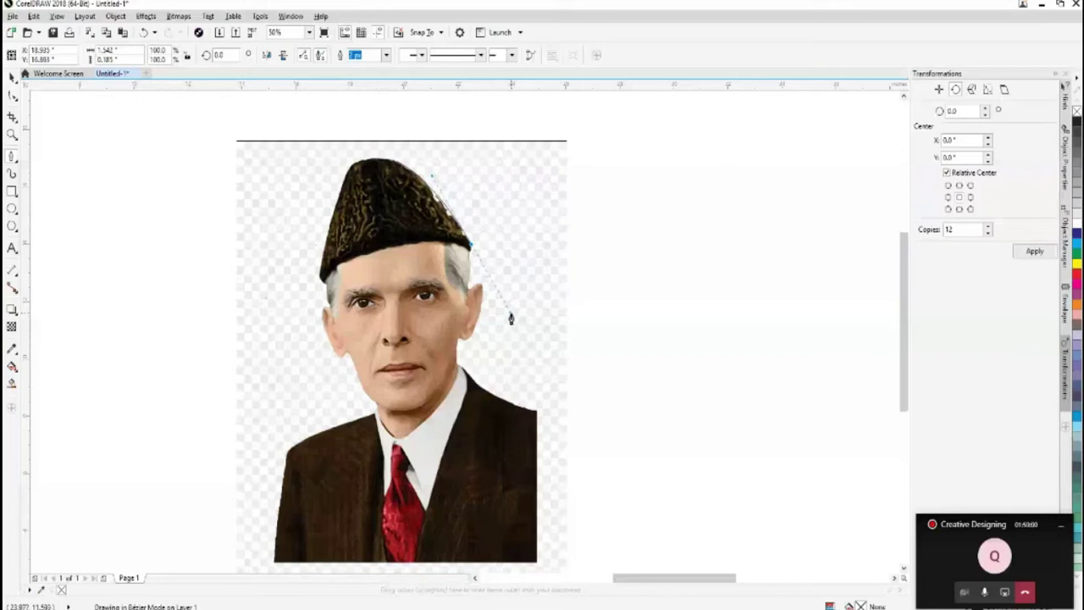
left_click(470, 246)
Step: Continue the outline down the grey hair and around the ear on the portrait's right side to below the earlobe
left_click_drag(470, 277, 463, 311)
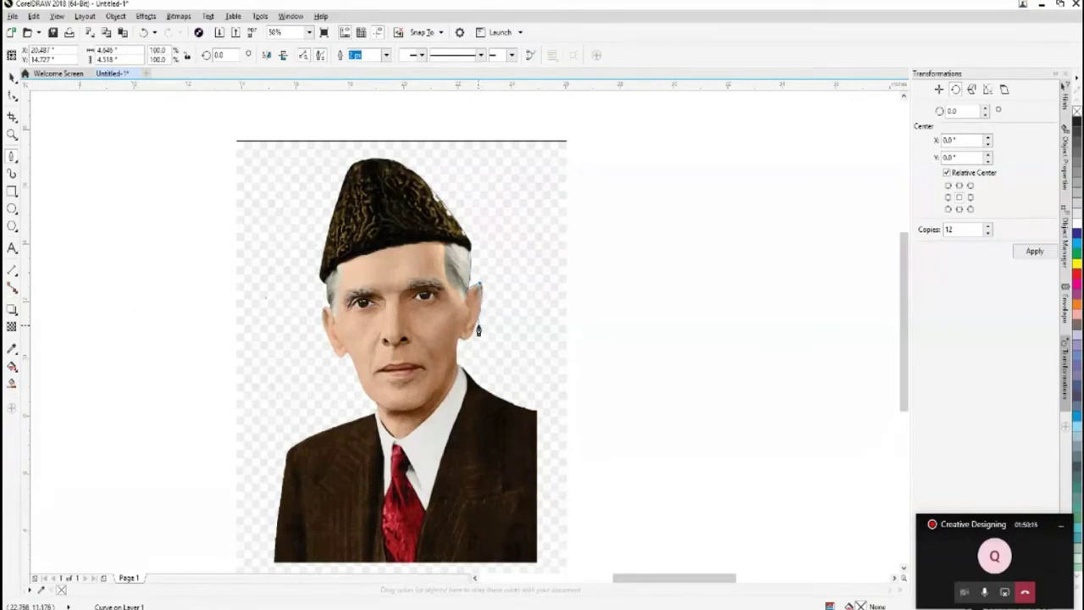
left_click_drag(473, 334, 468, 349)
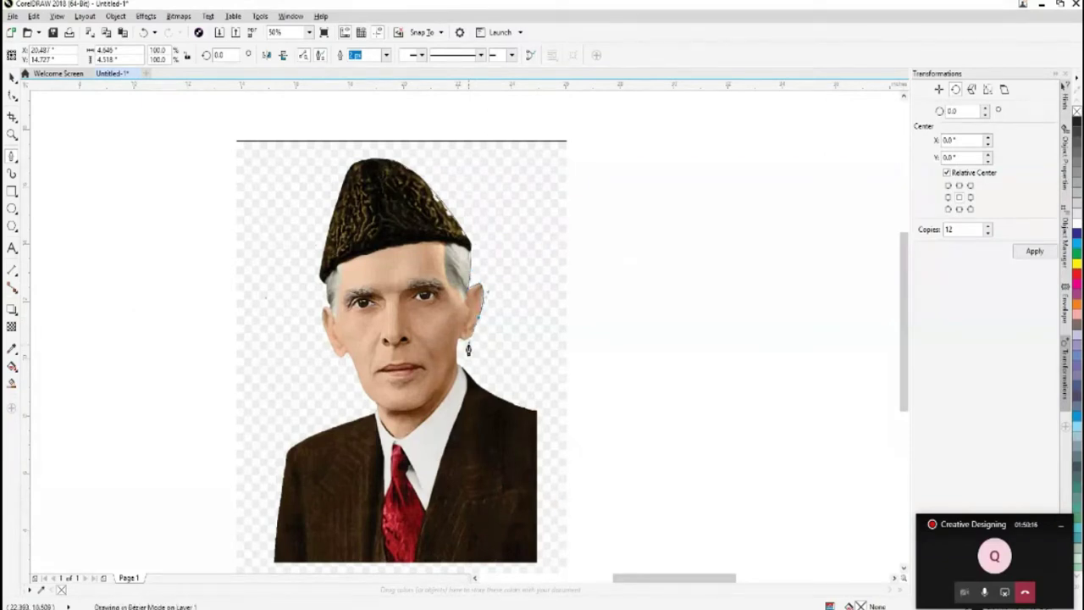
left_click_drag(468, 349, 473, 338)
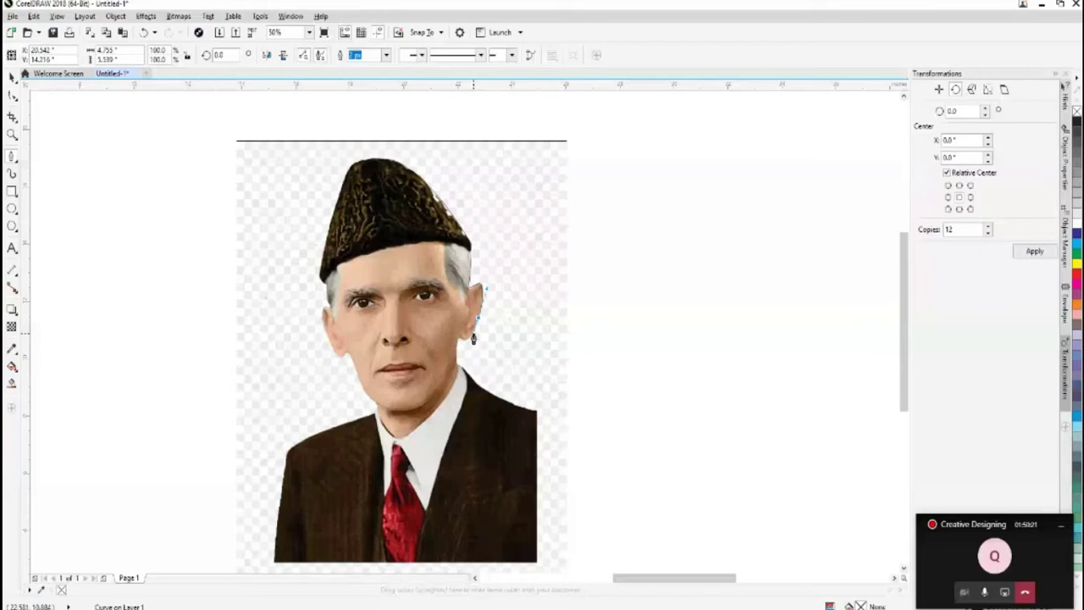
left_click_drag(458, 338, 447, 335)
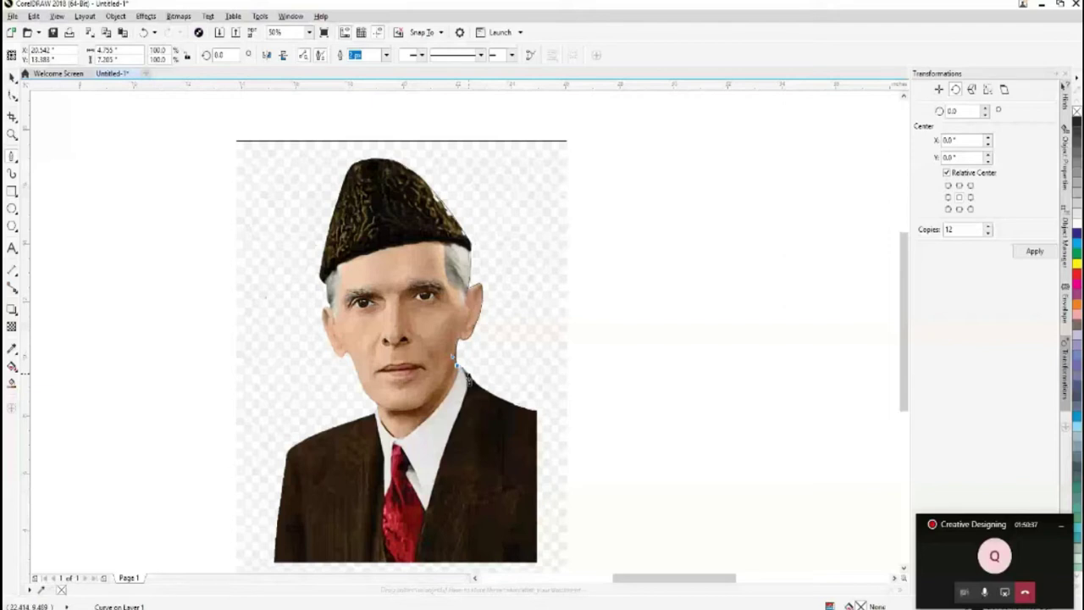
Step: Extend the outline from the neck past the collar and curve it along the right shoulder to the jacket's outer corner
left_click(466, 377)
left_click(475, 382)
left_click_drag(536, 413, 556, 415)
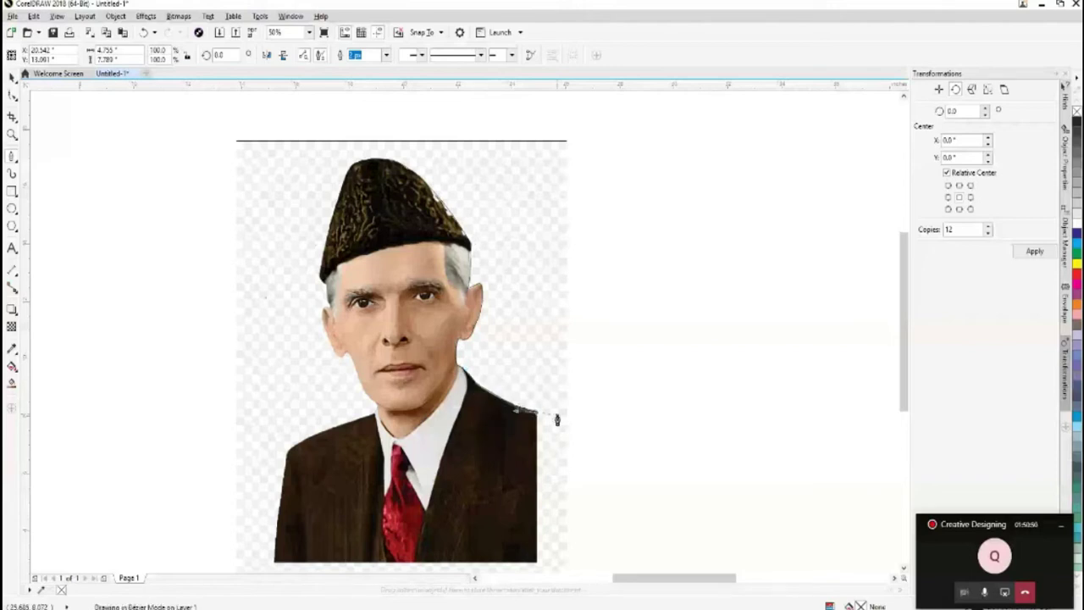
left_click(535, 412)
Step: Trace the jacket down its right side, across the bottom edge, up the left side and over the left shoulder to the collar
left_click(536, 565)
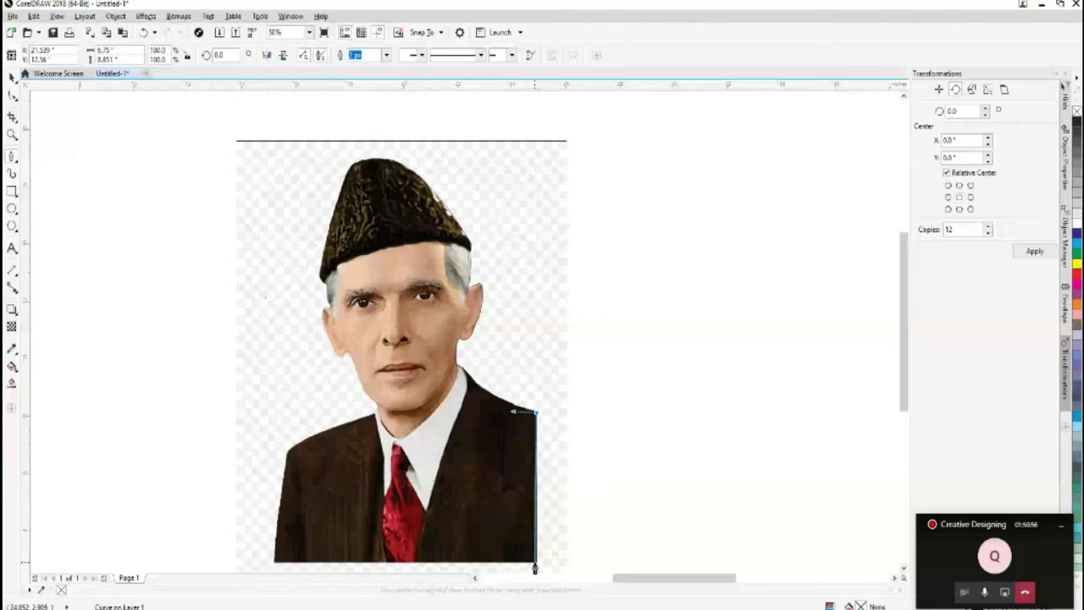
left_click(274, 563)
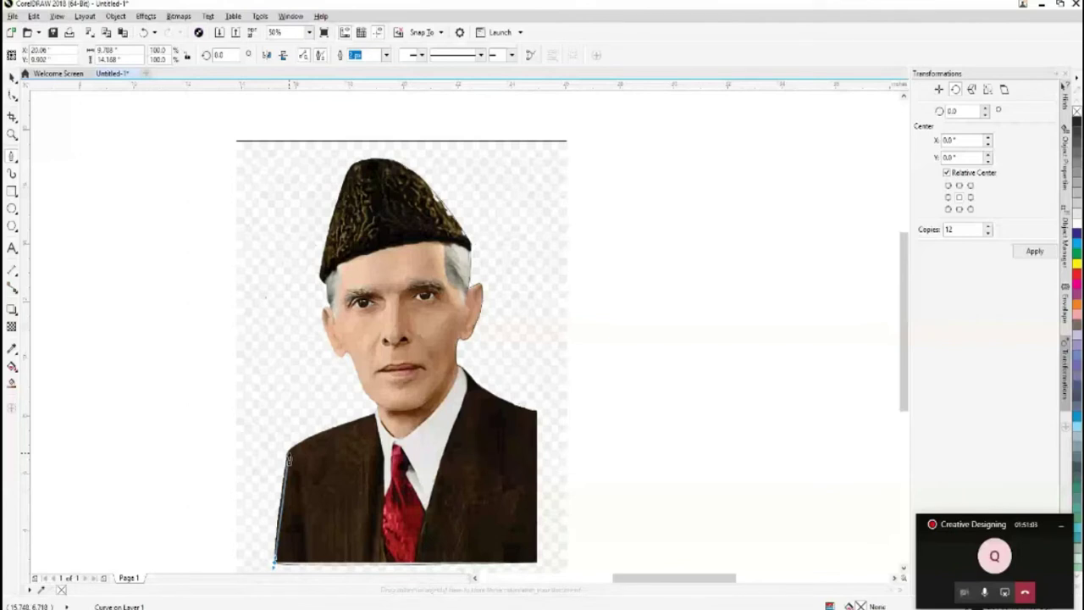
left_click(289, 458)
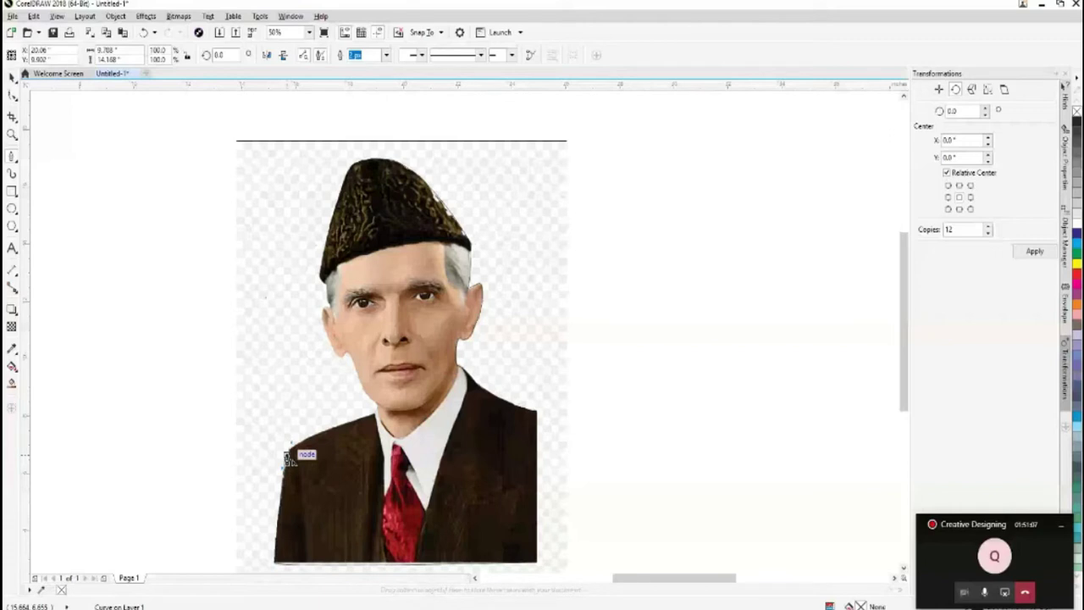
left_click_drag(287, 455, 313, 427)
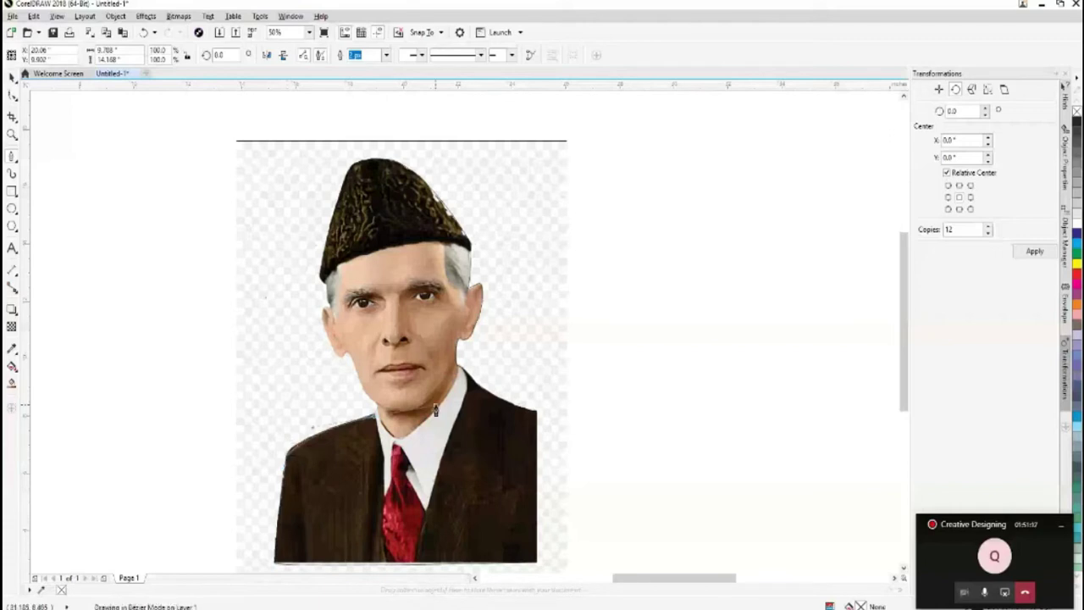
double_click(374, 418)
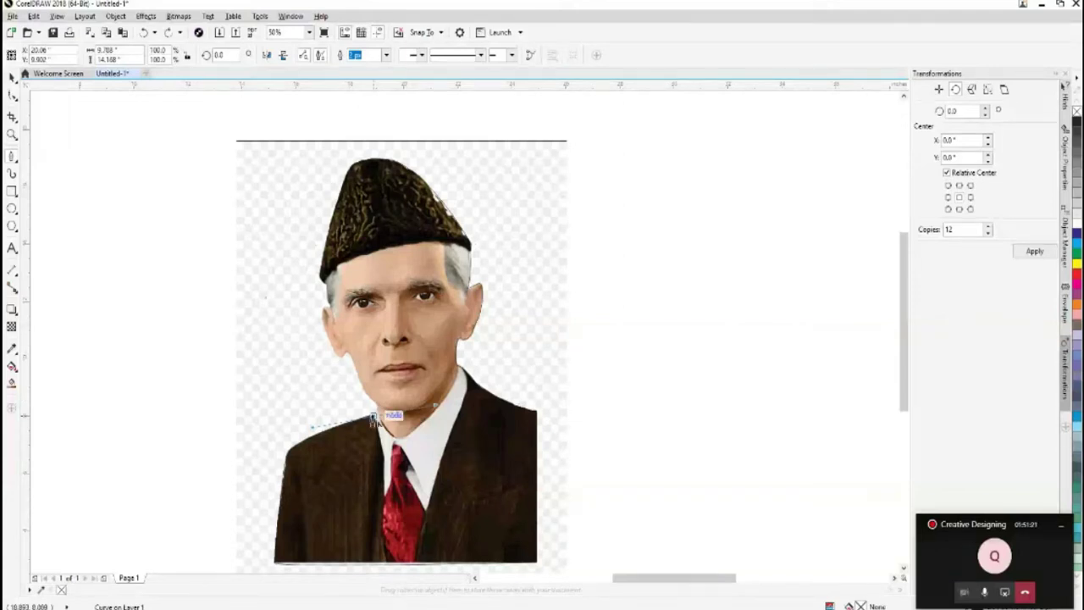
left_click(375, 413)
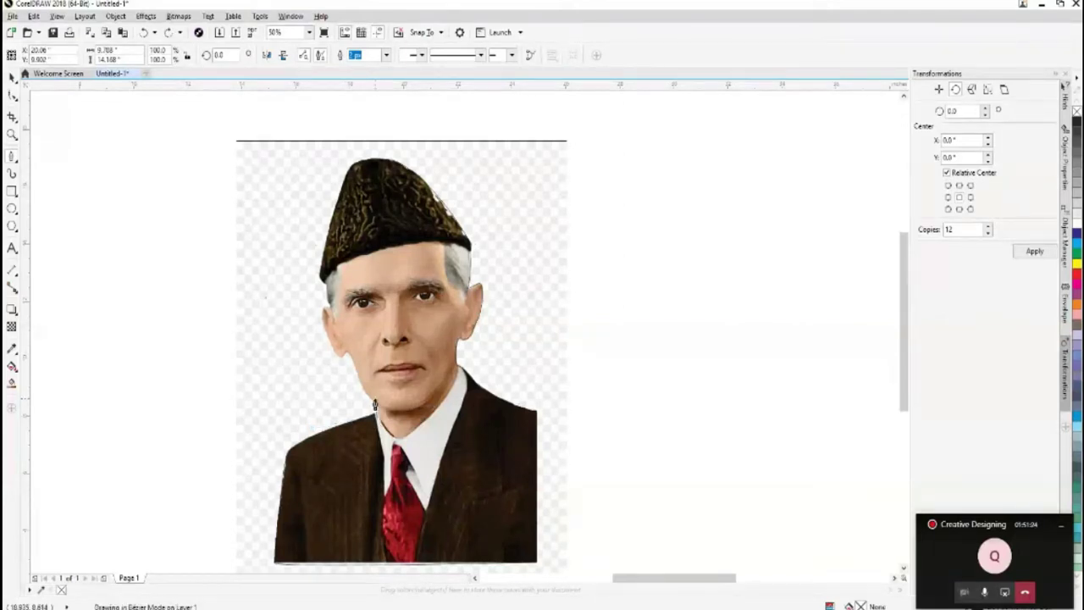
Step: Trace the outline from the left side of the collar up along the curved jaw towards the left ear
left_click(376, 407)
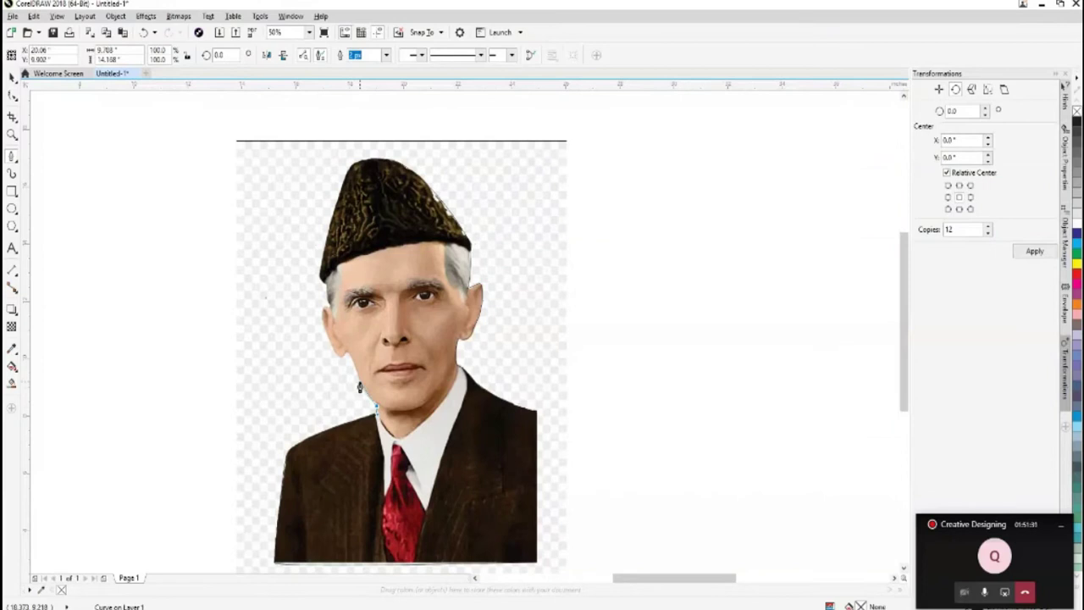
left_click_drag(360, 382, 356, 373)
key("ctrl+z")
left_click_drag(360, 386, 357, 376)
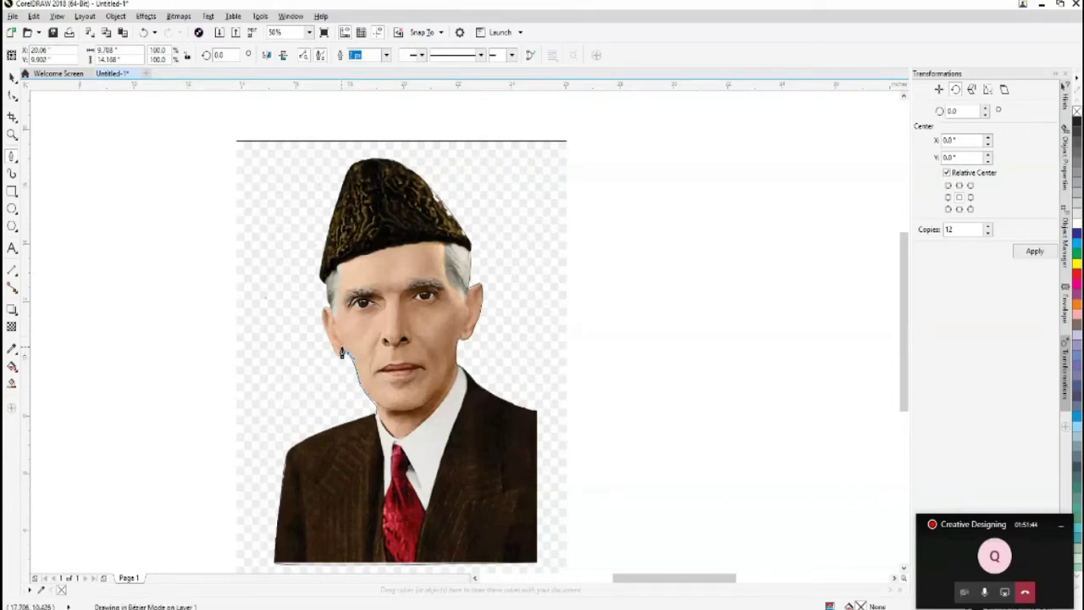
Step: Trace around the left ear and up the hair towards the cap's lower left corner, undoing and redrawing misplaced segments
left_click(344, 354)
left_click(324, 337)
left_click_drag(322, 320, 323, 319)
key("ctrl+z")
left_click(335, 351)
left_click(334, 350)
left_click(321, 331)
left_click(321, 327)
left_click_drag(330, 309, 341, 305)
key("ctrl+z")
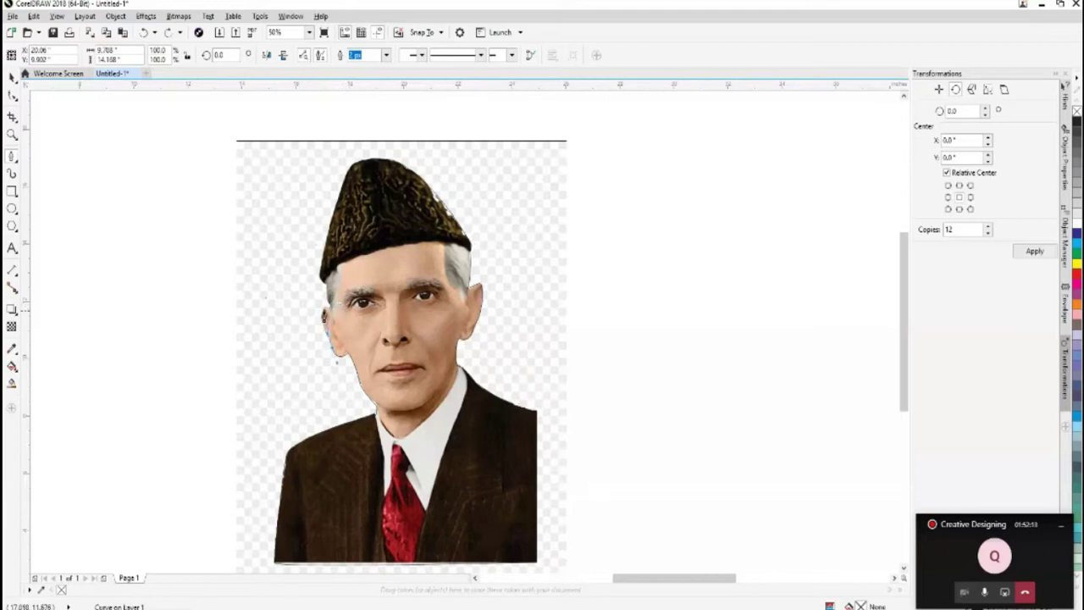
left_click(321, 317)
left_click(329, 309)
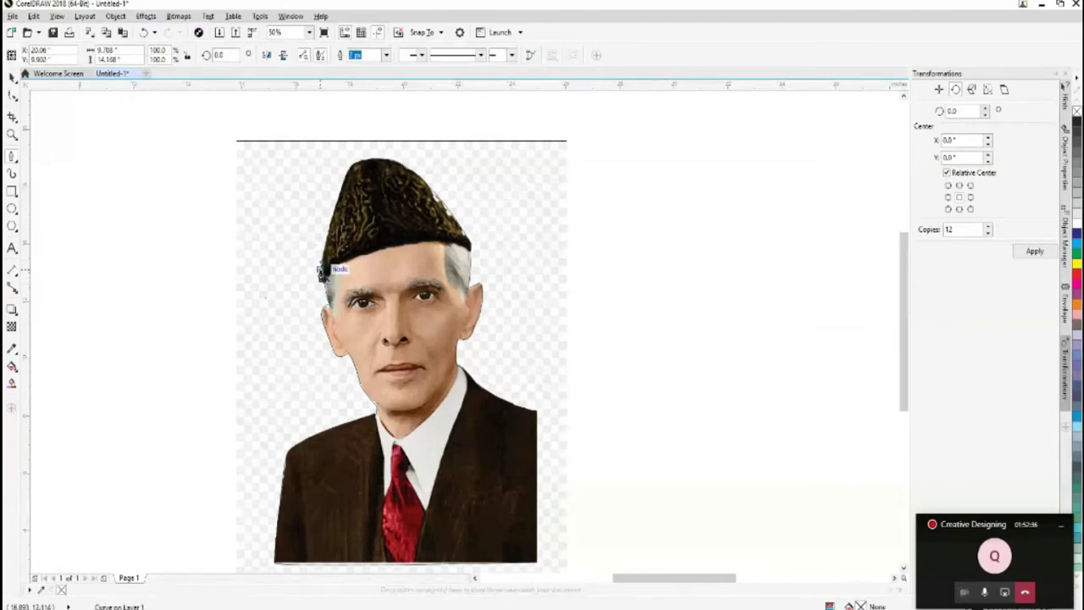
Step: Curve the outline up the cap's left edge and close the path at its starting point on the crown
left_click(367, 158)
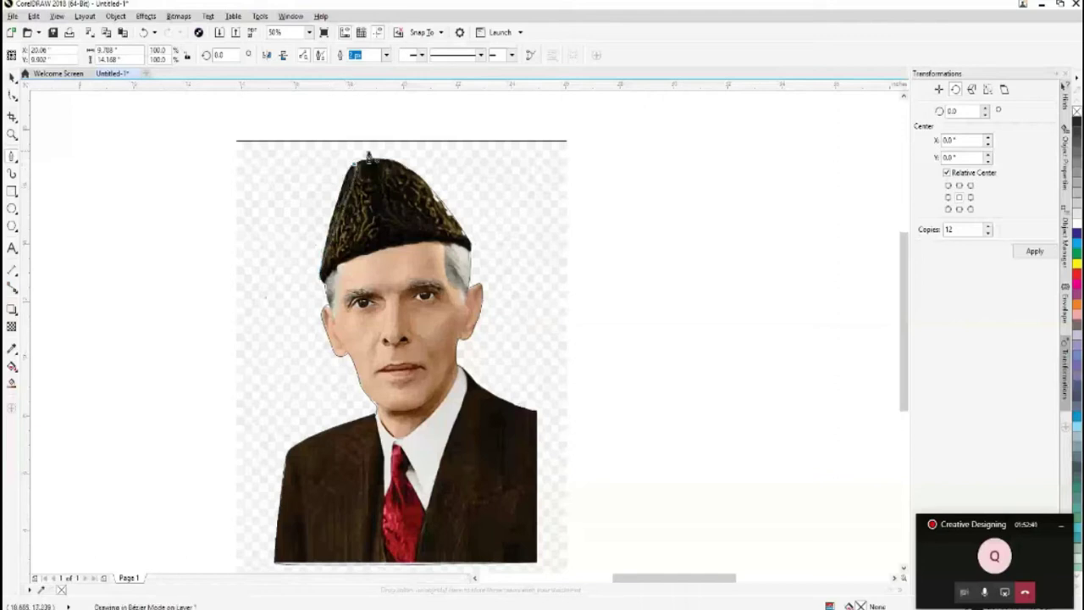
key("space")
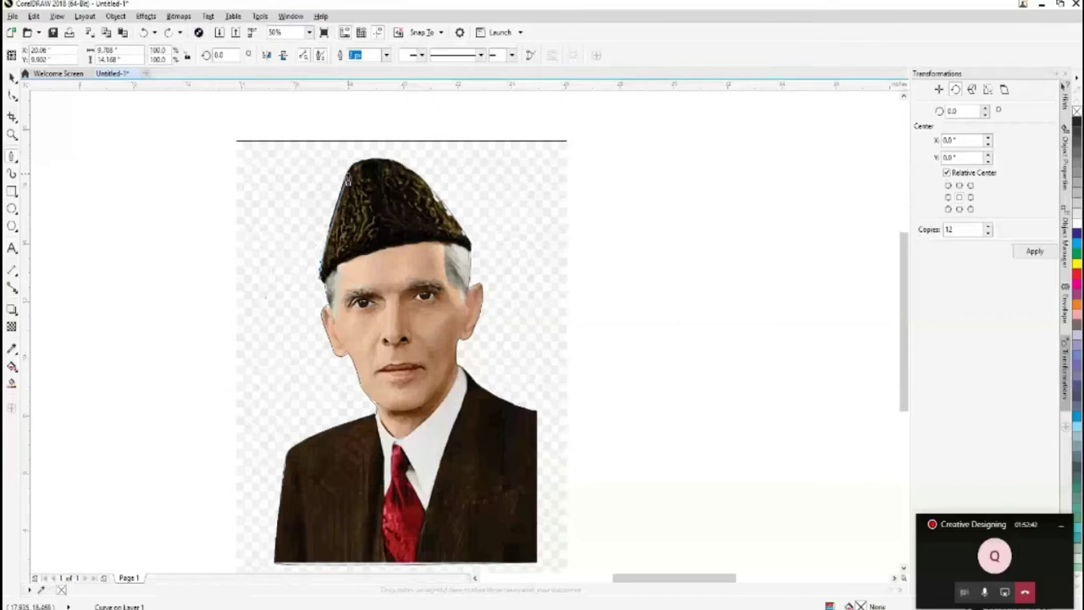
left_click(361, 156)
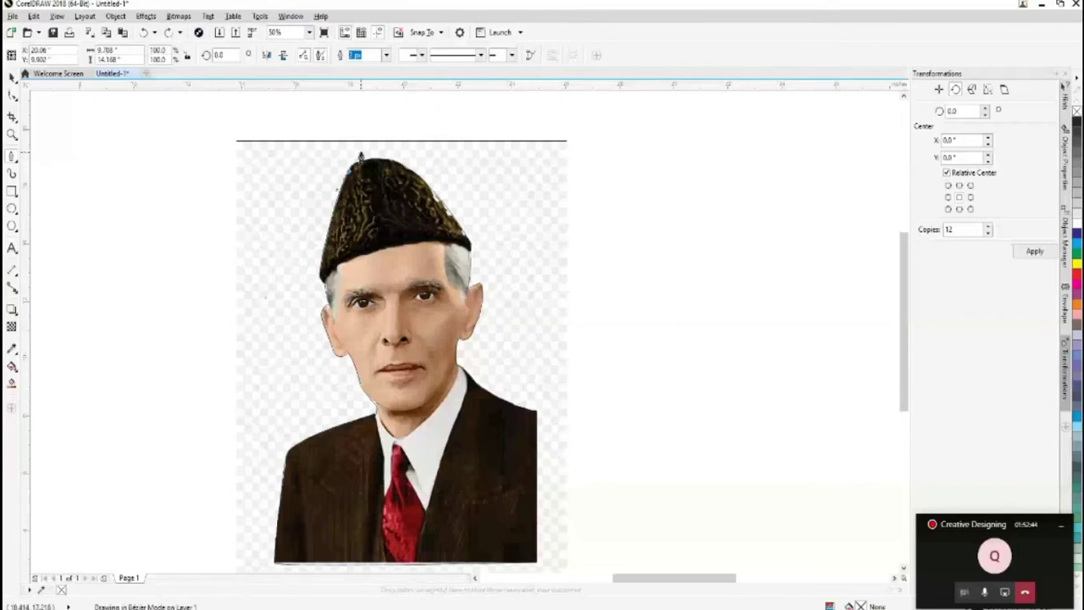
key("space")
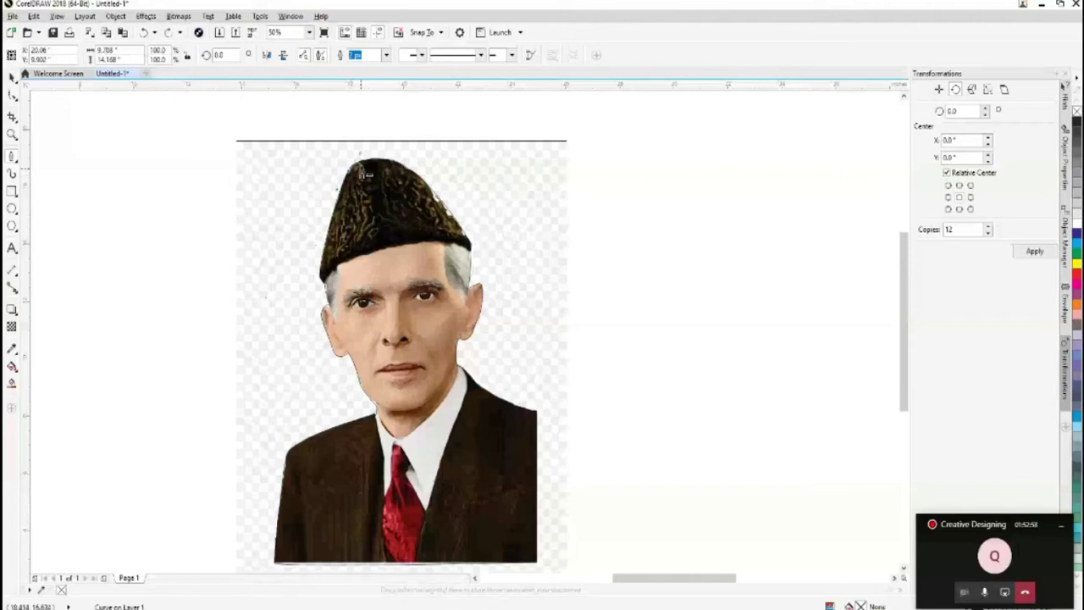
left_click(354, 164)
left_click(359, 166)
left_click(378, 159)
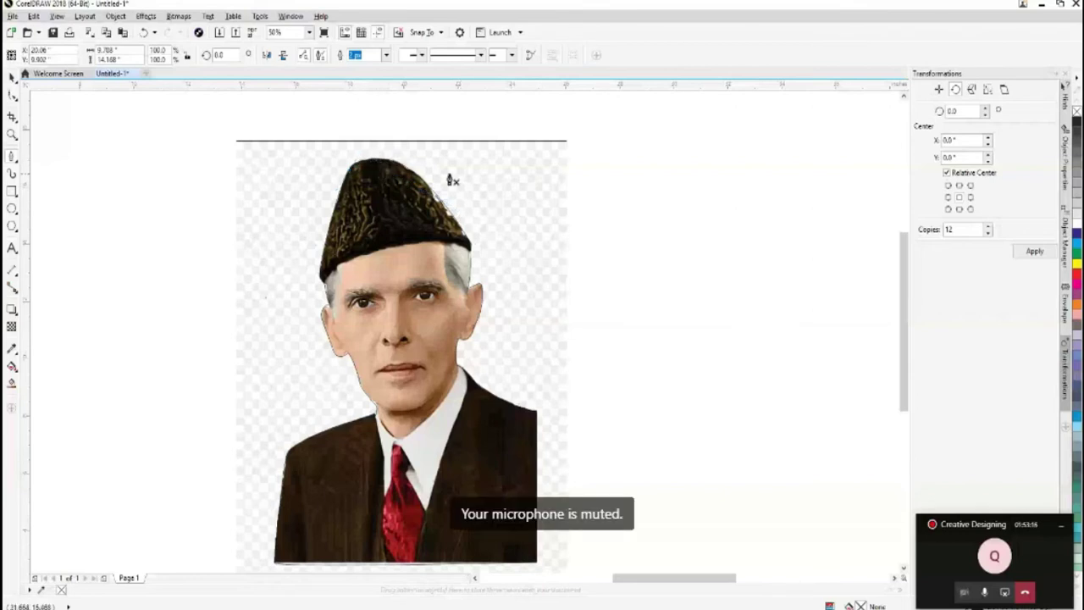
Step: Finish the Pen tracing and thicken the portrait's traced outline to 16 px
key("F5")
key("space")
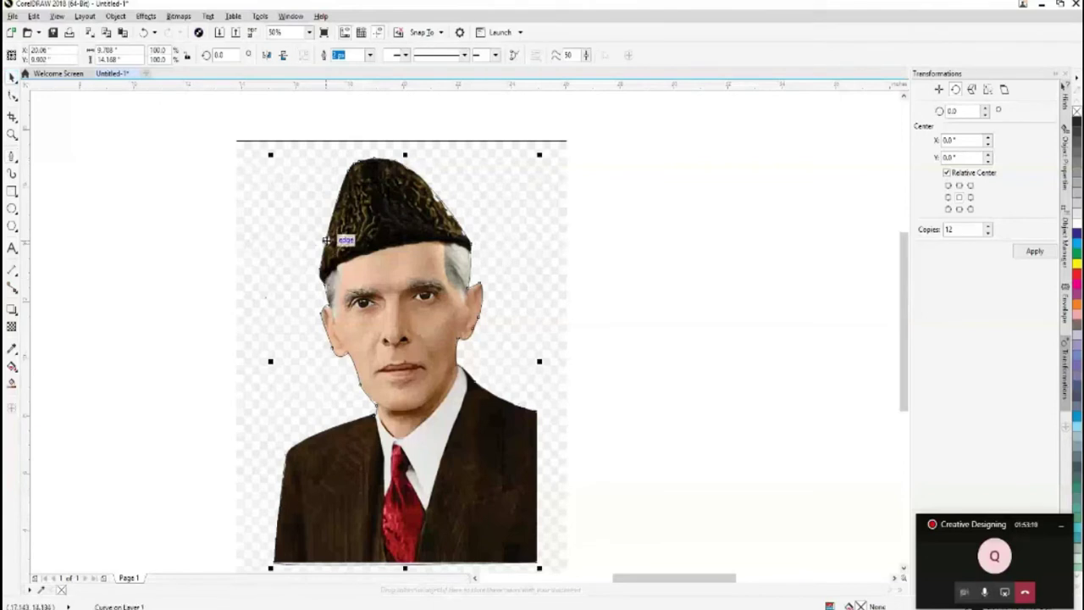
left_click(369, 54)
left_click(335, 138)
left_click(369, 54)
left_click(335, 151)
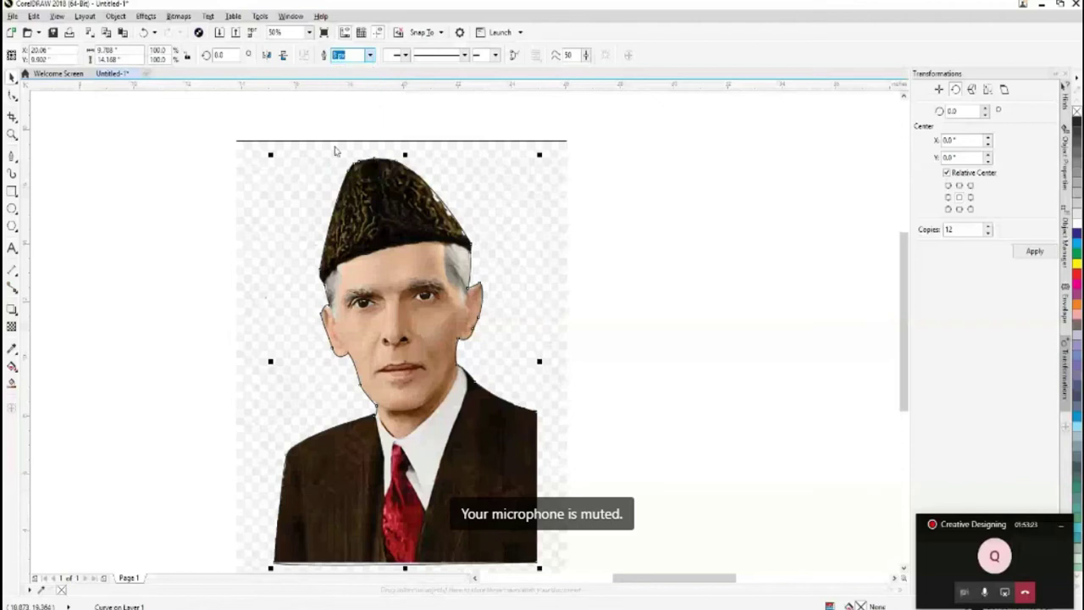
left_click(635, 229)
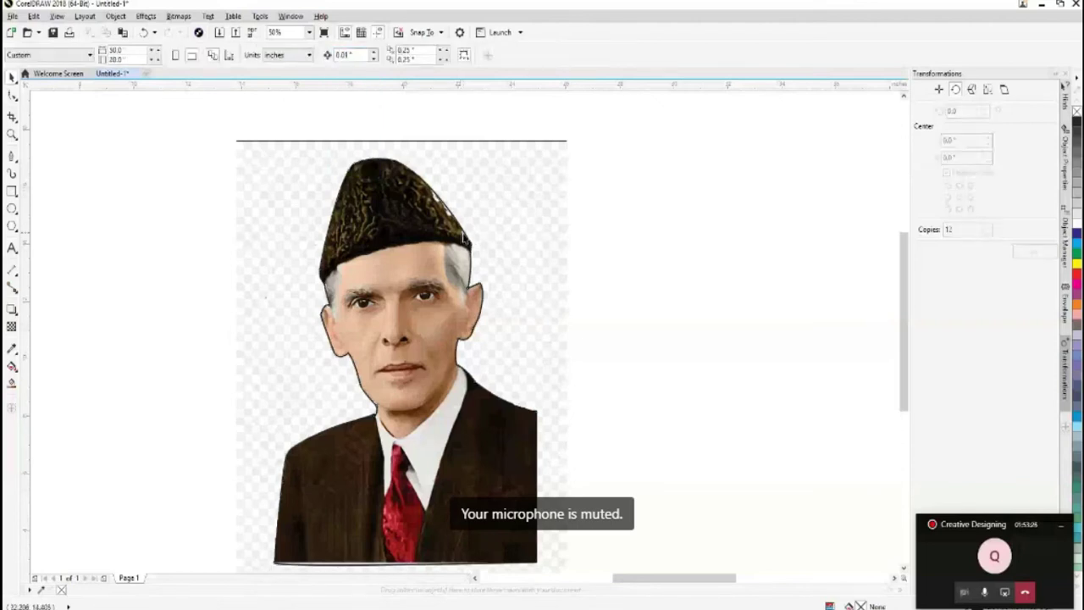
Step: Shift the traced outline aside, join its open ends near the cap's crown with the Pen tool, and realign it over the portrait
left_click_drag(464, 238, 405, 240)
key("Tab")
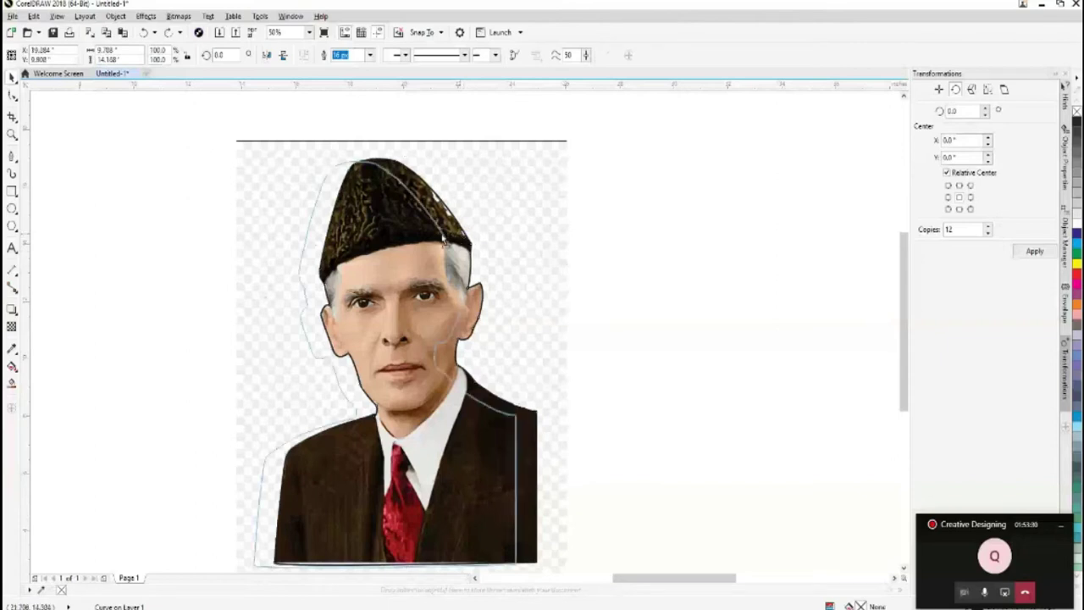
key("Tab")
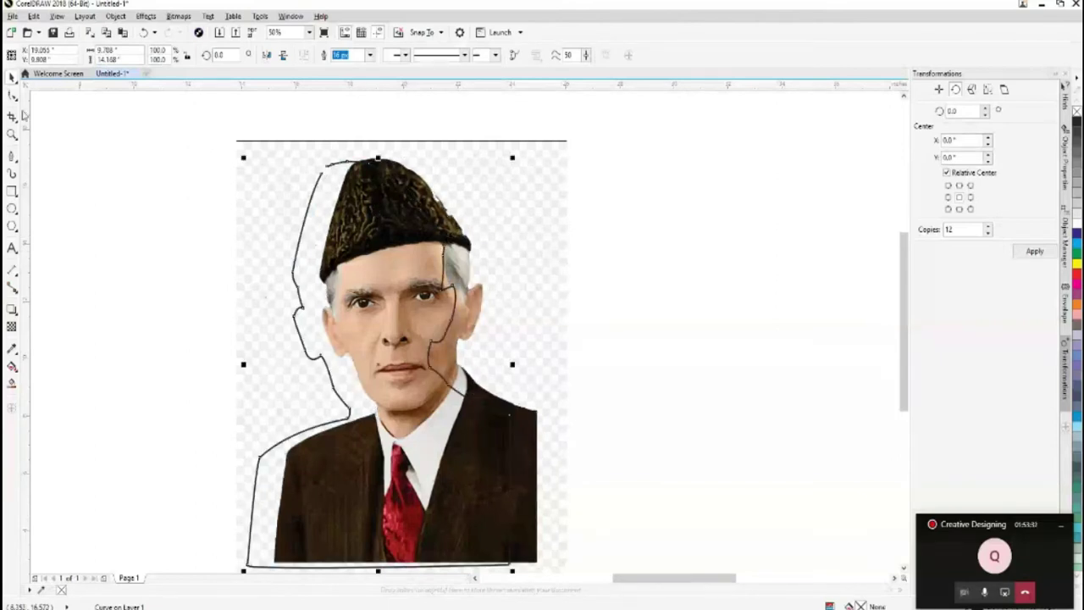
left_click(12, 156)
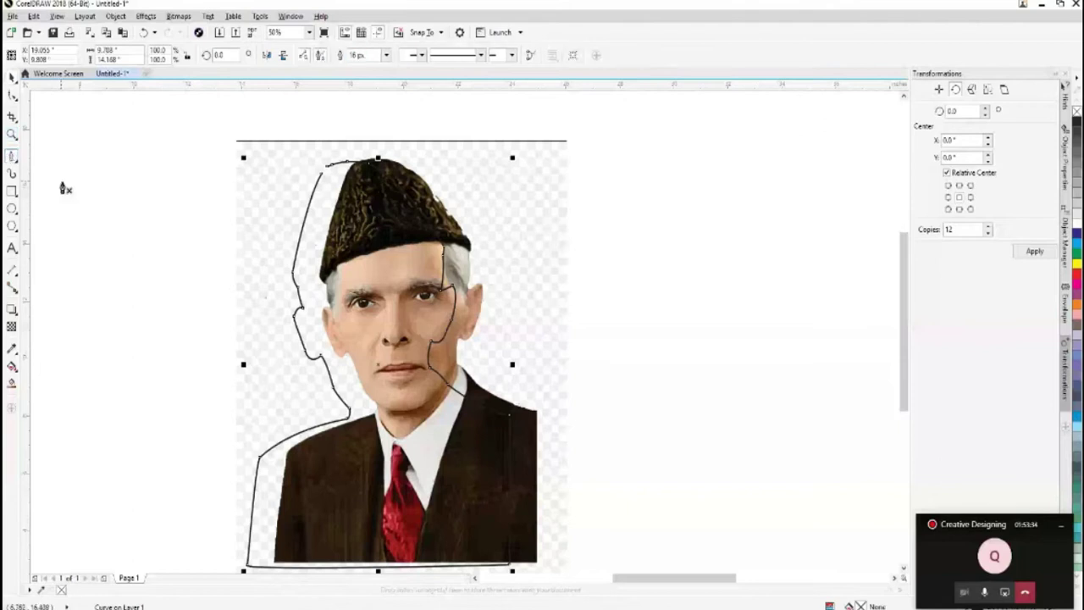
left_click(322, 174)
left_click(328, 166)
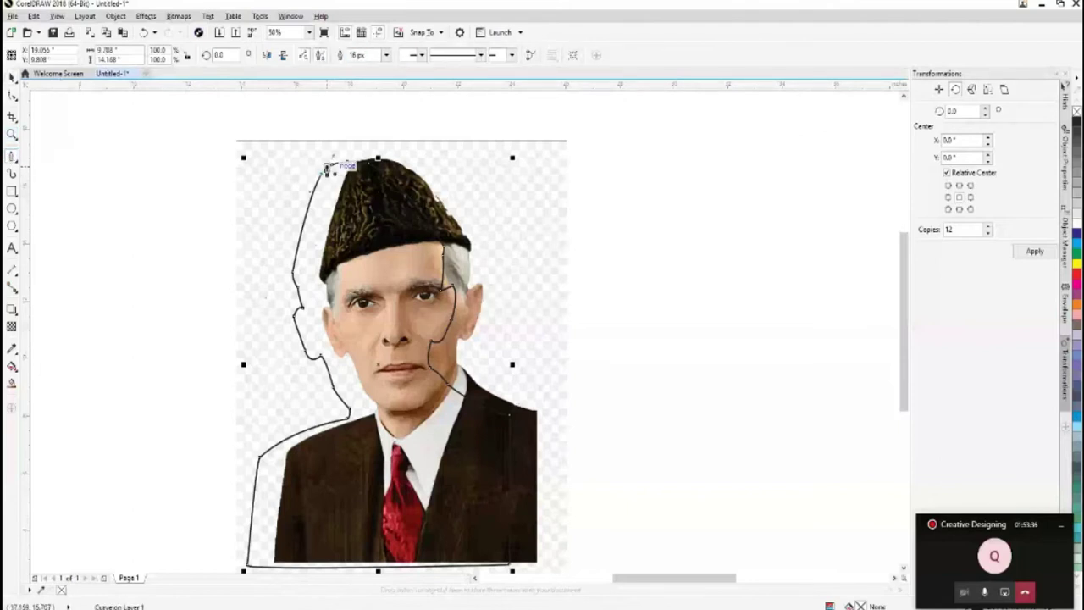
left_click(328, 166)
left_click(328, 169)
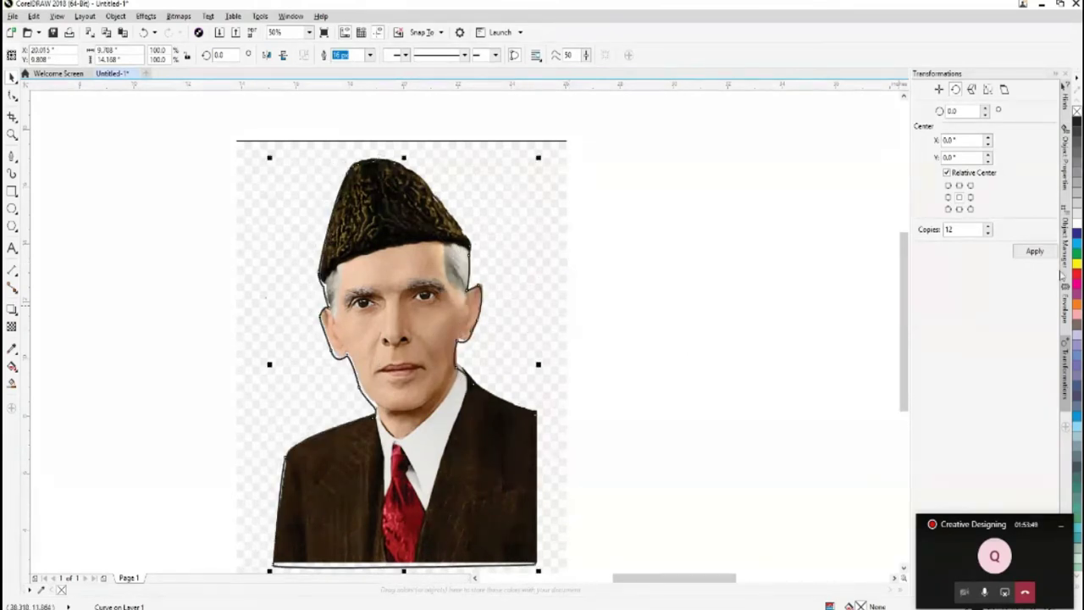
Step: Test the closed outline with a magenta fill, undo the fill and reselect the outline
left_click(1075, 284)
key("ctrl+z")
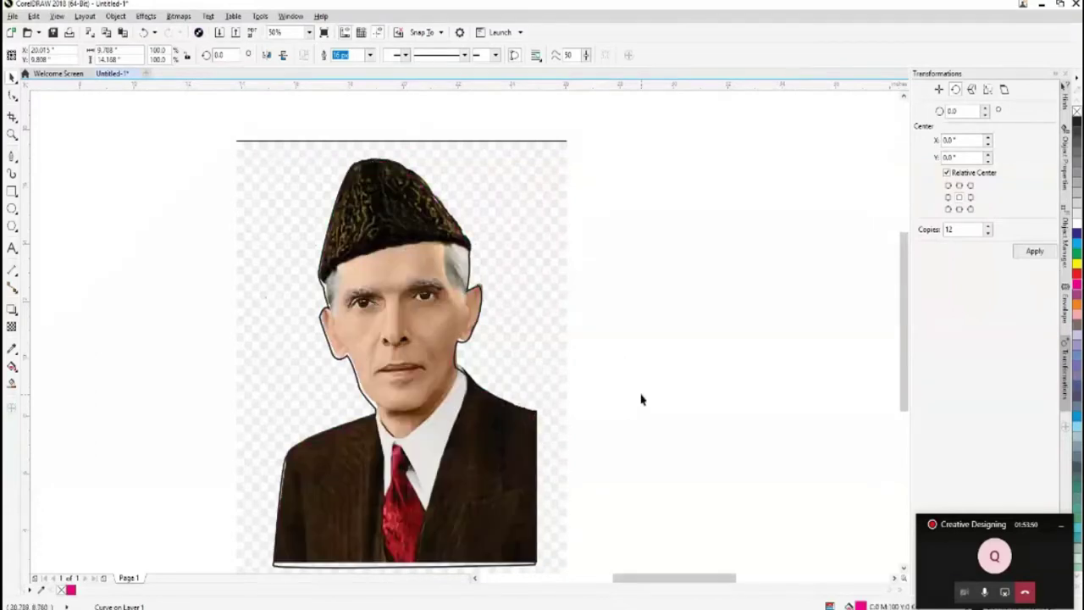
key("Tab")
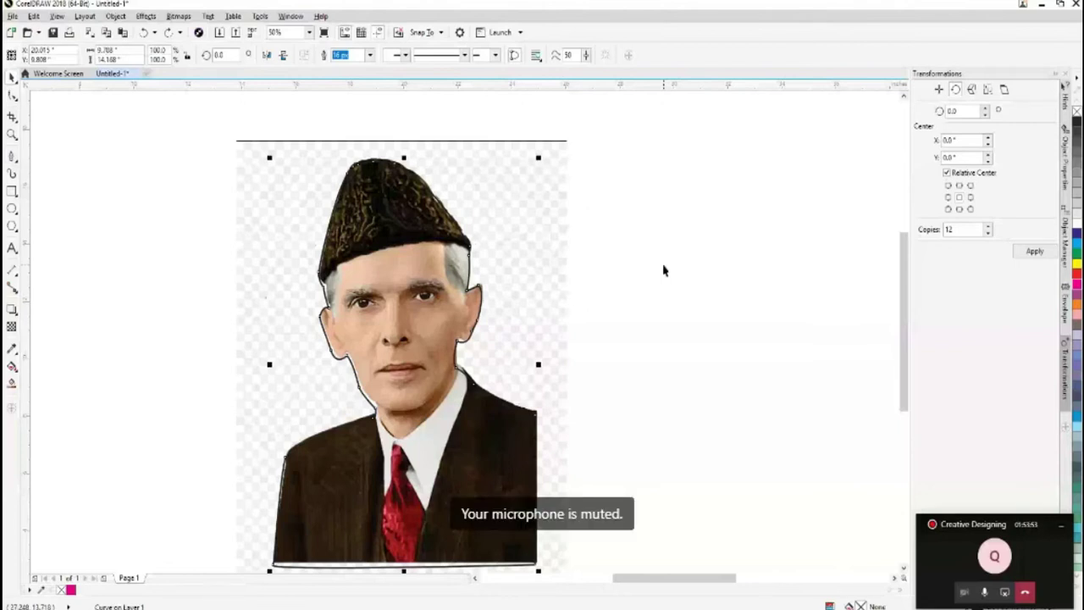
Step: Try smoothing the edges of the traced silhouette with the Smooth tool
left_click(13, 96)
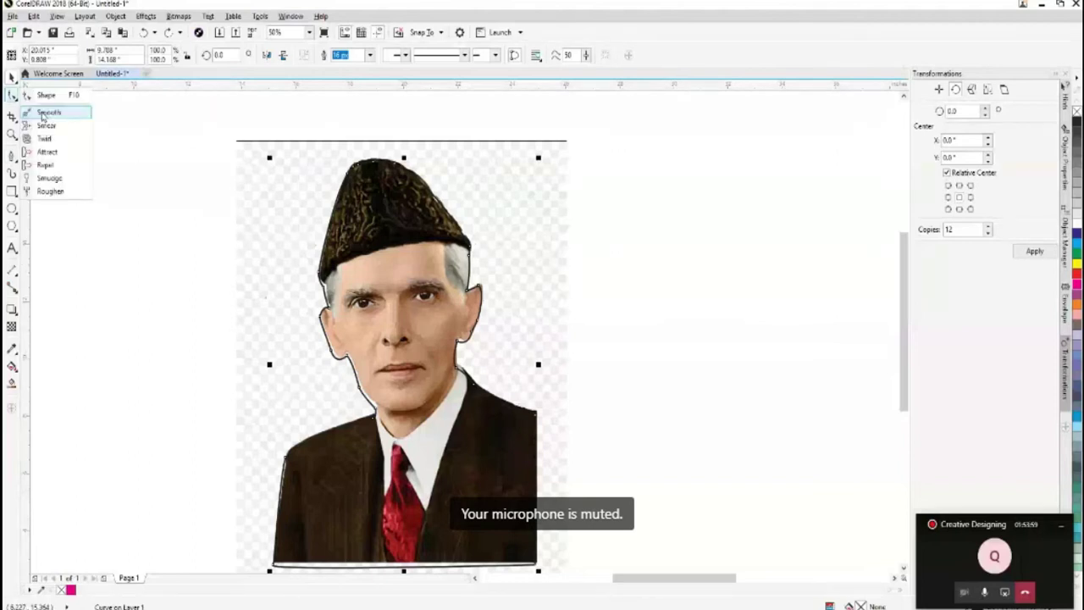
left_click(42, 114)
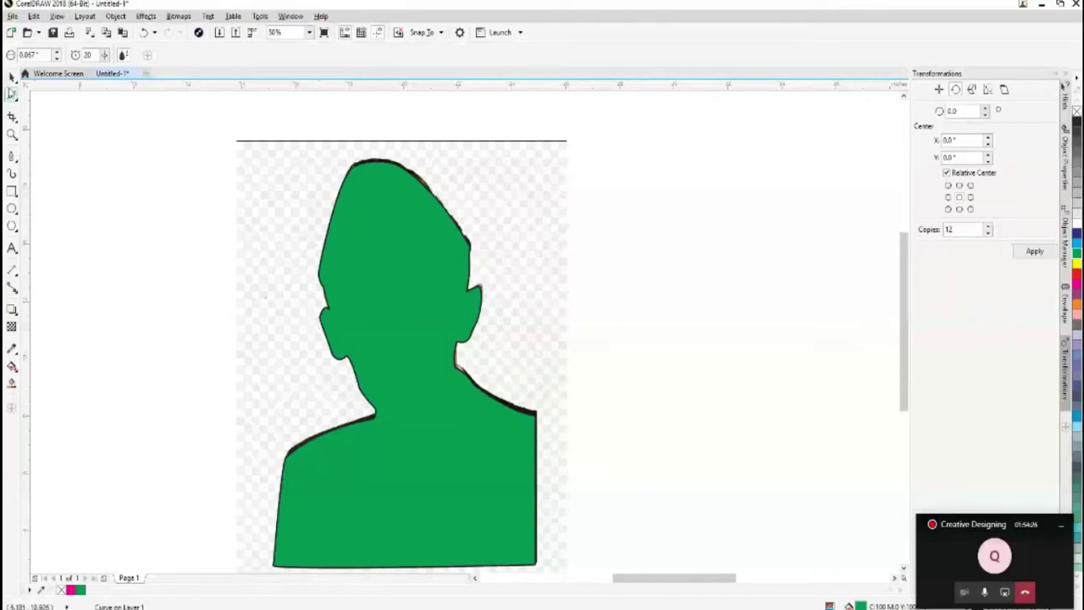
left_click(315, 354)
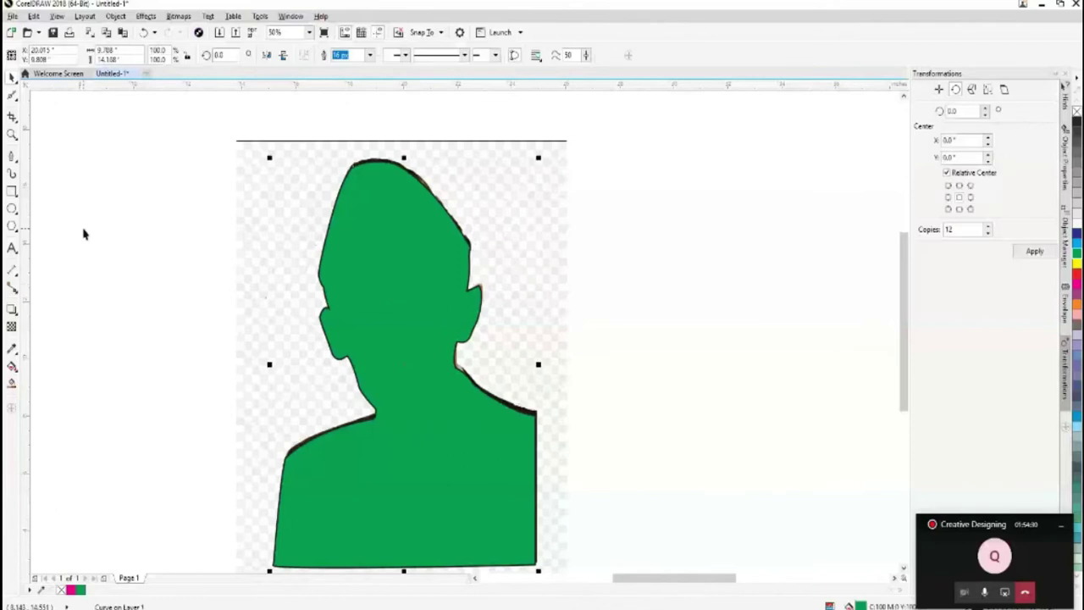
left_click(12, 95)
left_click(65, 109)
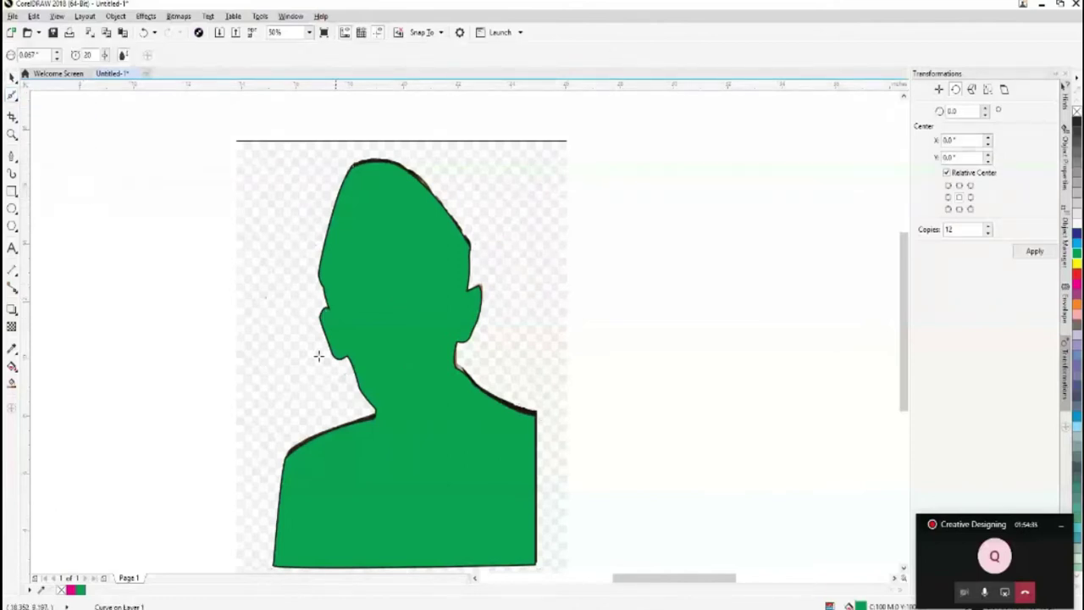
left_click(12, 76)
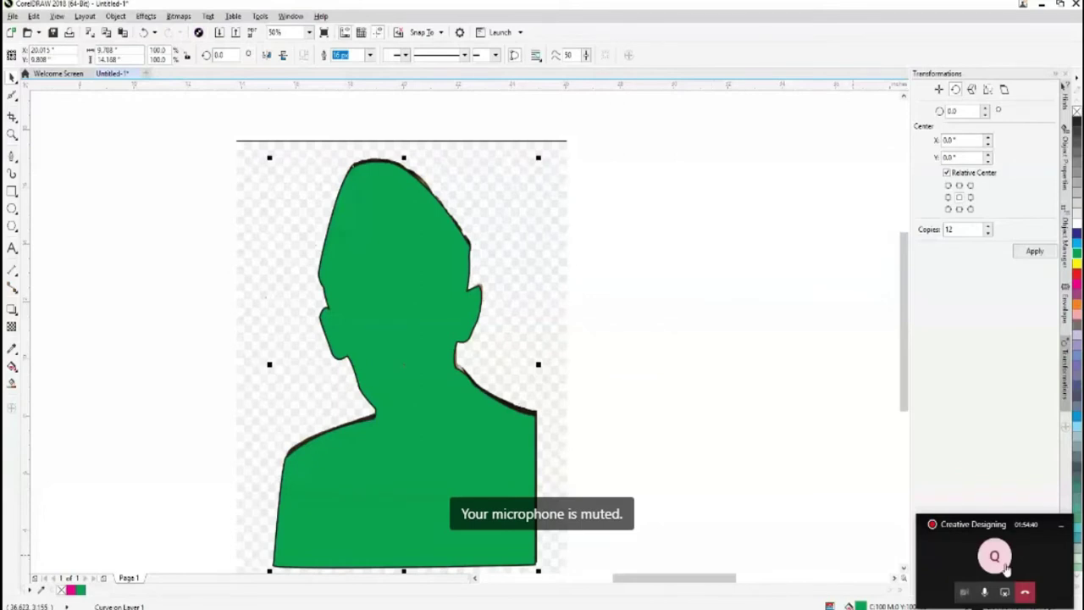
Step: Remove the green fill from the silhouette covering the portrait
left_click(1061, 525)
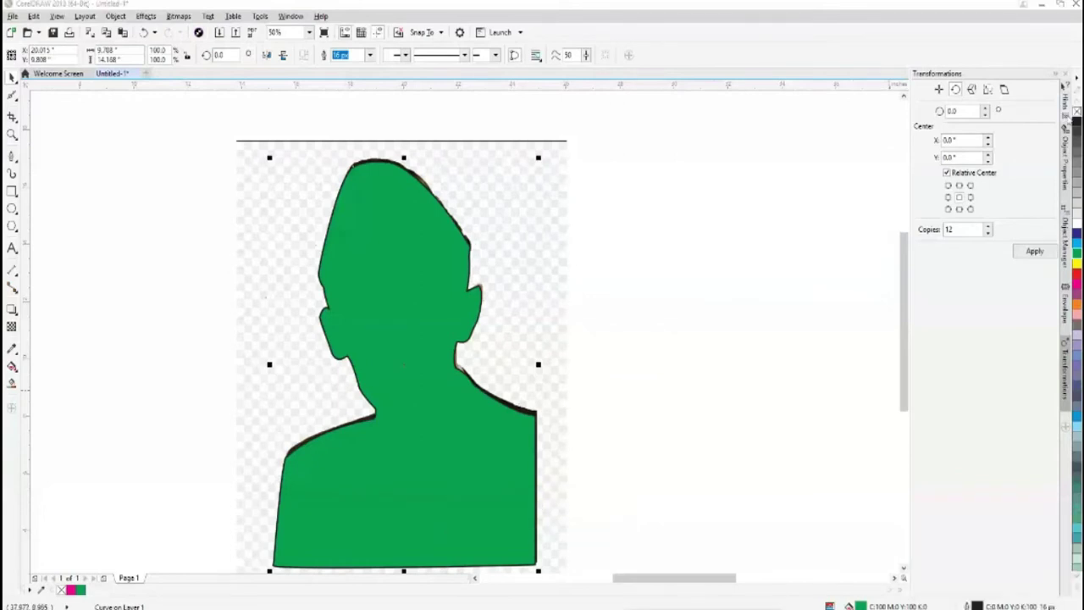
left_click(1076, 112)
left_click(728, 409)
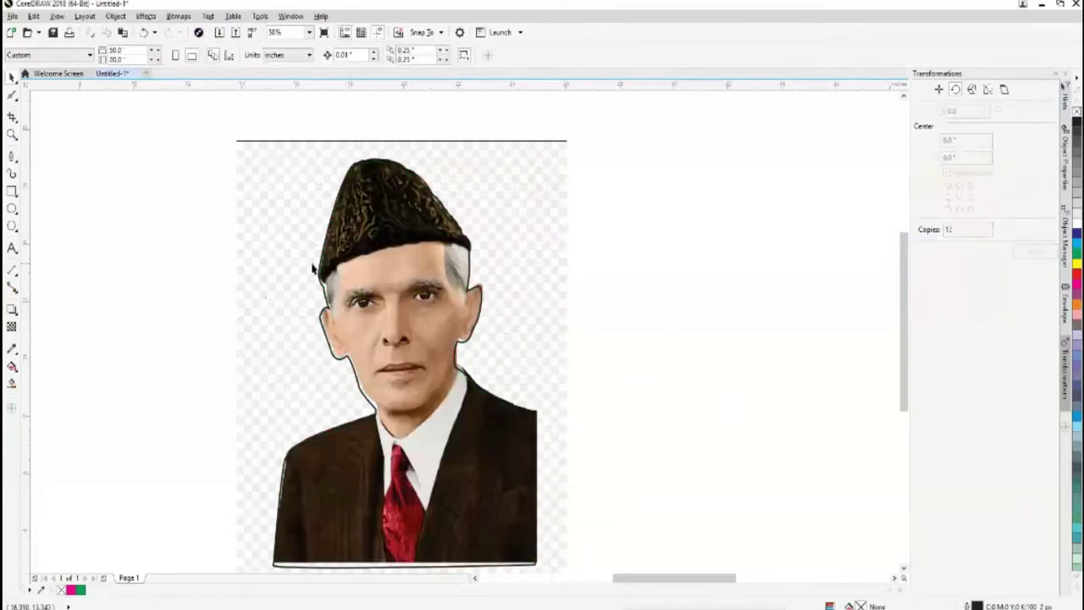
Step: Set the traced outline's width to 25 px and PowerClip the portrait inside it
left_click(339, 213)
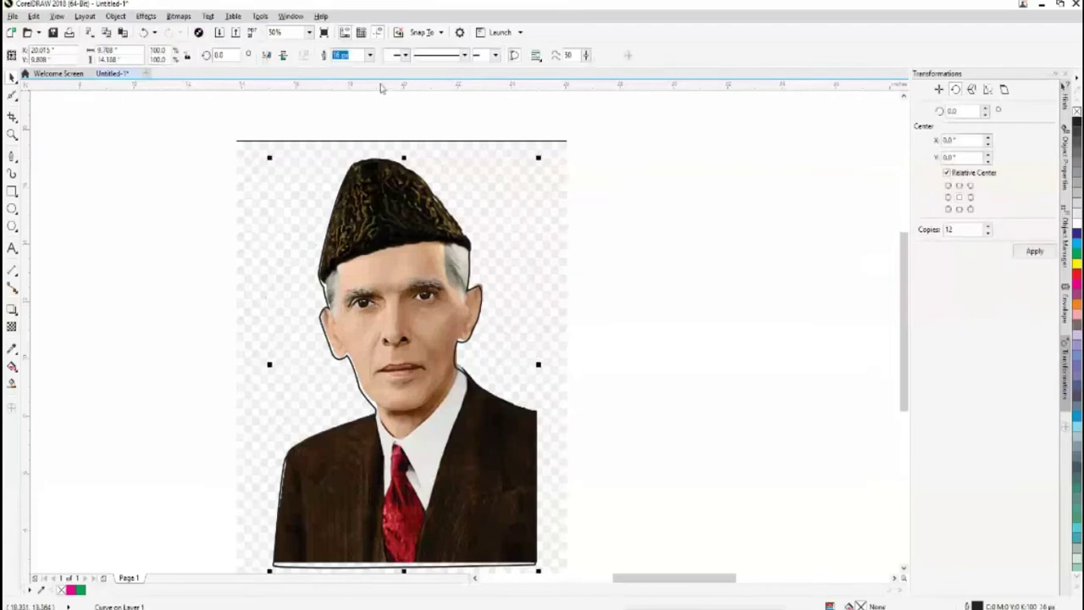
left_click(369, 55)
left_click(341, 166)
left_click(141, 293)
left_click(371, 268)
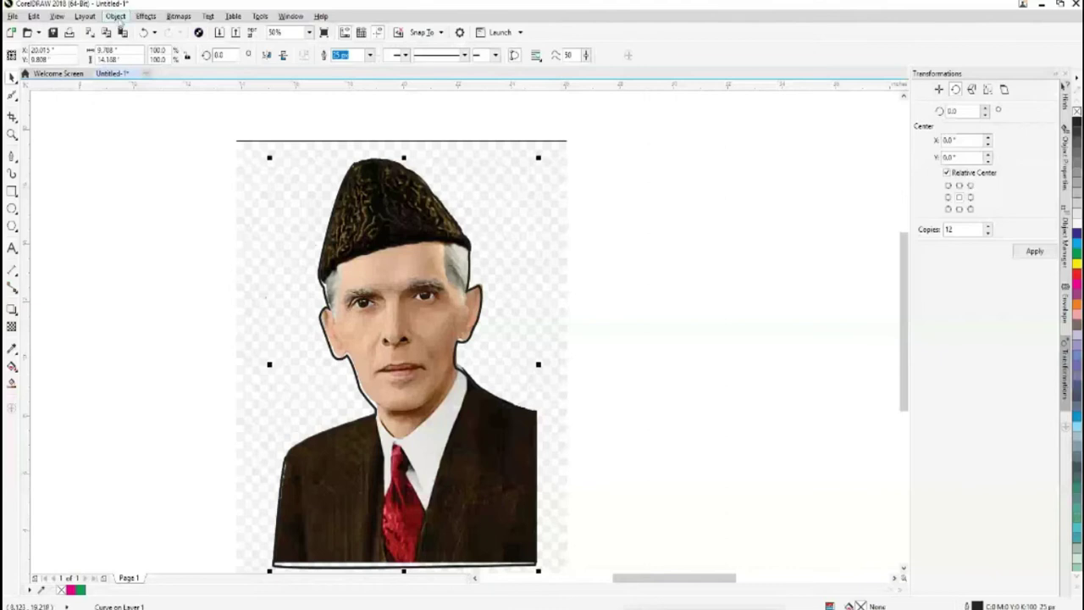
left_click(115, 16)
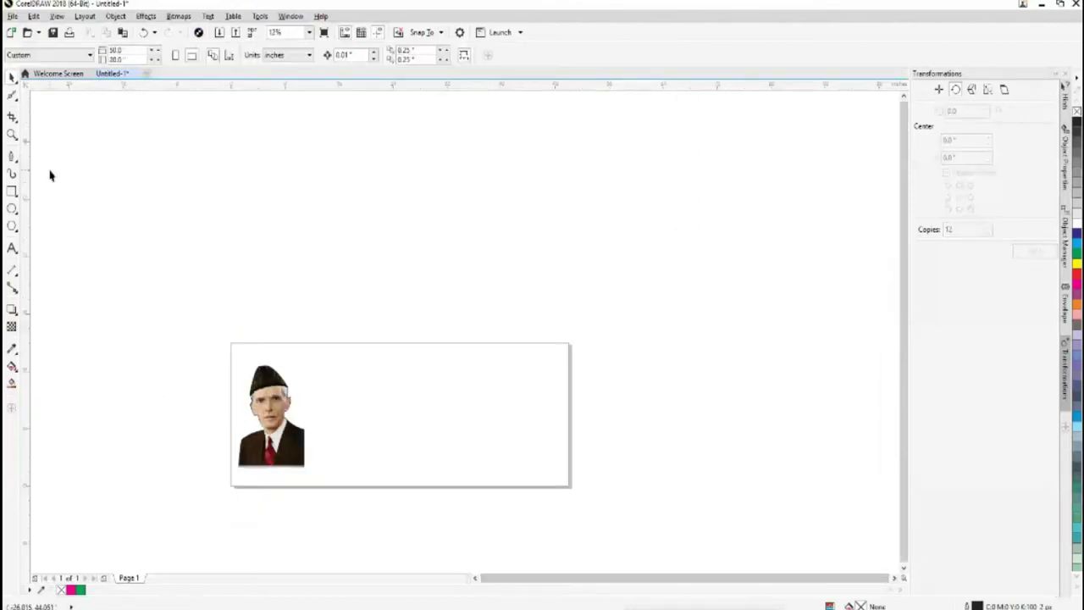
Step: Draw a green rectangle about 57 inches wide around the whole banner page and send it behind the portrait
left_click(12, 191)
key("F6")
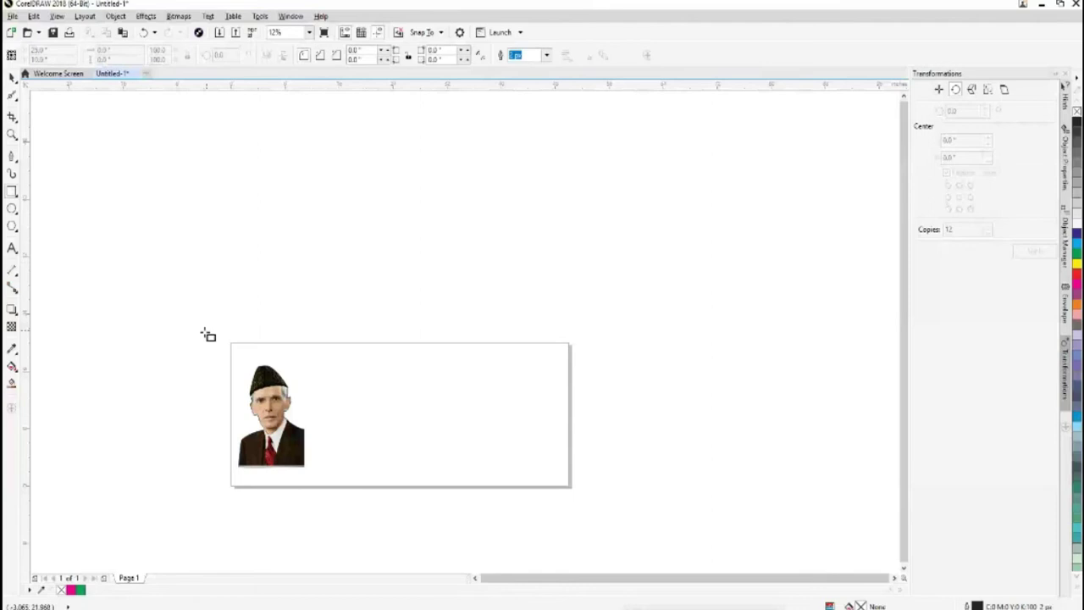
left_click_drag(204, 332, 587, 502)
left_click(1076, 252)
left_click(12, 77)
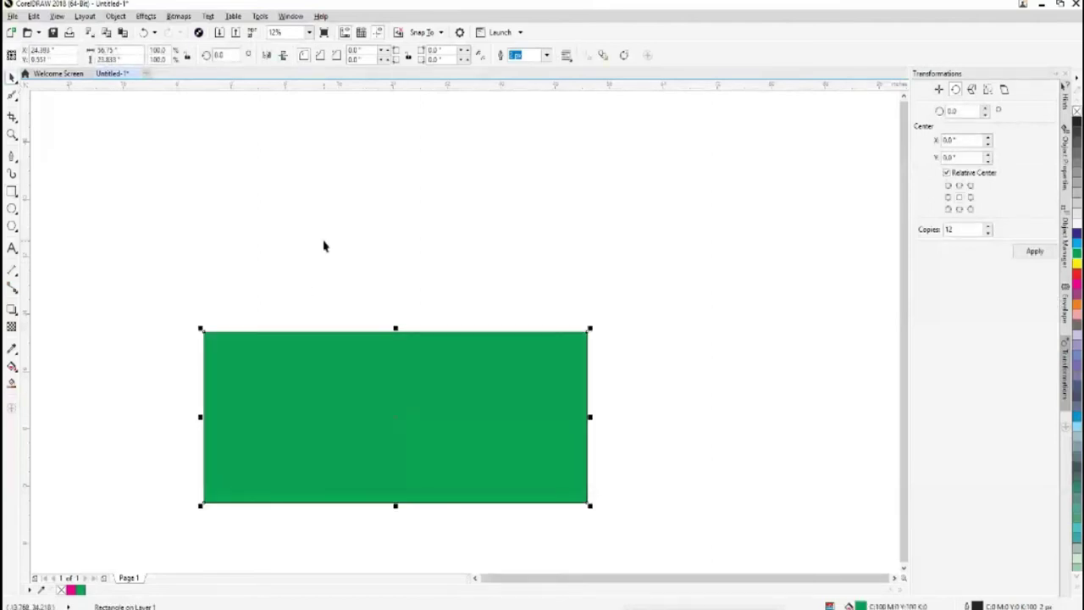
key("shift+Page_Down")
left_click(323, 246)
Step: Move the clipped portrait to the right end of the green rectangle and set its outline width to None
left_click(265, 446)
left_click_drag(265, 447, 536, 447)
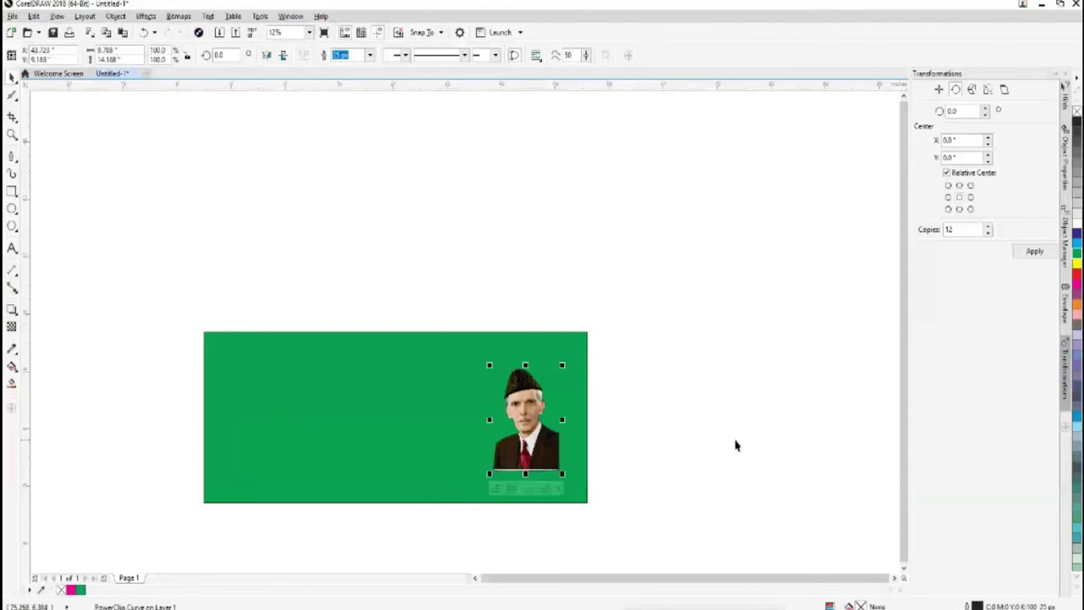
scroll(736, 443, "up", 2)
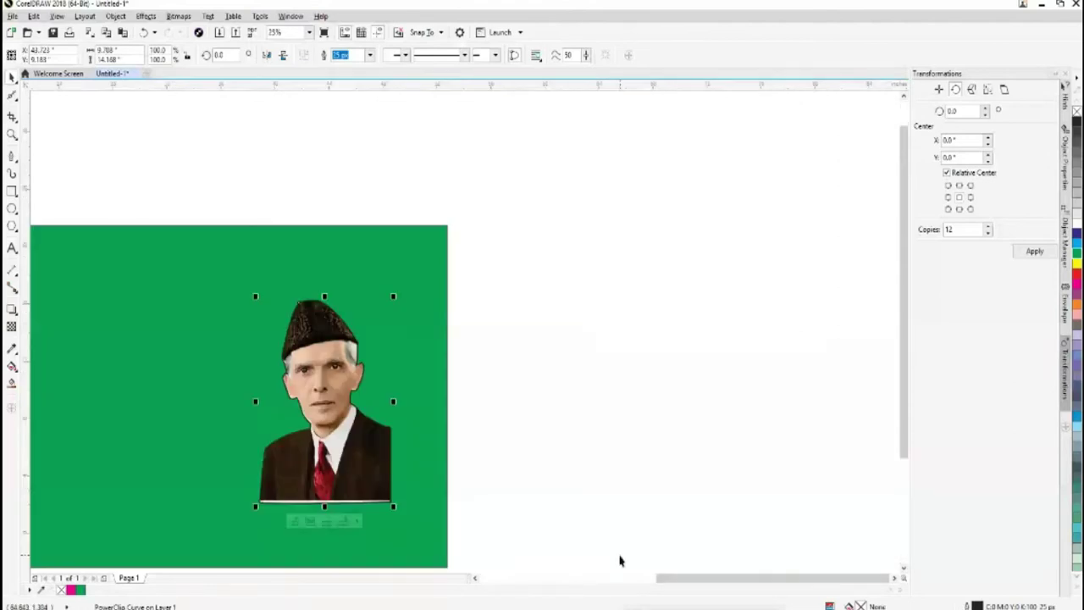
left_click(474, 578)
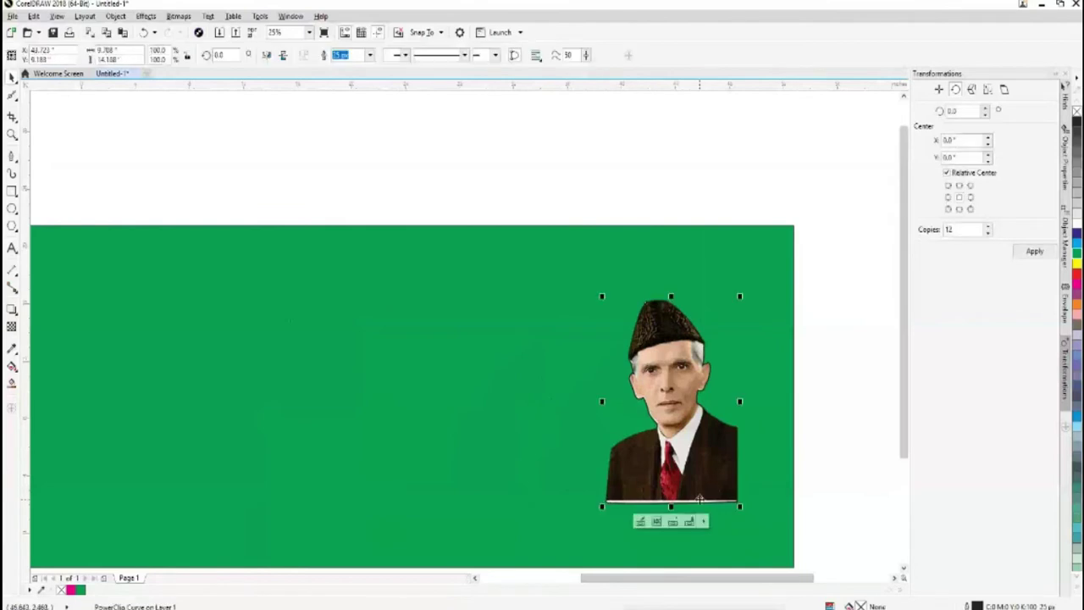
left_click(369, 55)
left_click(450, 175)
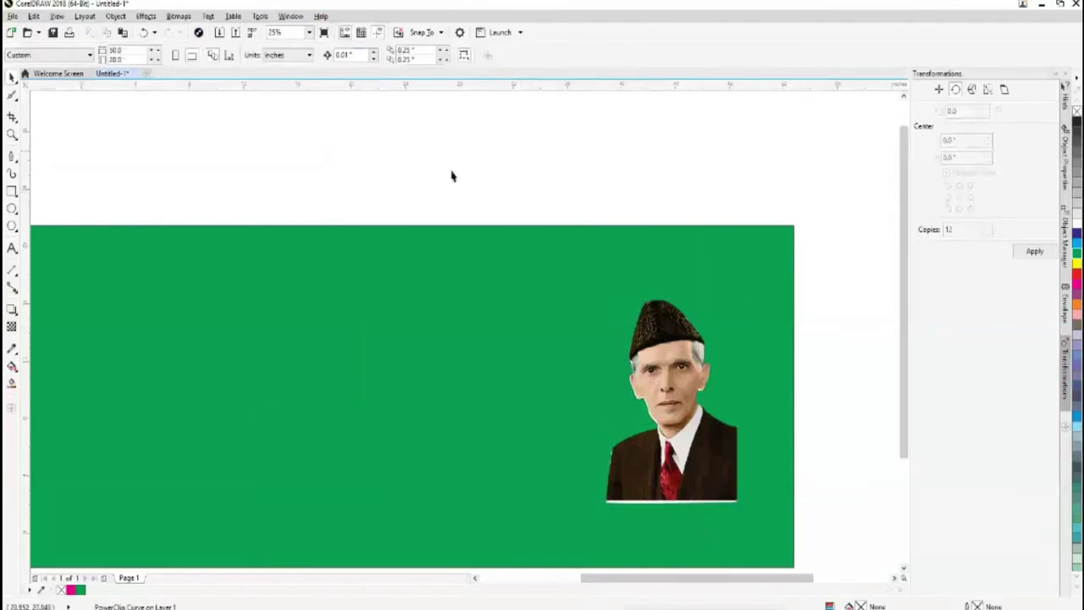
Step: Try converting the clipped portrait to a 300 dpi CMYK Color (32-bit) bitmap and fading its lower edge with a transparency gradient
left_click(692, 461)
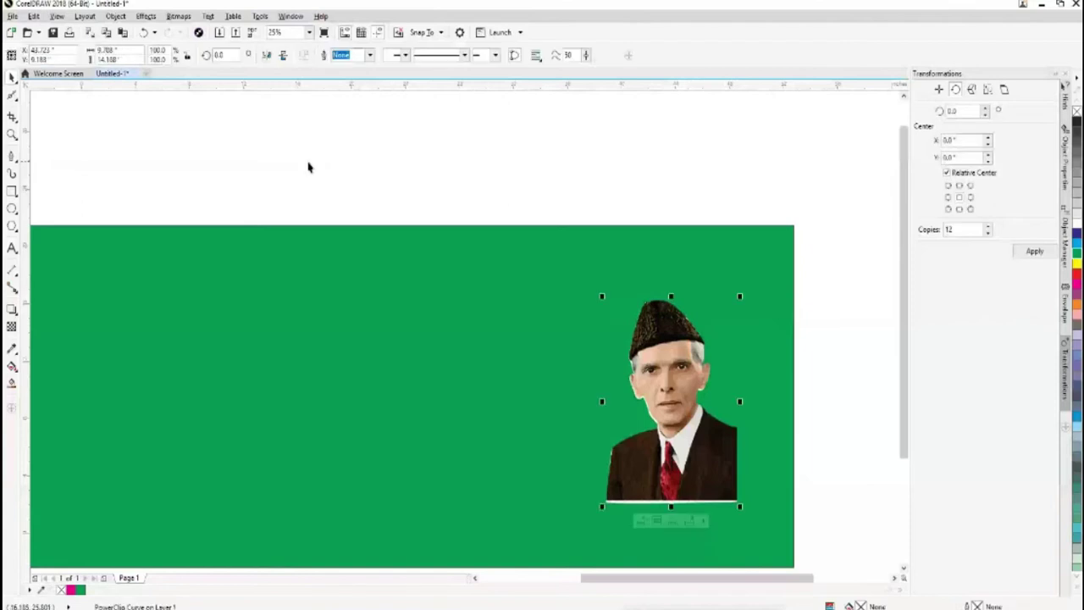
left_click(176, 17)
left_click(199, 30)
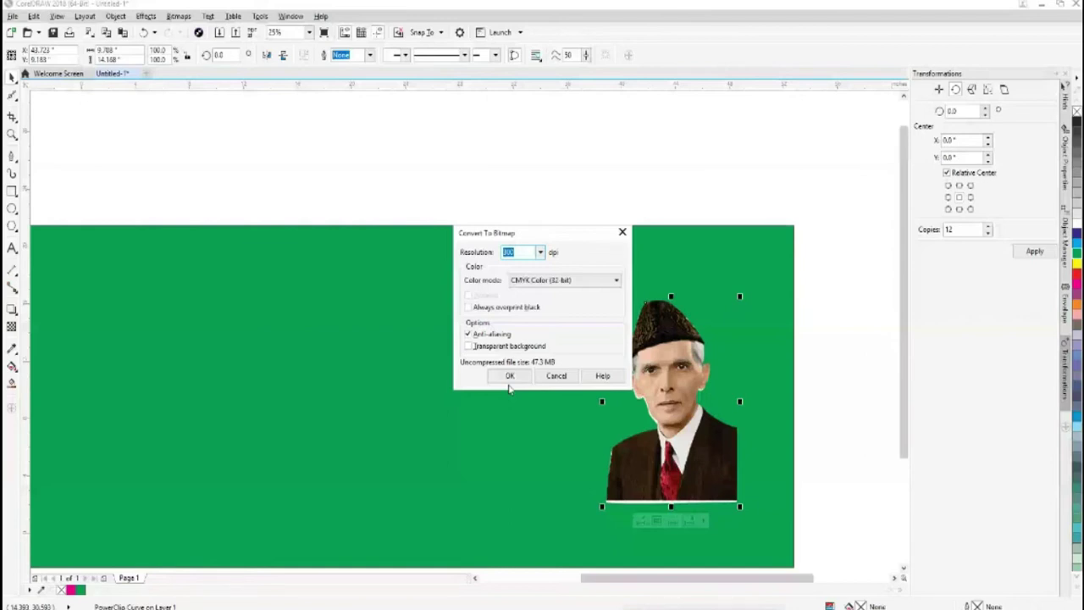
left_click(509, 376)
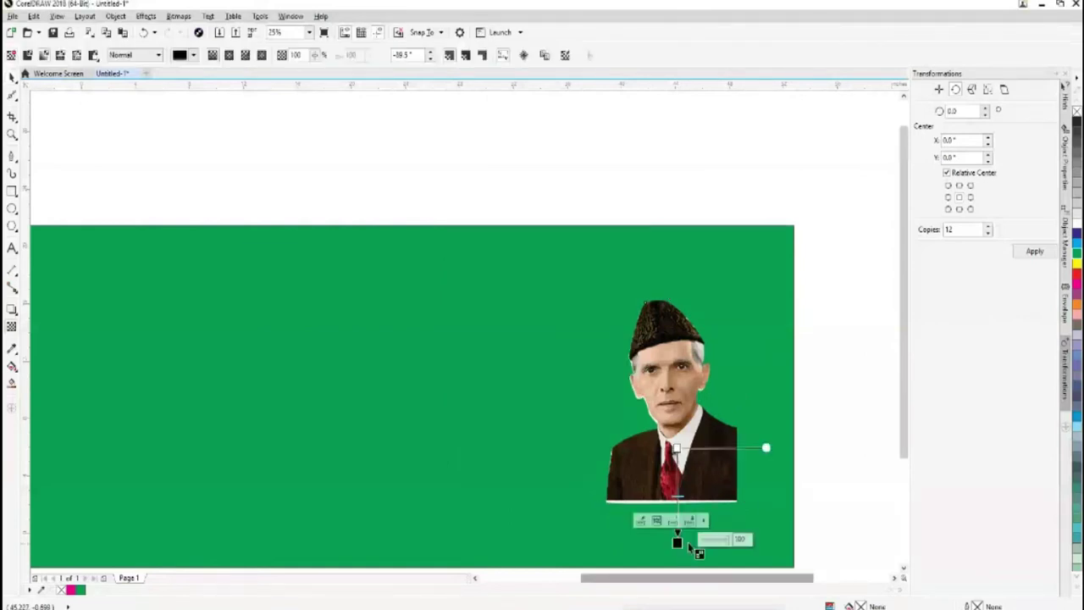
mouse_move(676, 542)
left_mouse_down()
mouse_move(682, 486)
mouse_move(674, 535)
left_mouse_up()
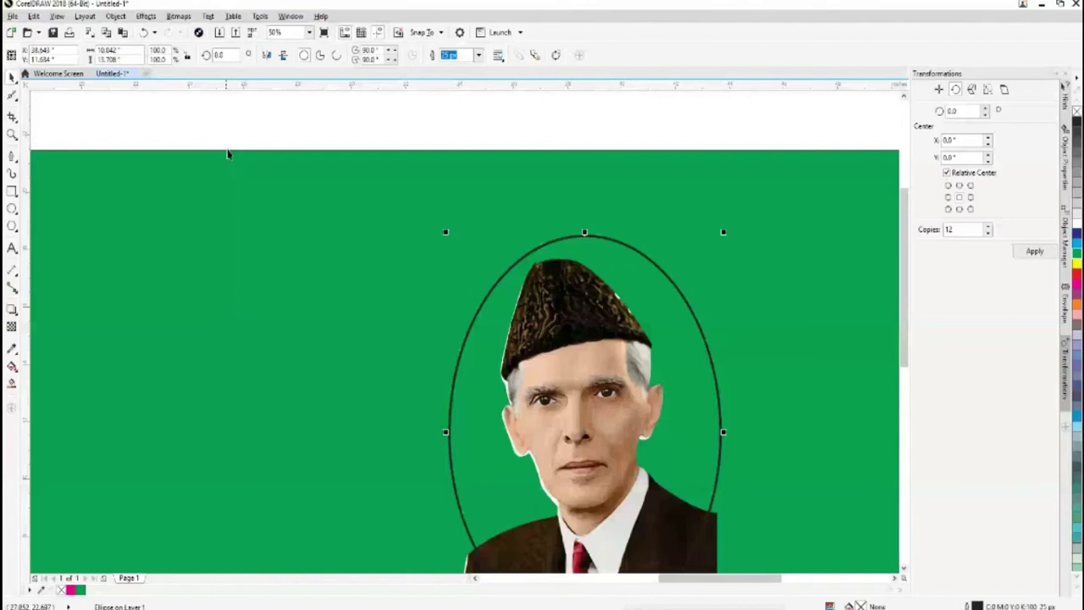
Step: Set the outline width of the ellipse around the portrait
scroll(227, 154, "down", 1)
left_click(115, 16)
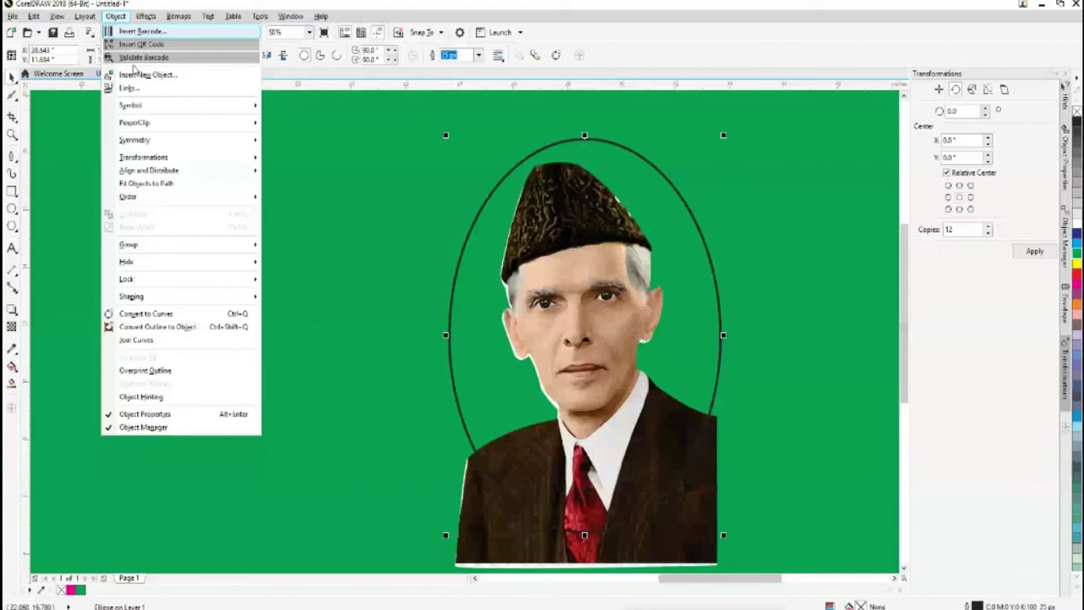
left_click(480, 55)
left_click(452, 169)
Step: Place the clipped portrait inside the black ellipse with PowerClip
left_click(471, 536)
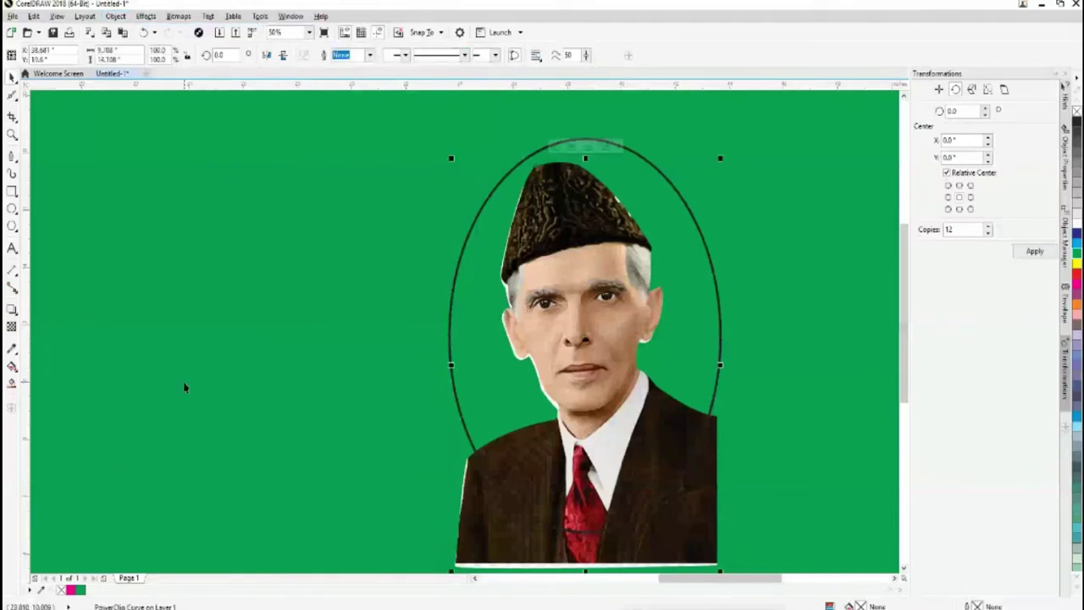
left_click(534, 550)
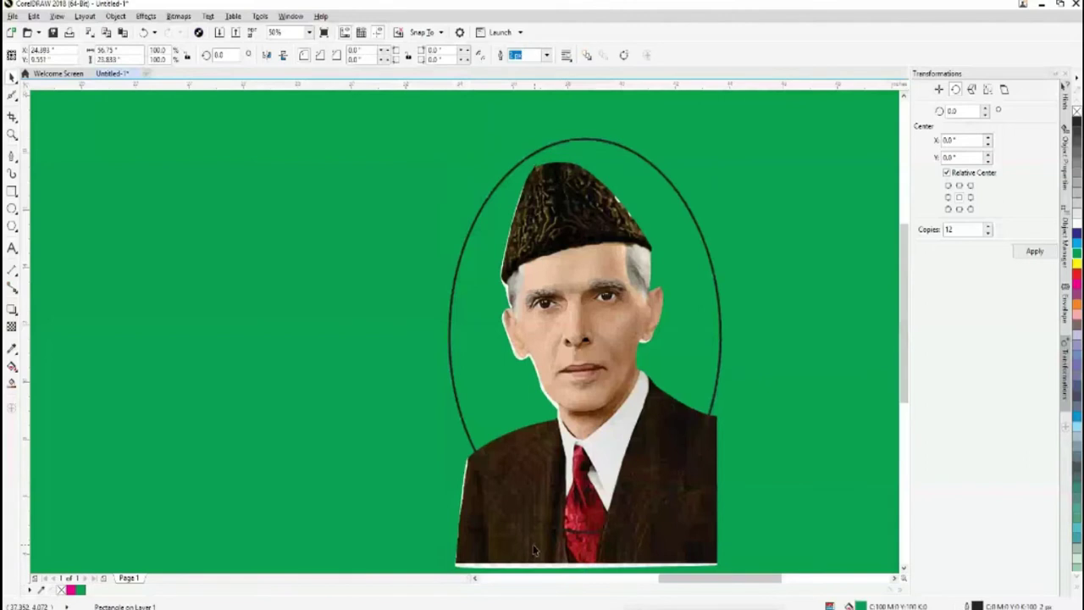
left_click(525, 509)
left_click(115, 16)
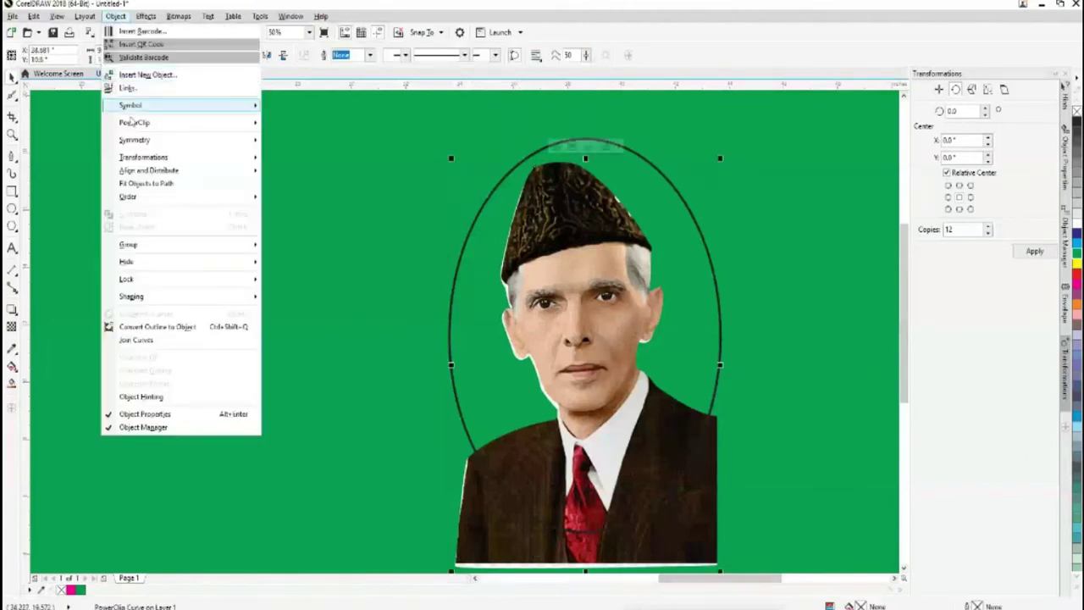
mouse_move(136, 123)
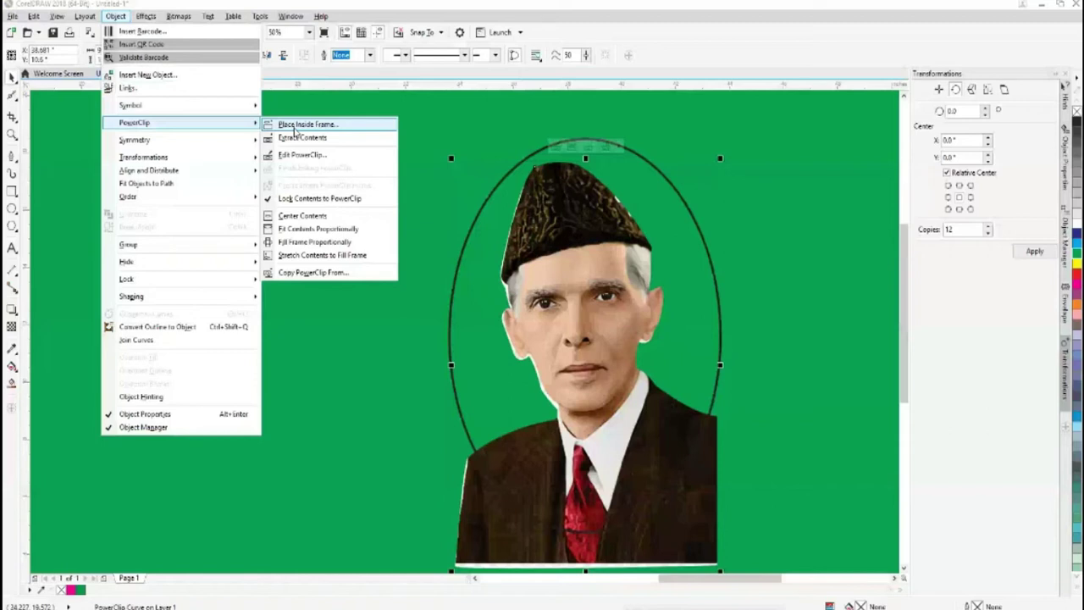
left_click(295, 125)
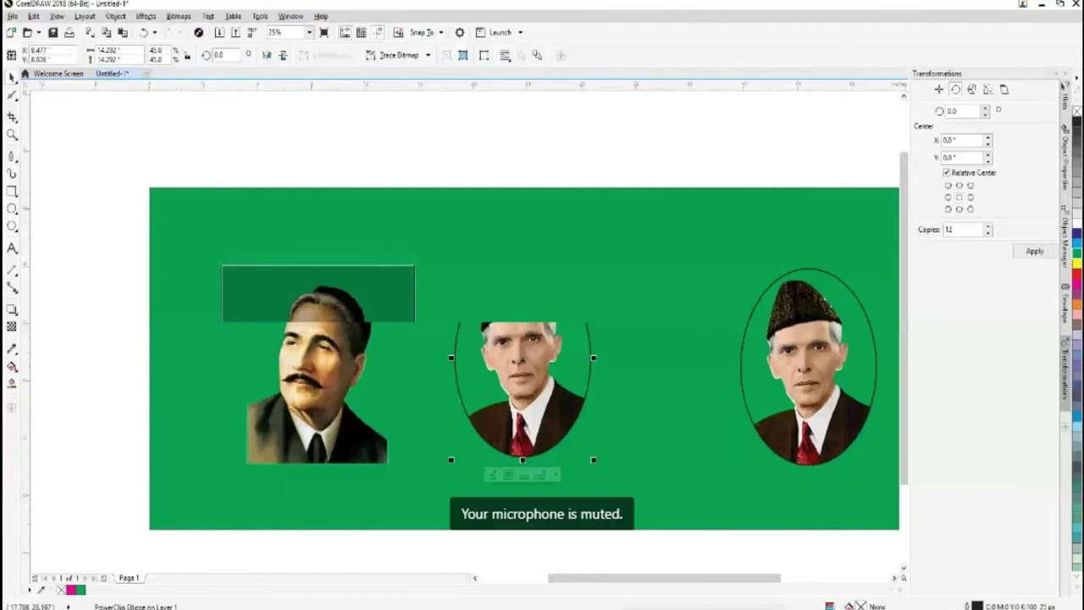
Step: Delete the extra ellipse-framed portrait in the middle of the green banner
left_click(116, 16)
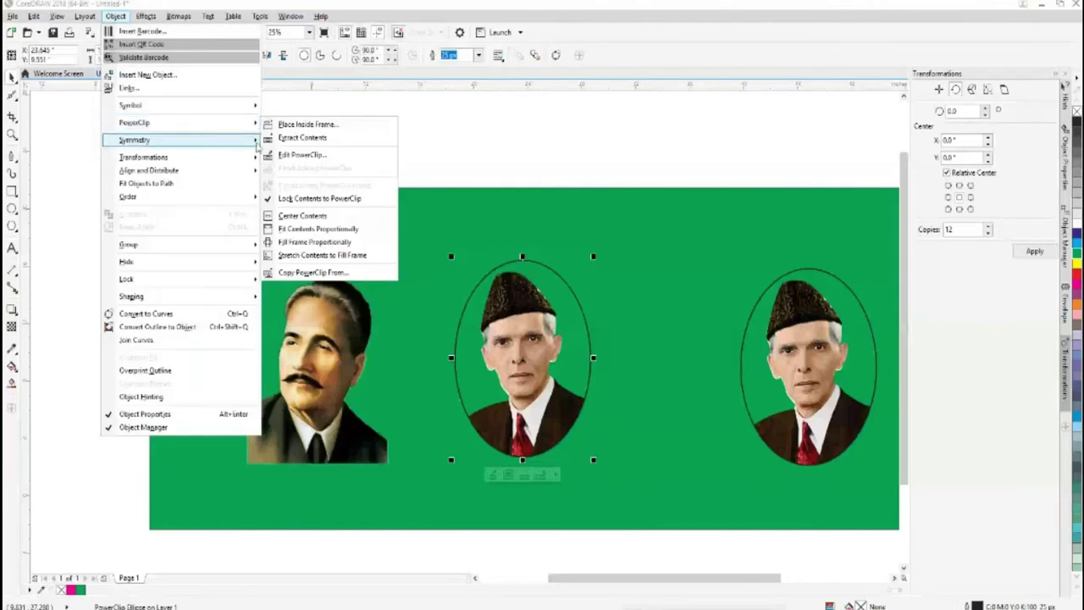
key("Escape")
key("Escape")
left_click(534, 414)
key("Delete")
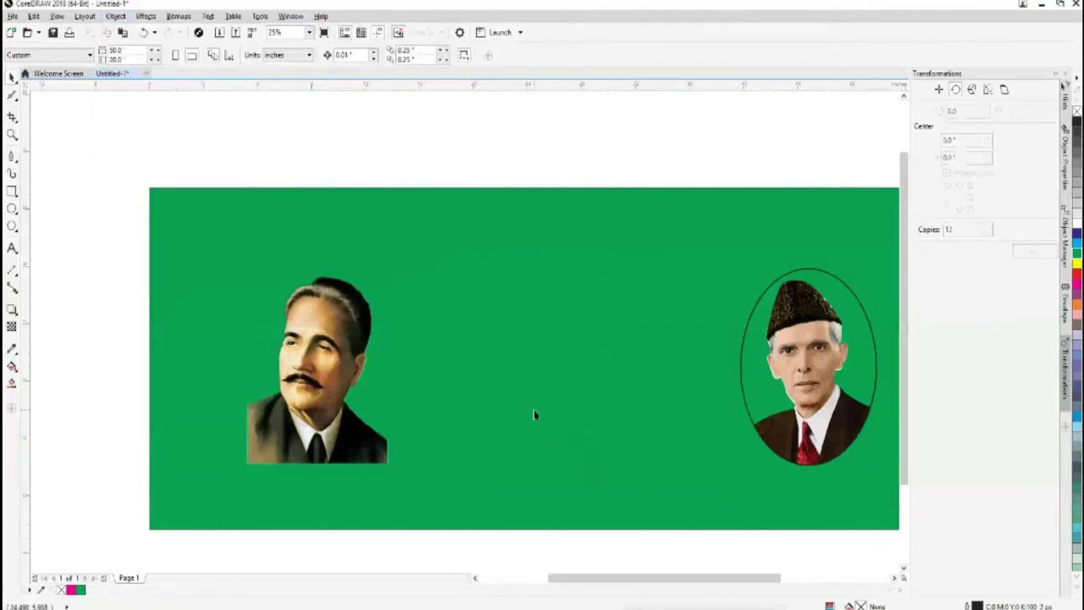
Step: Draw an ellipse about 10.2 inches wide around the second portrait and set its outline width to 25 px
left_click(12, 209)
left_click_drag(254, 244, 393, 436)
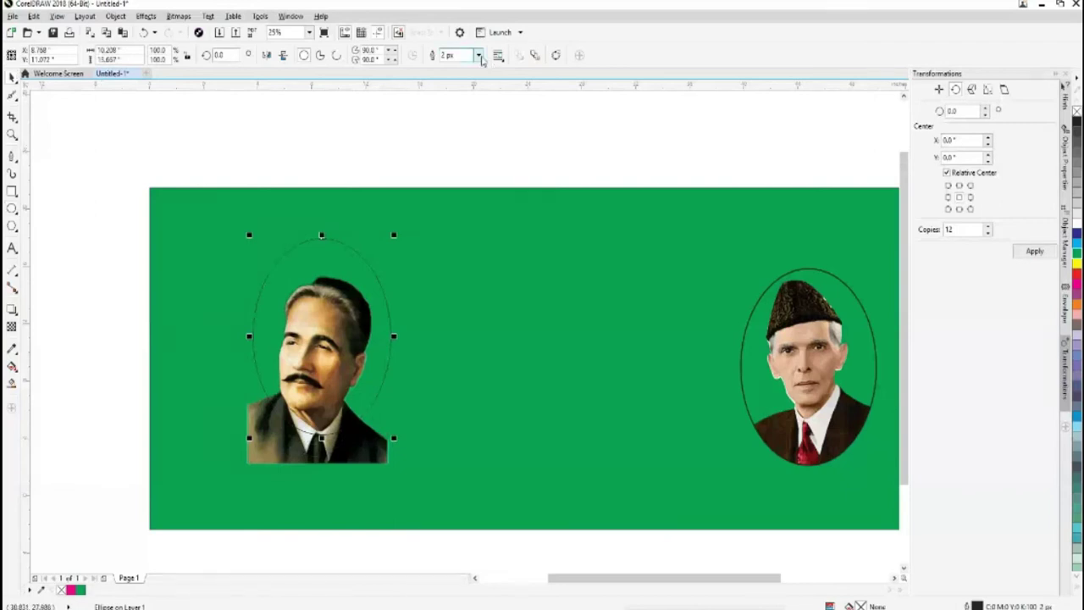
left_click(479, 55)
left_click(461, 161)
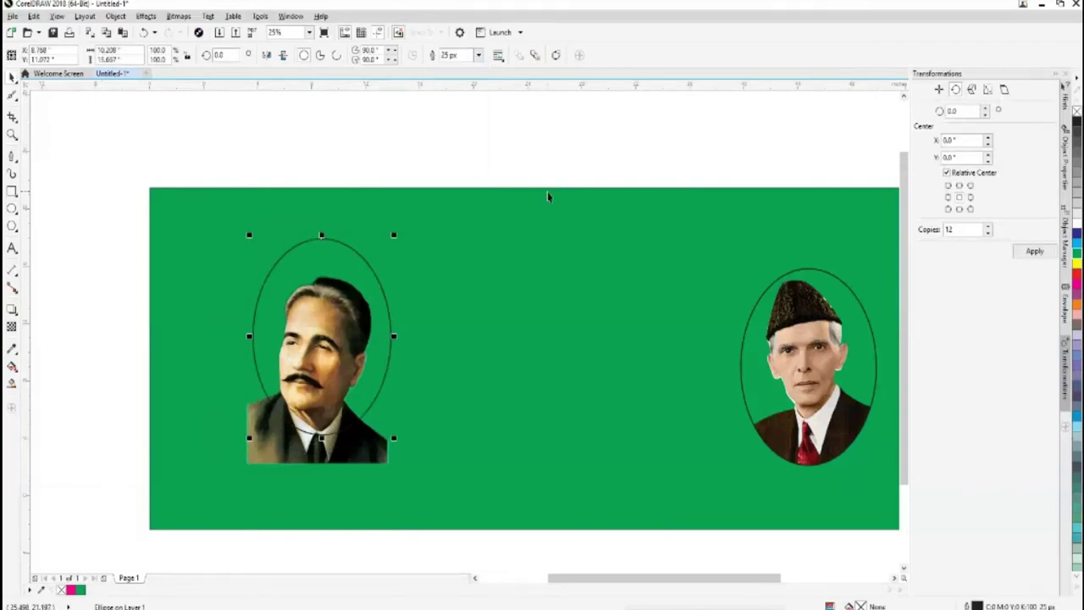
Step: Nudge the new ellipse down so it frames the second portrait's head and shoulders
key("Escape")
key("Down")
key("Down")
key("Down")
key("Down")
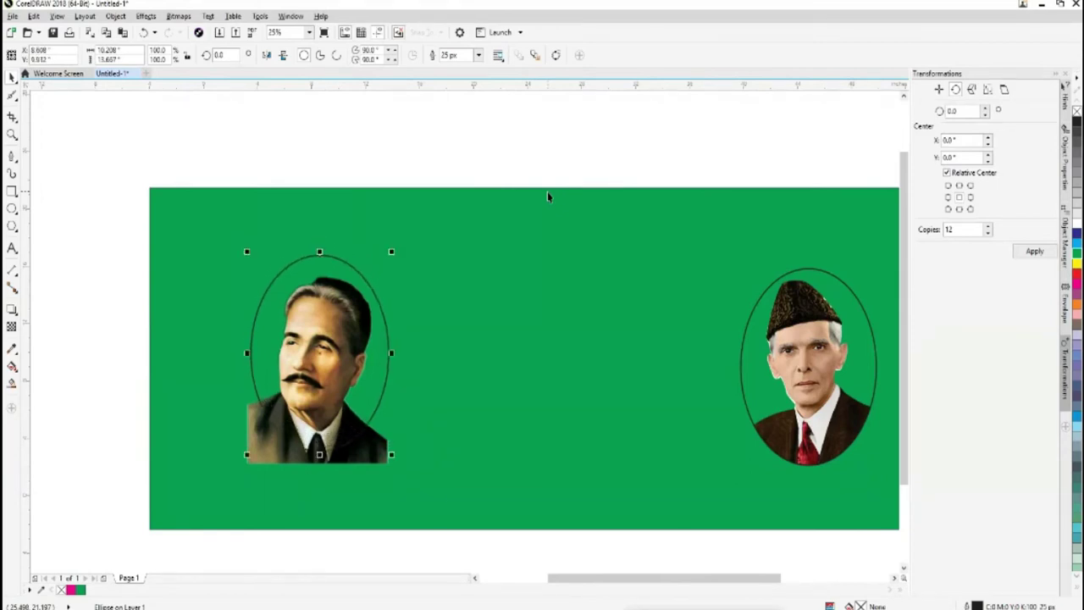
key("Right")
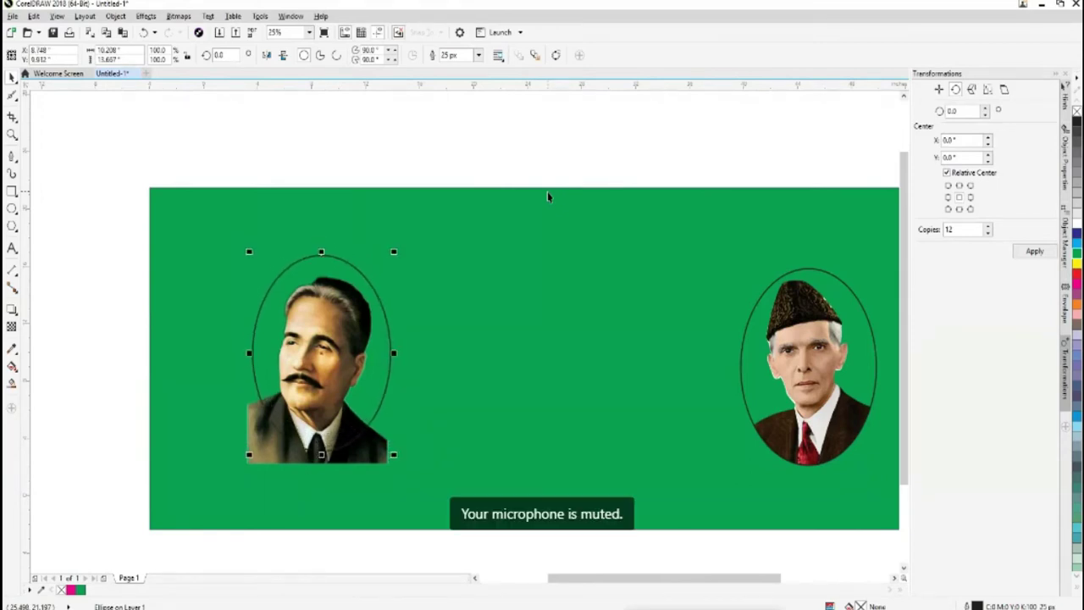
key("Down")
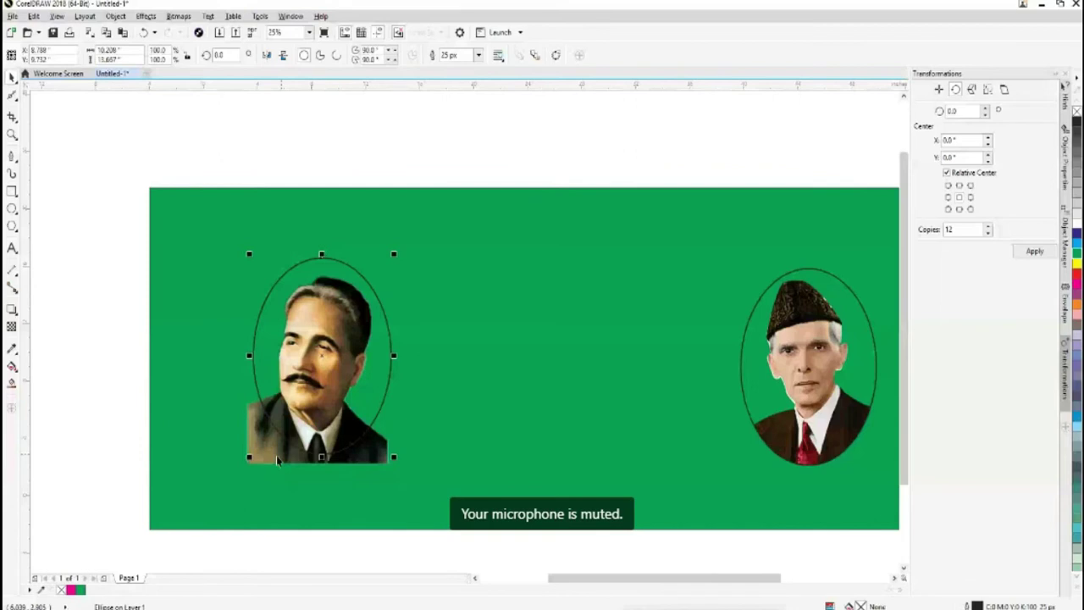
Step: Place the second portrait's bitmap inside its ellipse with PowerClip
left_click(253, 434)
left_click(160, 341)
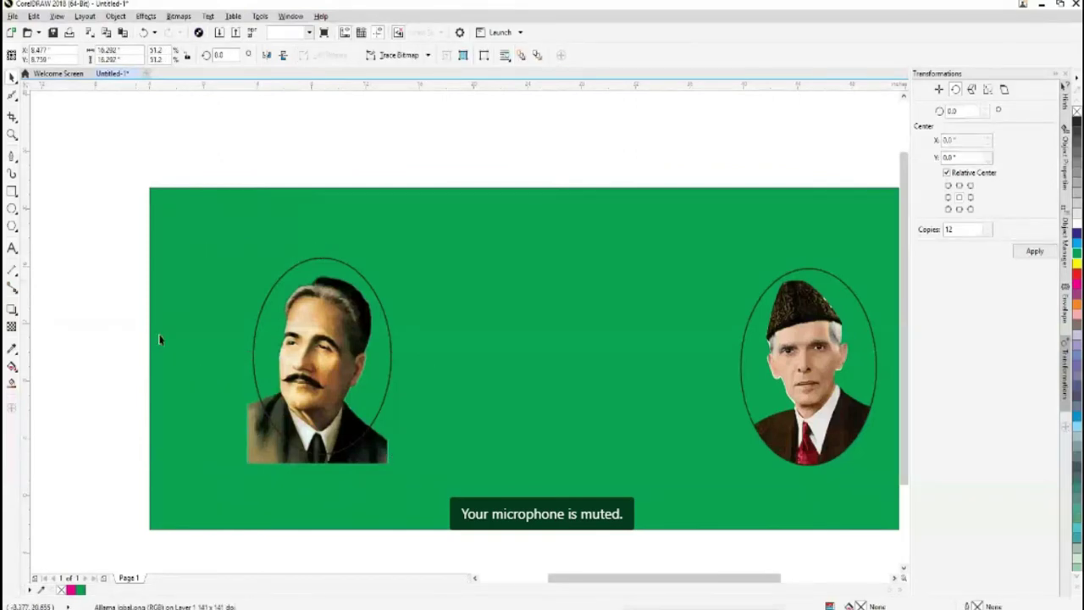
left_click(261, 457)
left_click(115, 16)
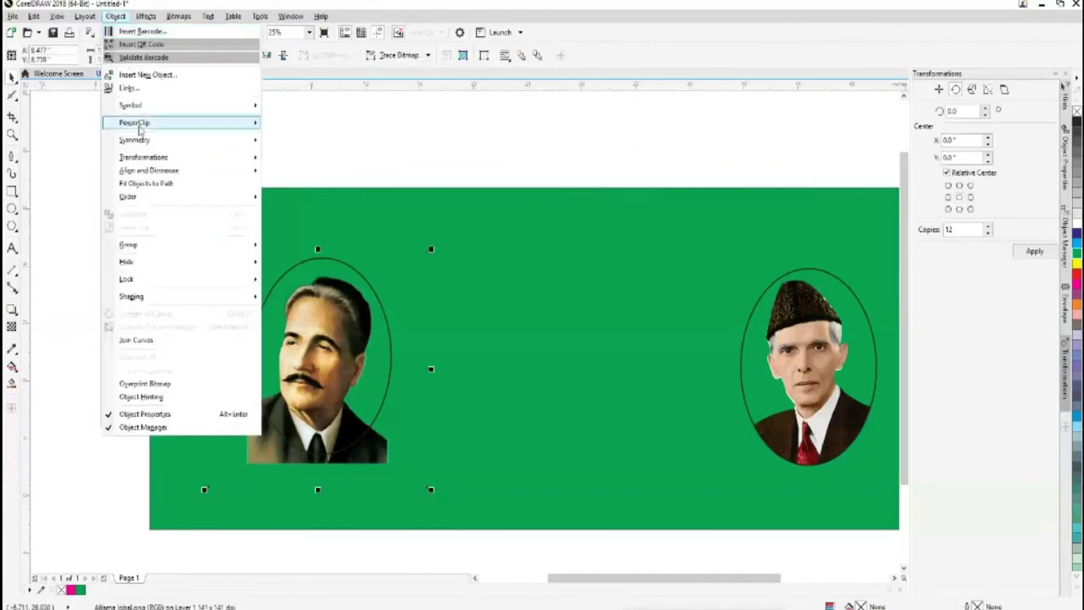
mouse_move(140, 125)
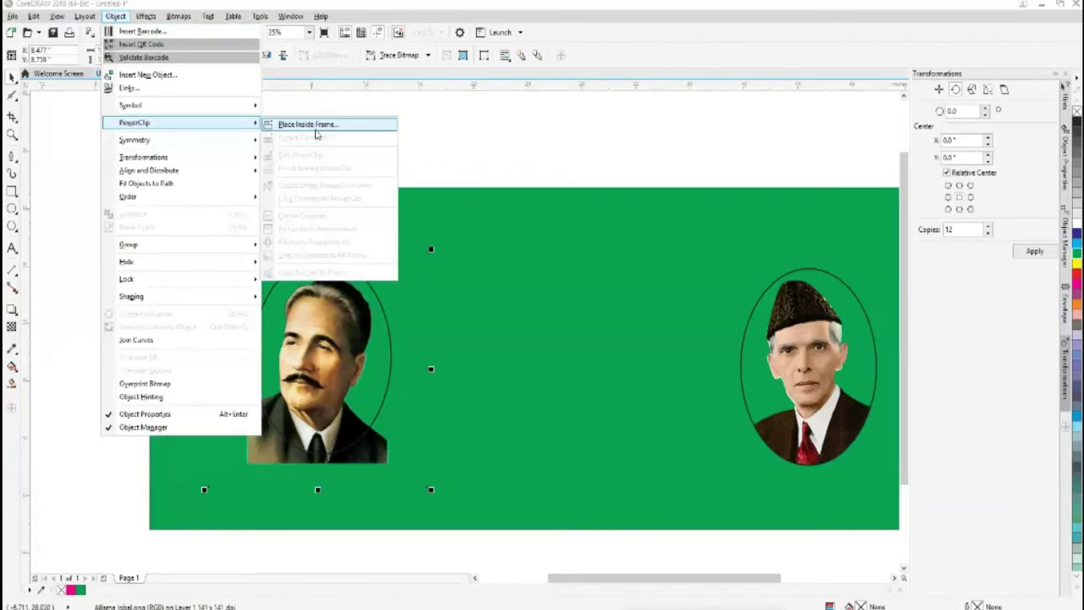
left_click(316, 127)
left_click(292, 275)
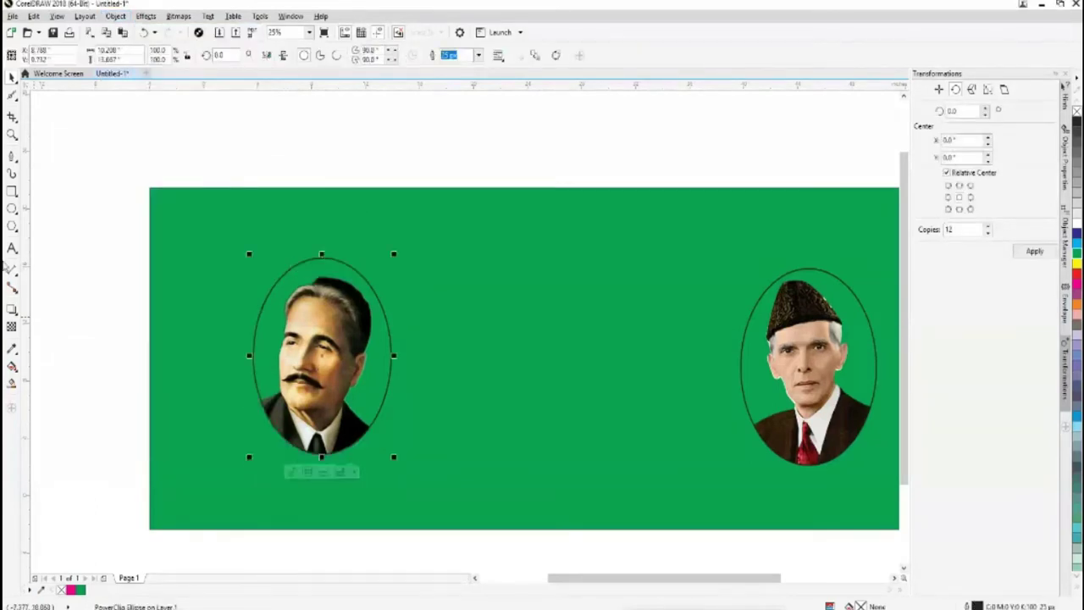
Step: Move the second framed portrait toward the banner's left end and shift the other one down to roughly the same height
left_click(98, 153)
left_click_drag(323, 453, 275, 479)
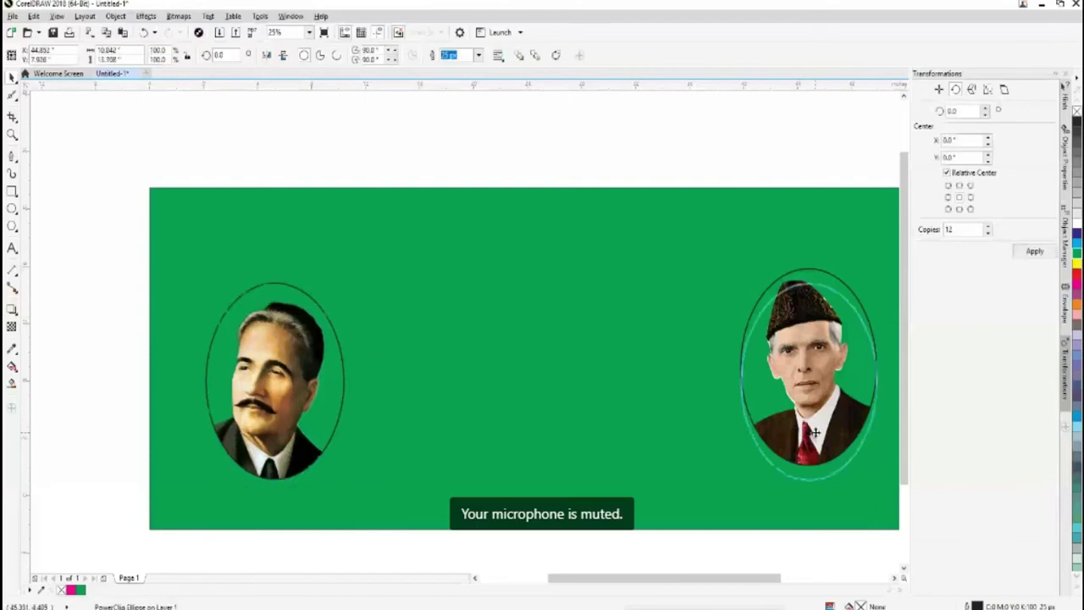
left_click_drag(815, 432, 815, 433)
left_click(82, 315)
left_click_drag(271, 398, 261, 390)
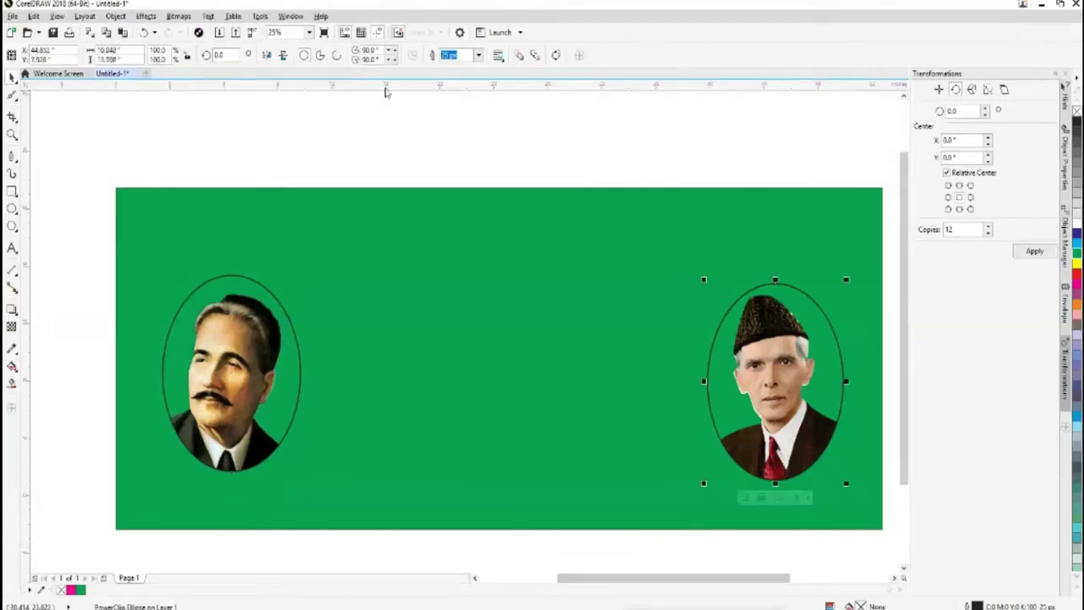
Step: Set the outline width of both ellipse-framed portraits to None
left_click(478, 55)
left_click(462, 73)
key("Escape")
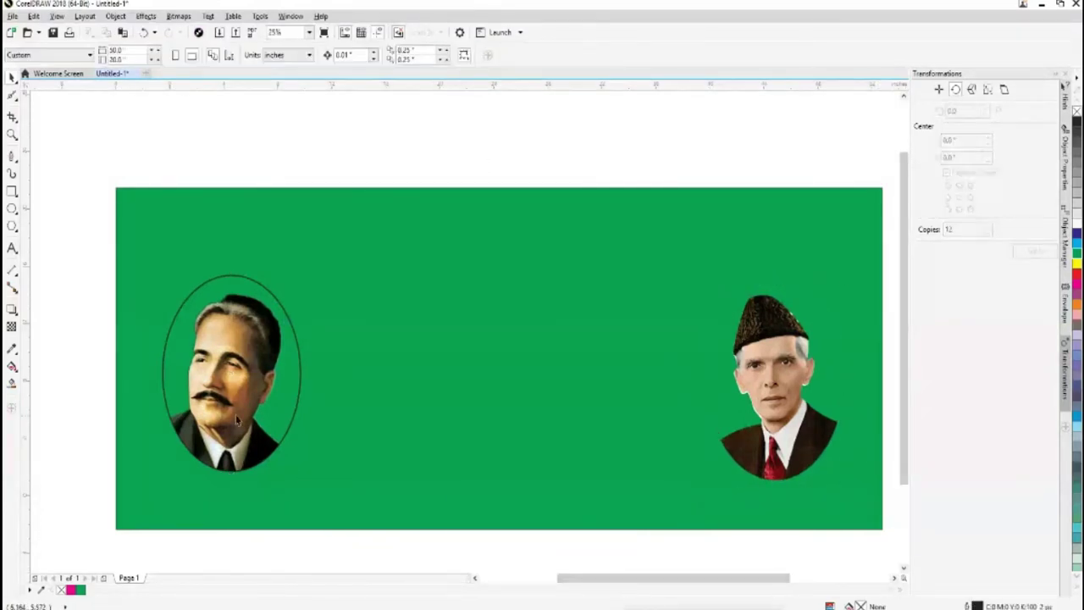
left_click(238, 421)
left_click(478, 55)
left_click(449, 68)
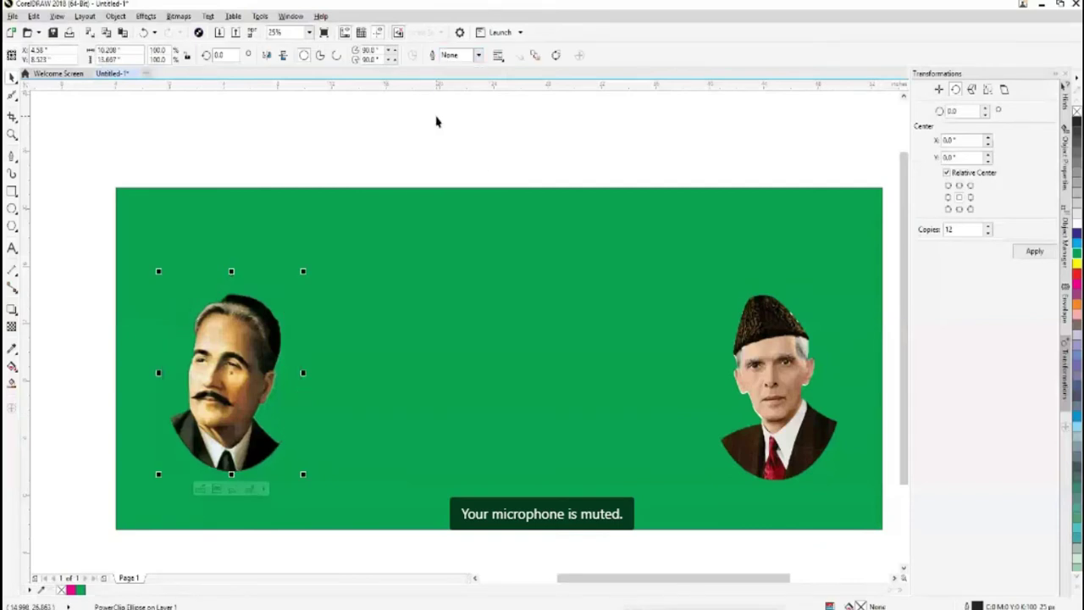
left_click(452, 331)
Step: Move the left portrait slightly closer to the left edge of the green banner
left_click_drag(743, 579, 751, 579)
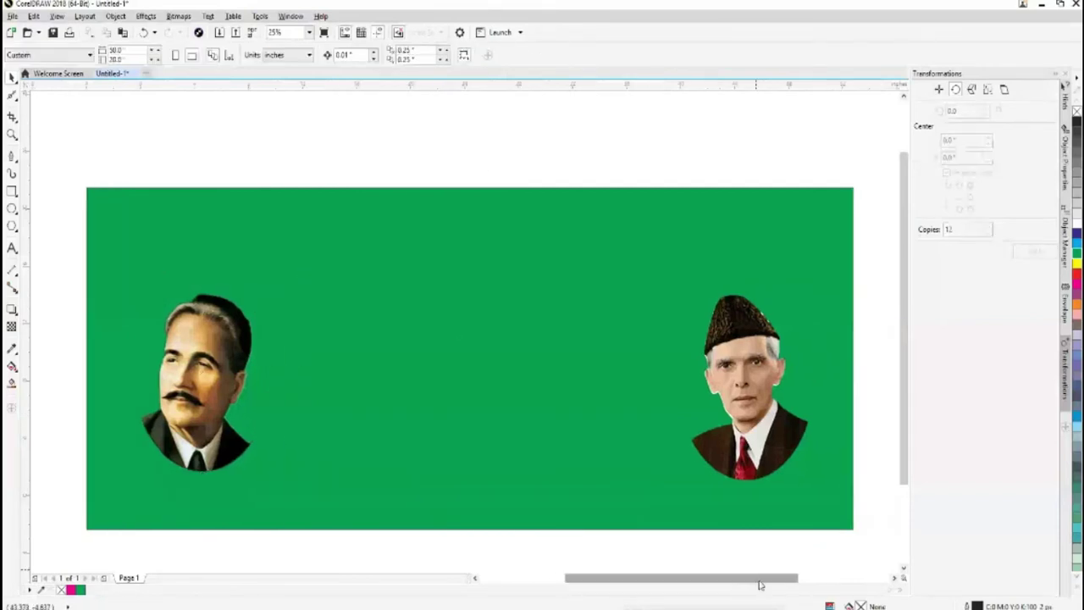
left_click_drag(202, 372, 190, 373)
left_click_drag(635, 580, 638, 580)
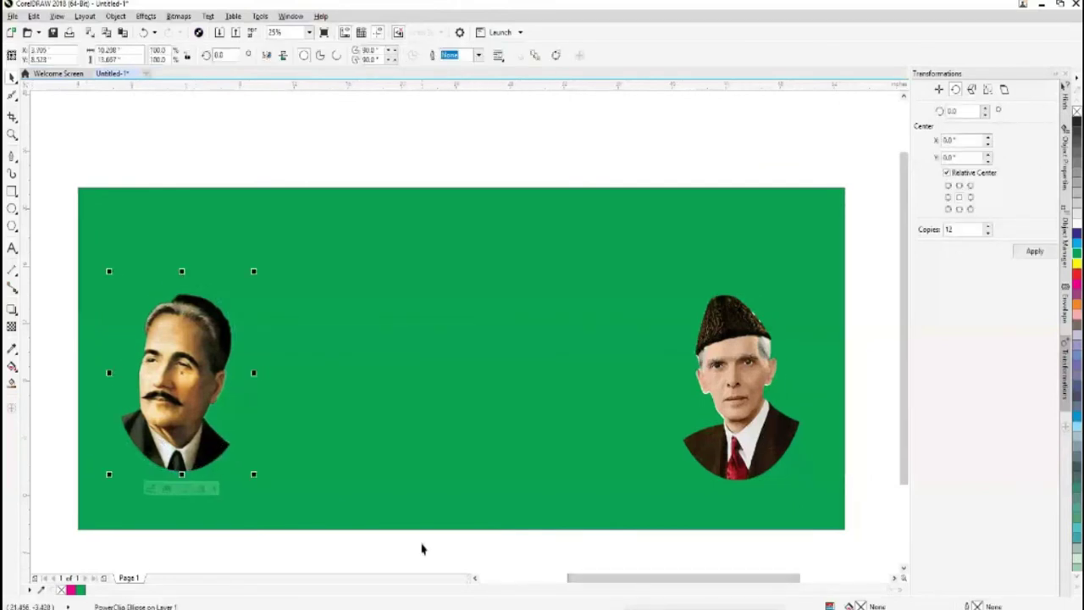
scroll(420, 548, "down", 1)
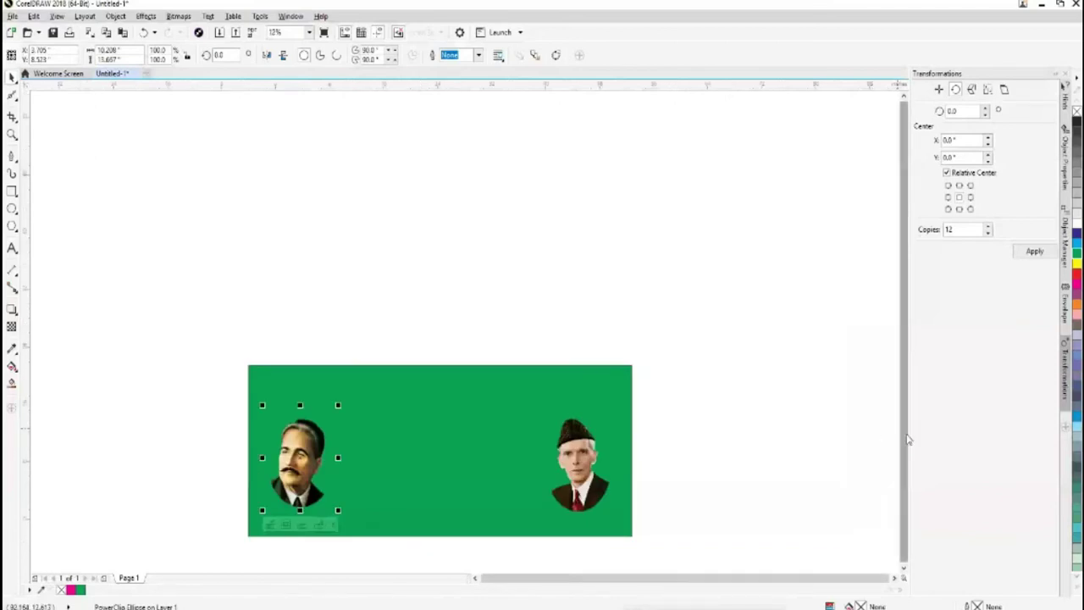
left_click(904, 572)
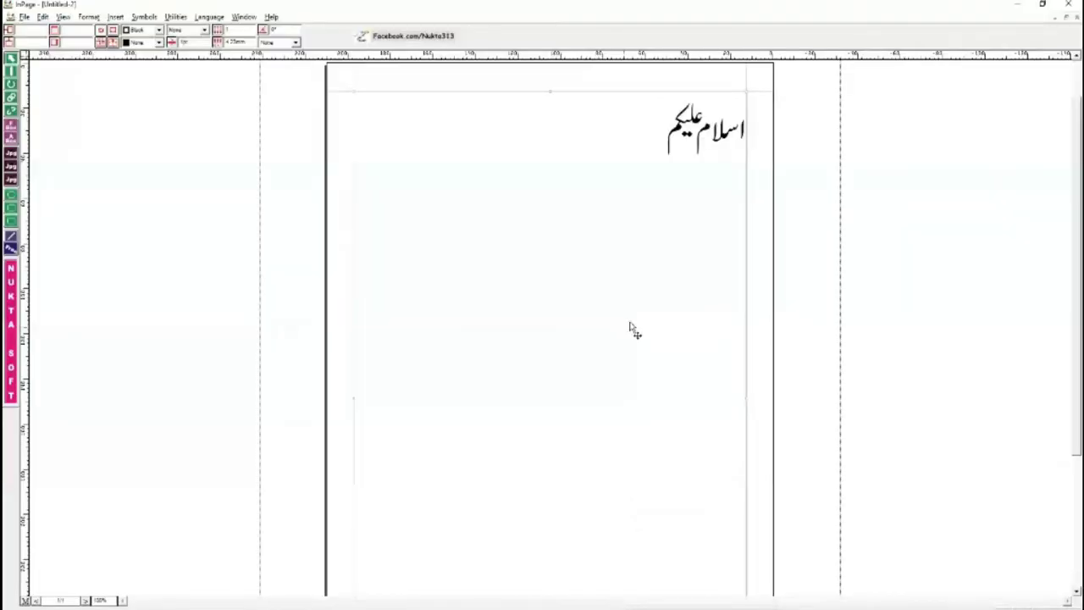
Step: Delete the existing Urdu greeting from the text box in the InPage document
double_click(649, 140)
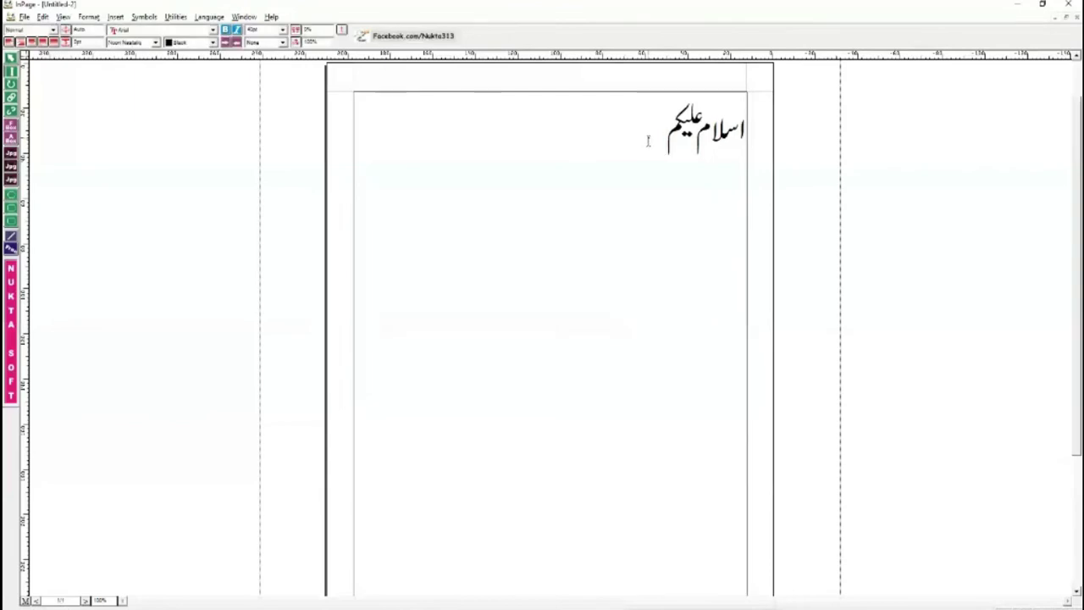
key("BackSpace")
key("BackSpace")
key("BackSpace")
key("BackSpace")
key("BackSpace")
key("BackSpace")
key("BackSpace")
key("BackSpace")
key("BackSpace")
key("BackSpace")
key("BackSpace")
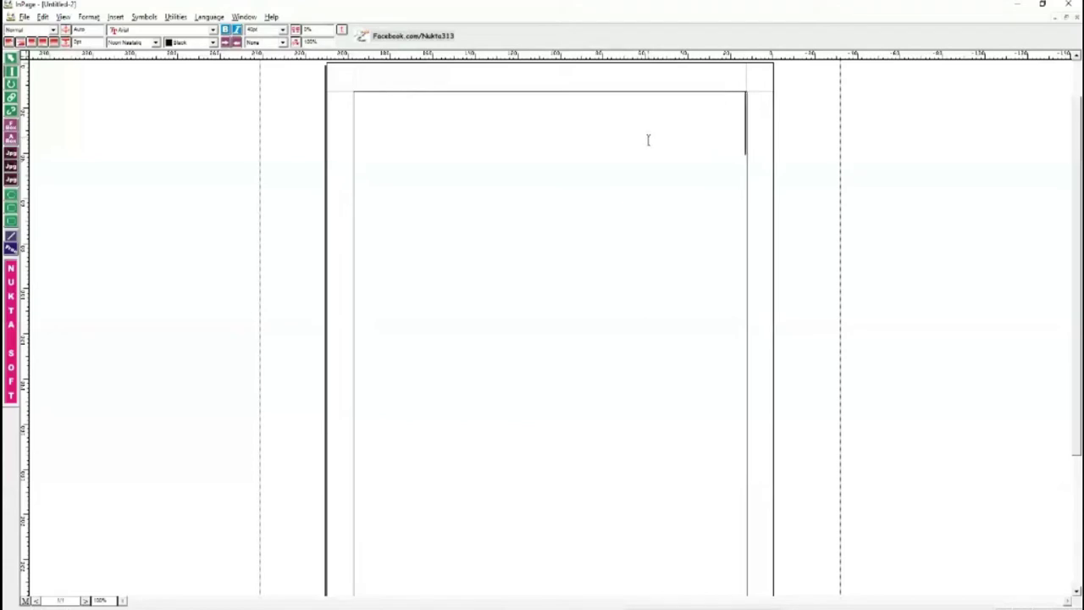
type("جم")
key("BackSpace")
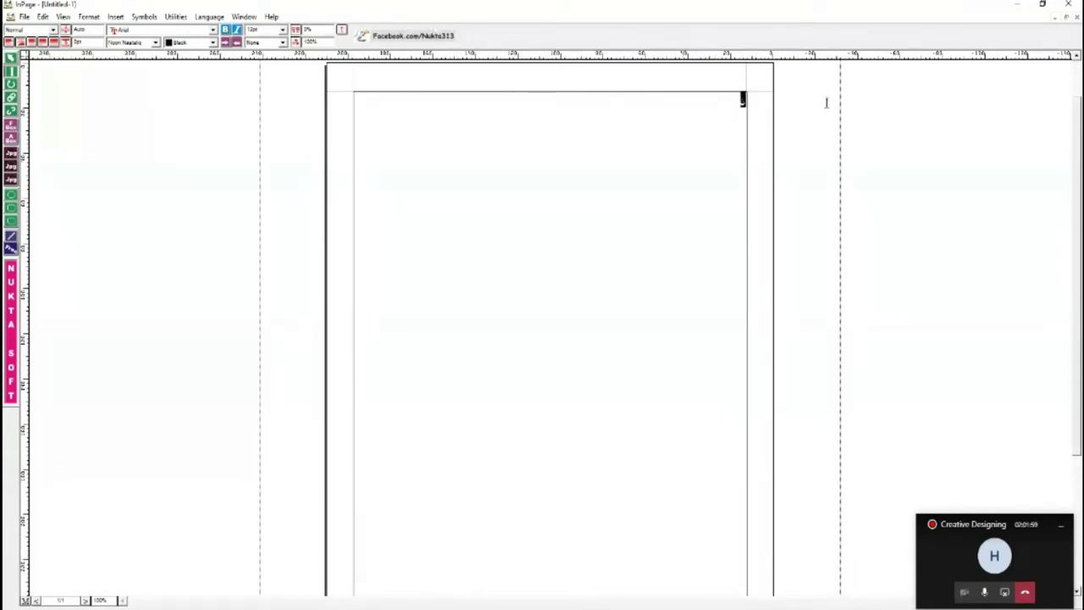
Step: Set the font size to 60 pt and write the Urdu heading "جشن آزادی مبارک" at the start of the page
left_click(282, 30)
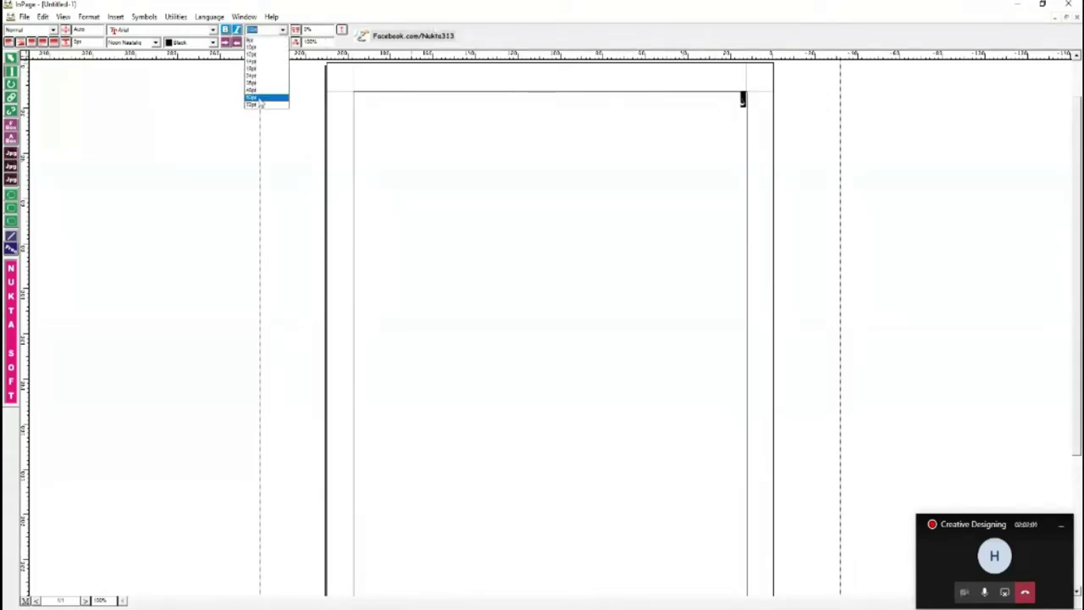
left_click(266, 97)
type("ج")
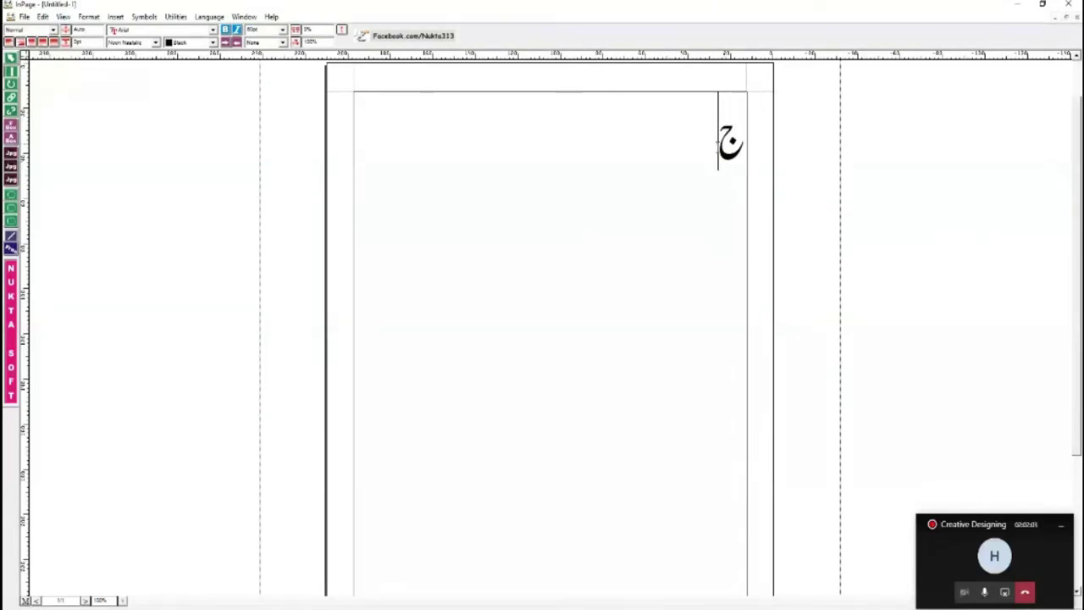
type("ژ")
key("BackSpace")
type("ش")
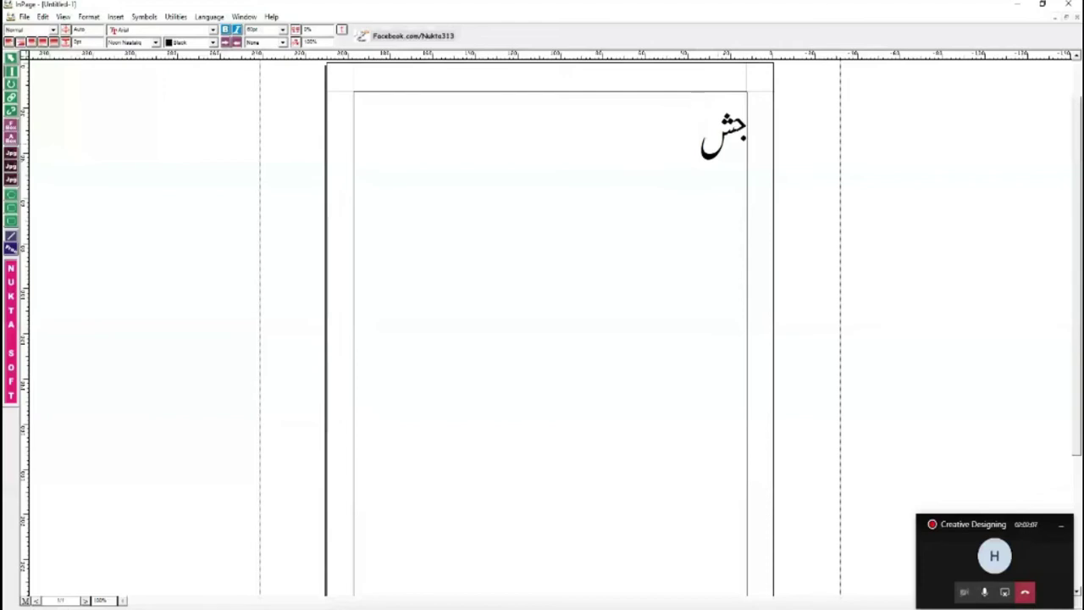
type("ن آ")
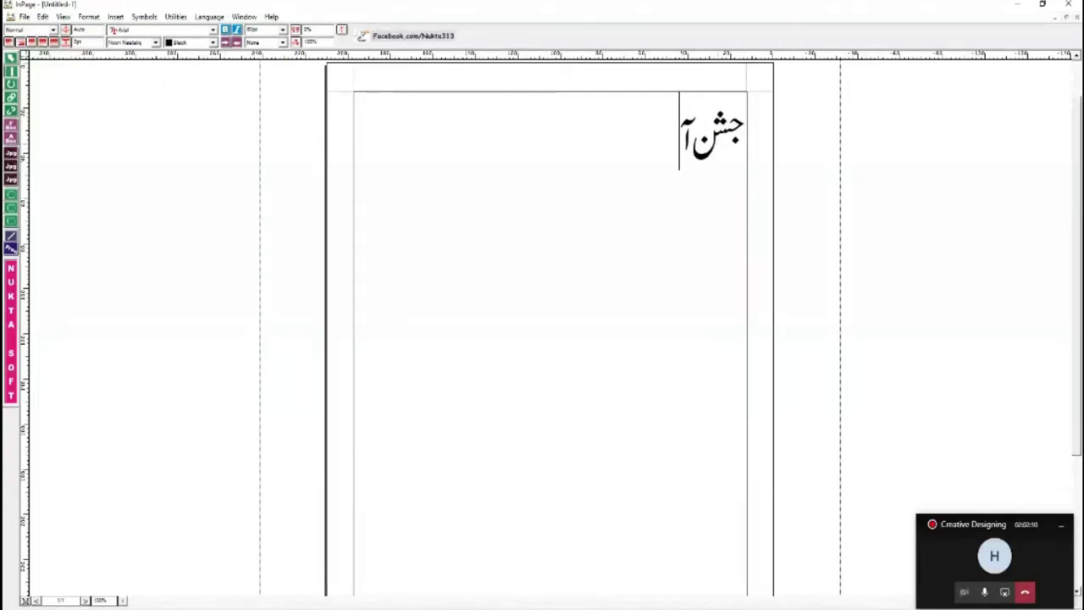
type("ز")
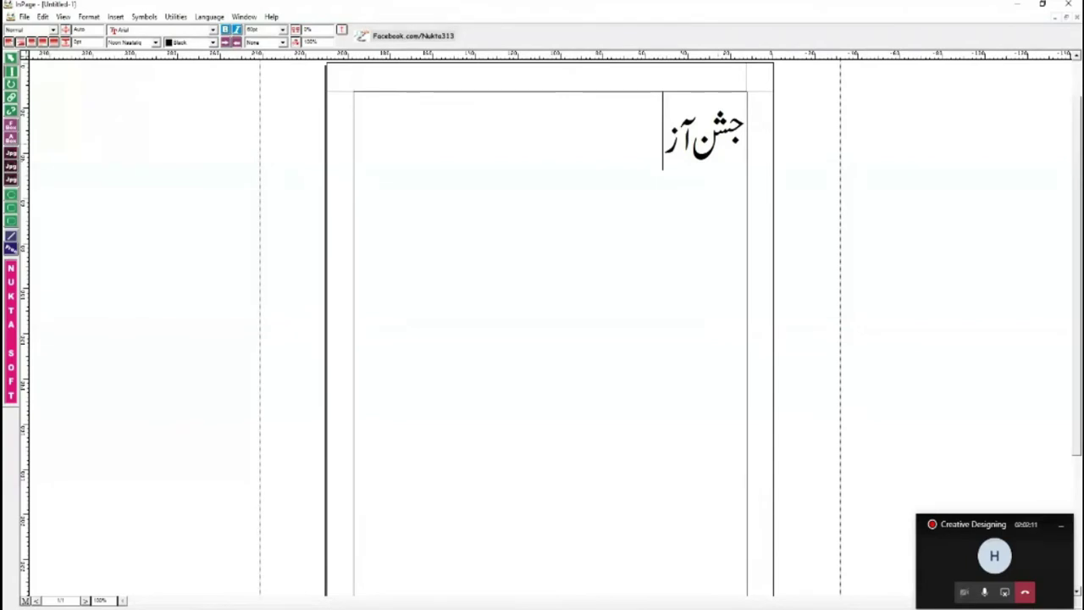
type("ادی")
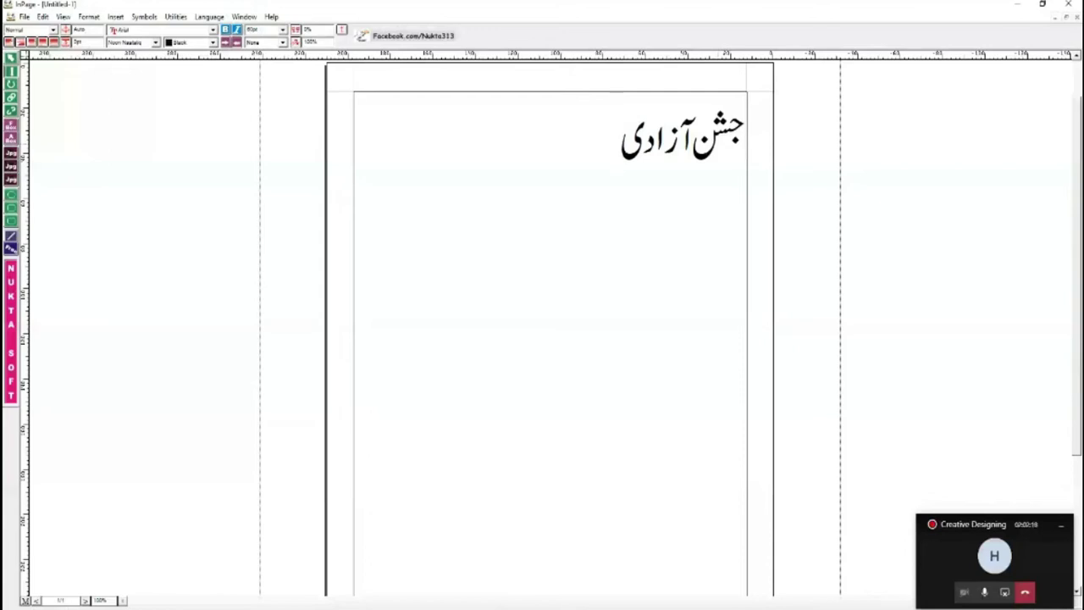
type(" م")
type("بارک")
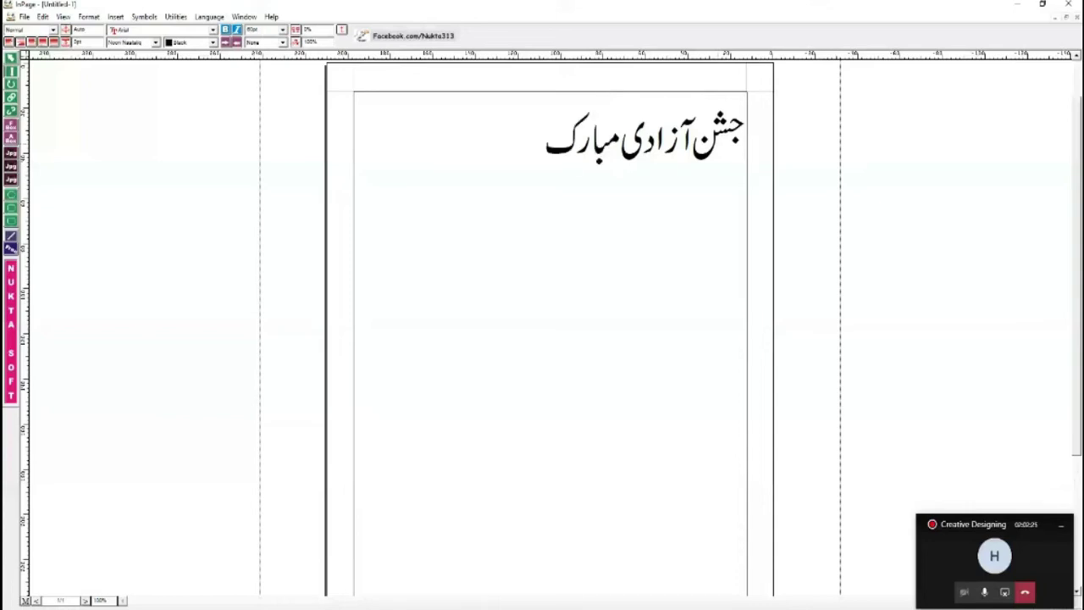
Step: Add a second Urdu line reading "کام، کام اور بس کام" beneath the heading
key("Return")
type("ک")
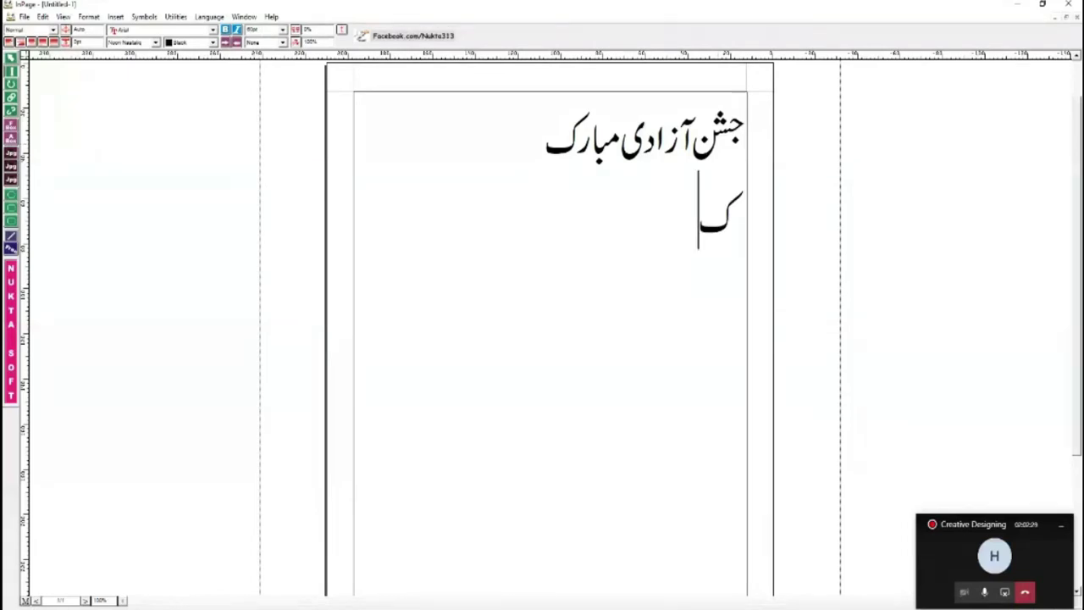
type("ام کا")
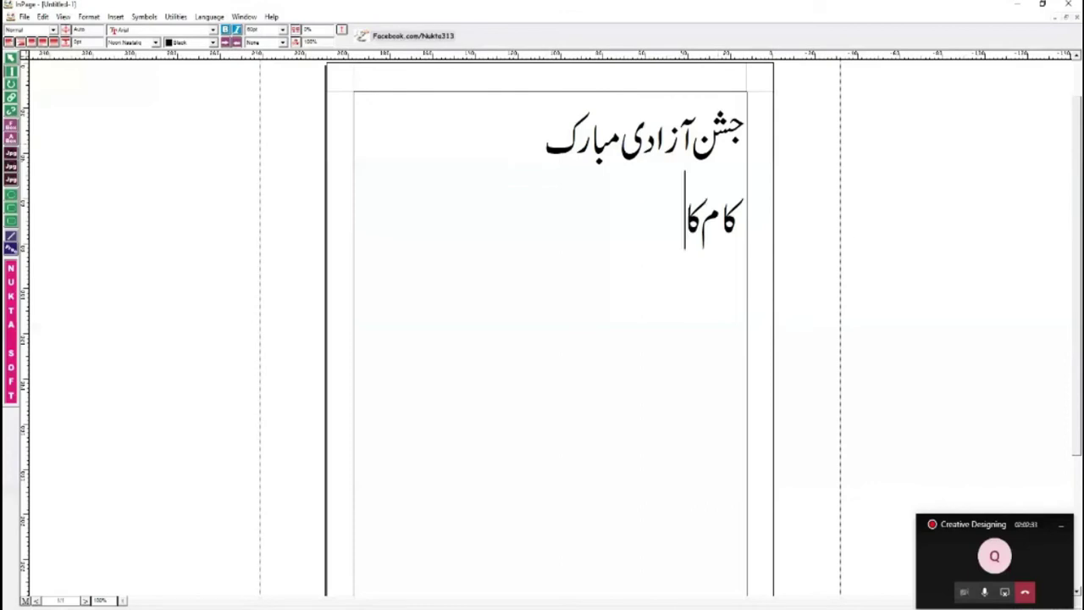
type("م")
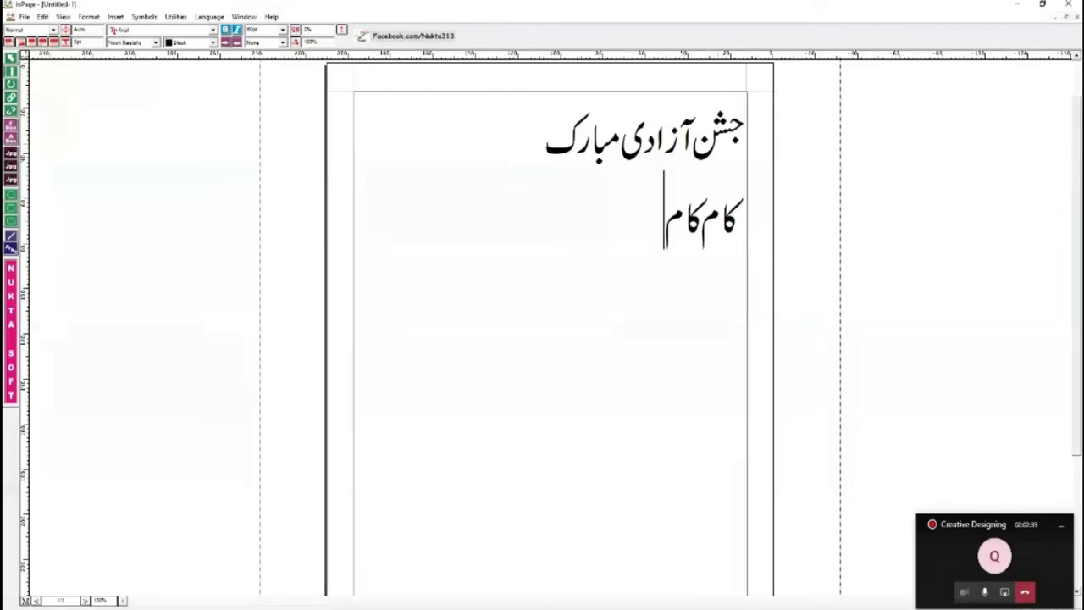
key("BackSpace")
key("BackSpace")
key("BackSpace")
key("BackSpace")
type("،کام")
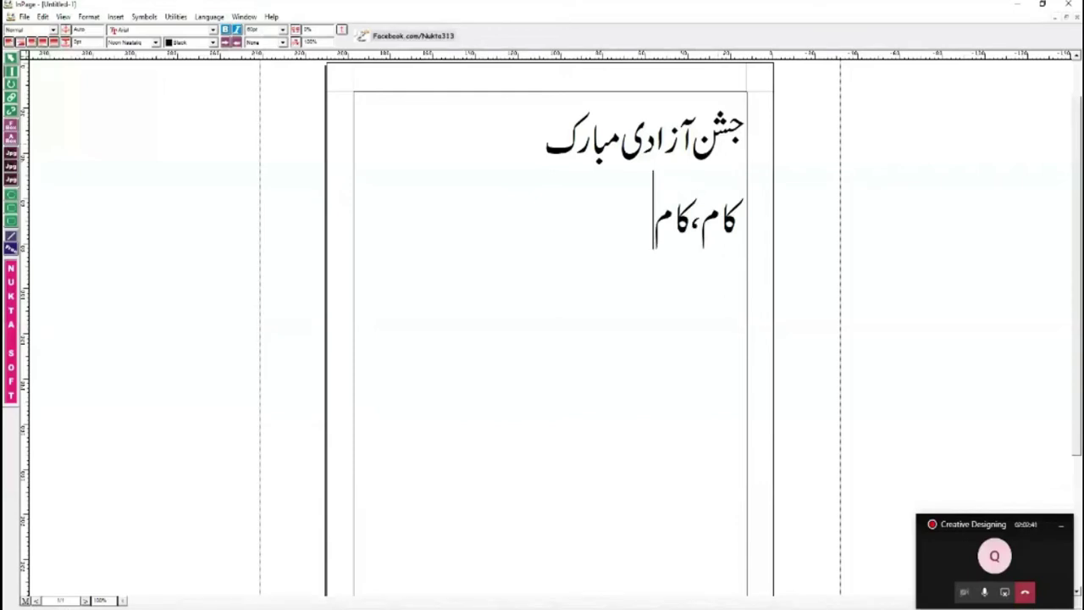
type("،")
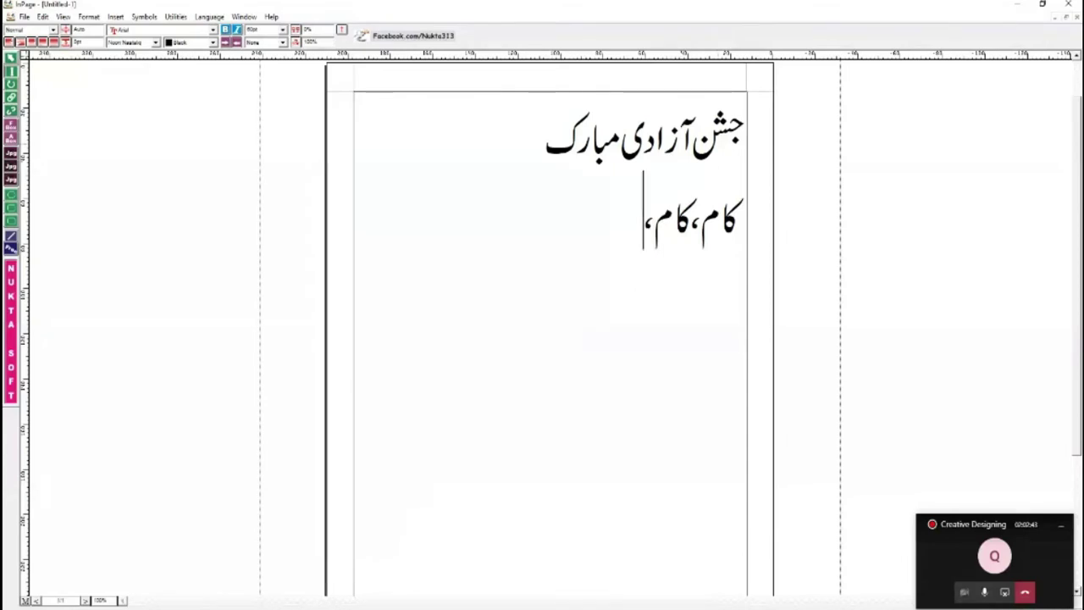
key("BackSpace")
type("ا")
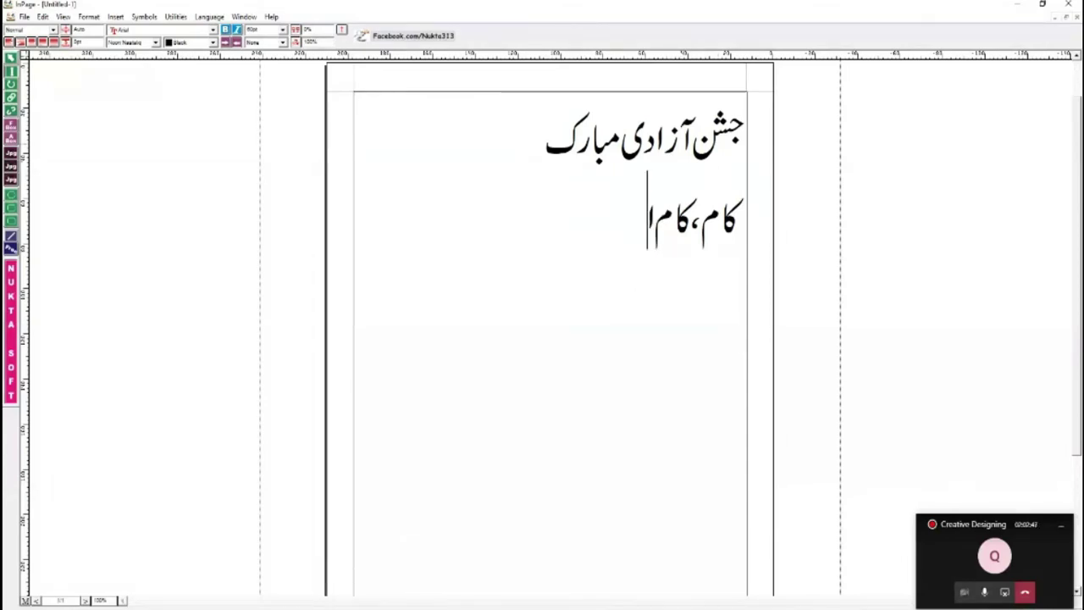
type("وربس")
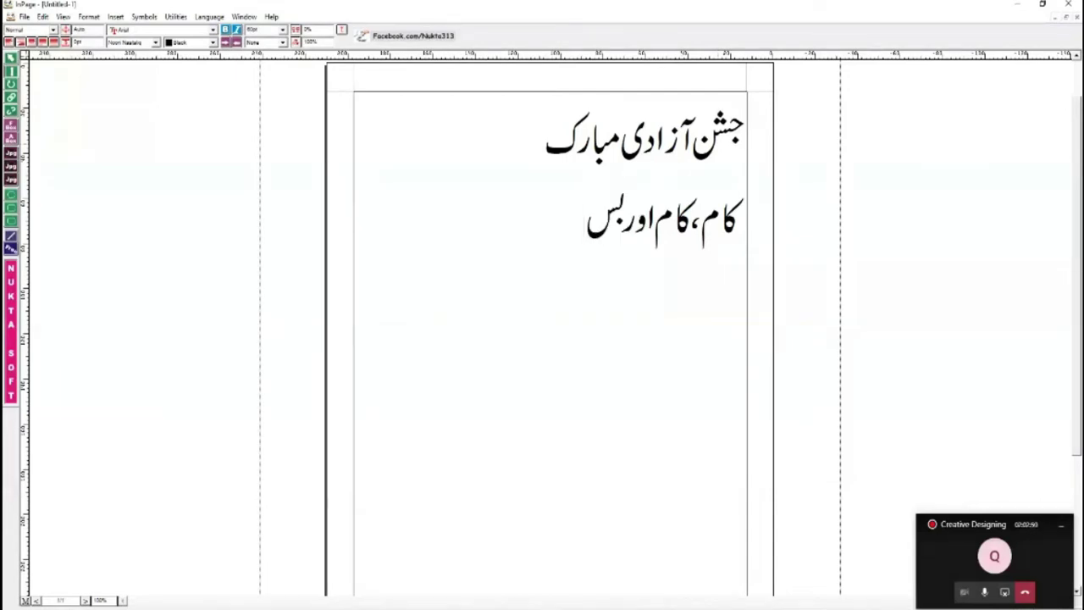
type(" کام")
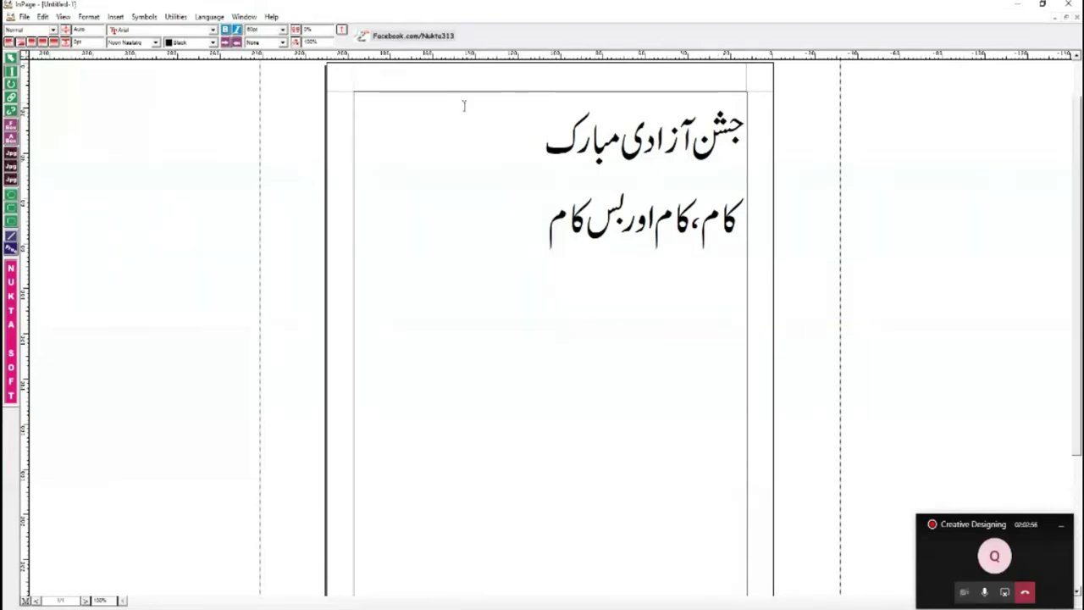
Step: Try to copy the Urdu heading and paste it onto the banner page in CorelDRAW
left_click_drag(463, 105, 745, 140)
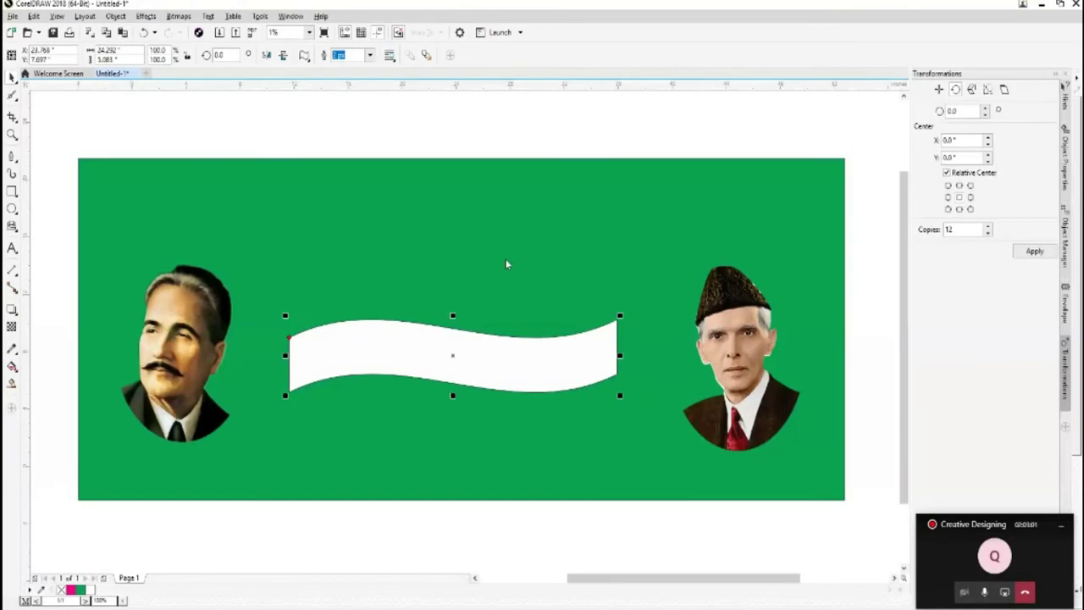
left_click(167, 118)
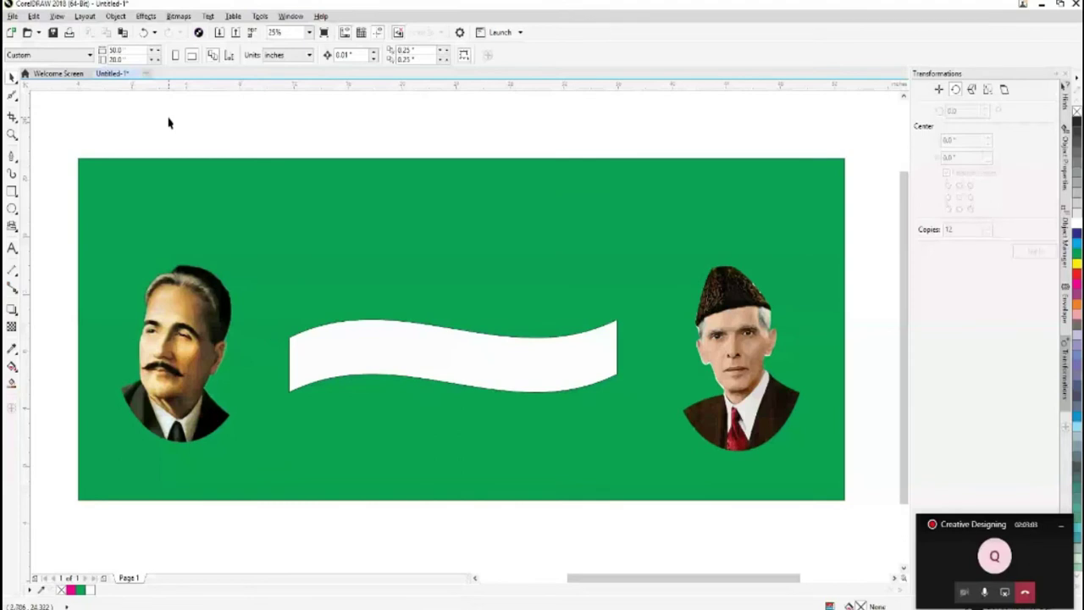
key("ctrl+v")
left_click(589, 342)
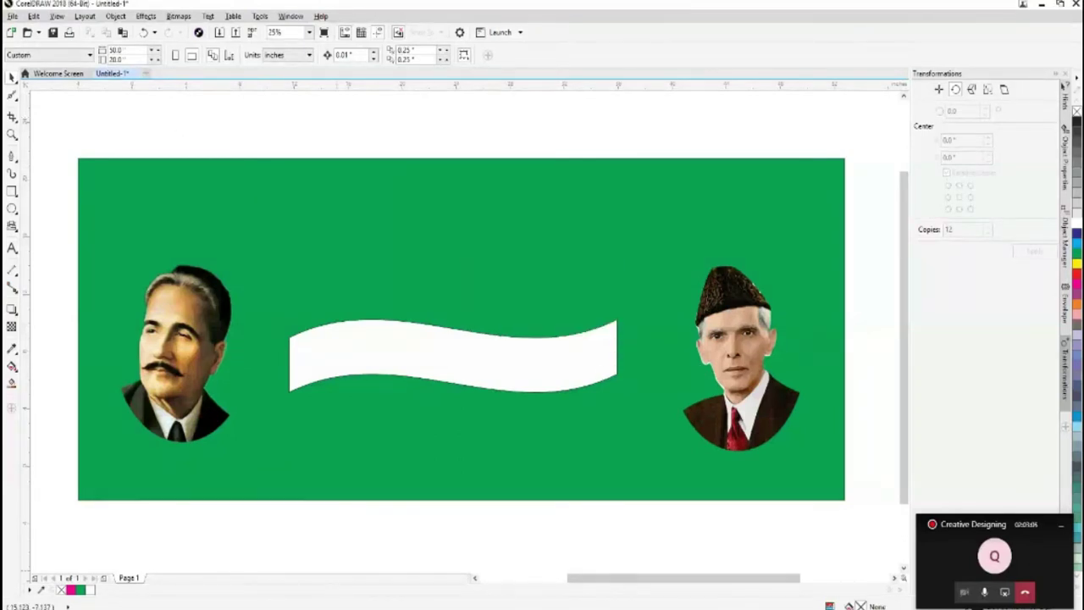
Step: Switch back to InPage and draw an empty rectangle below the two Urdu lines
key("alt+Tab")
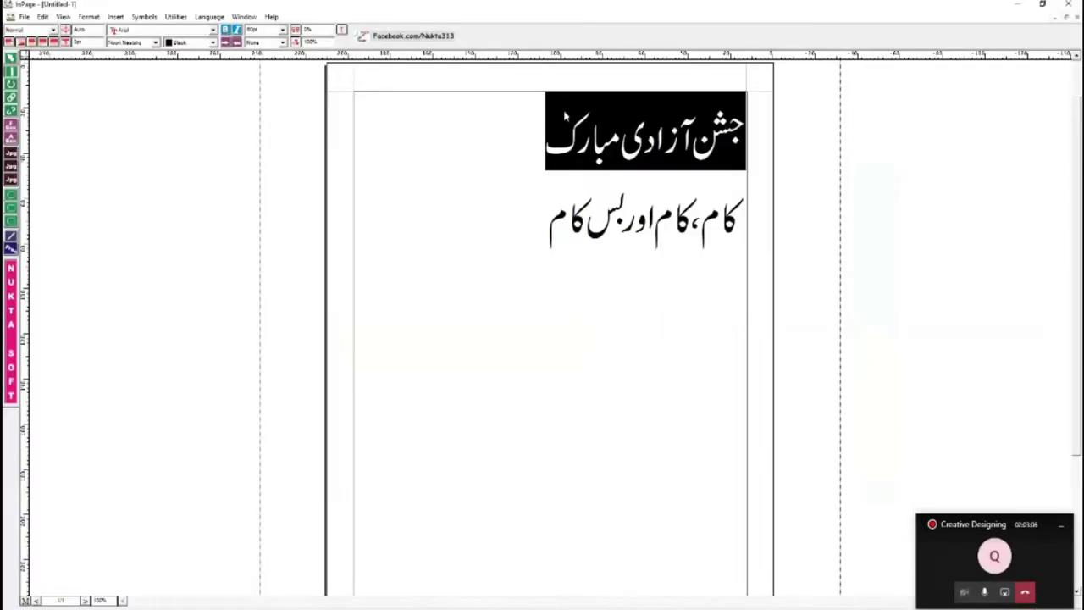
left_click(537, 186)
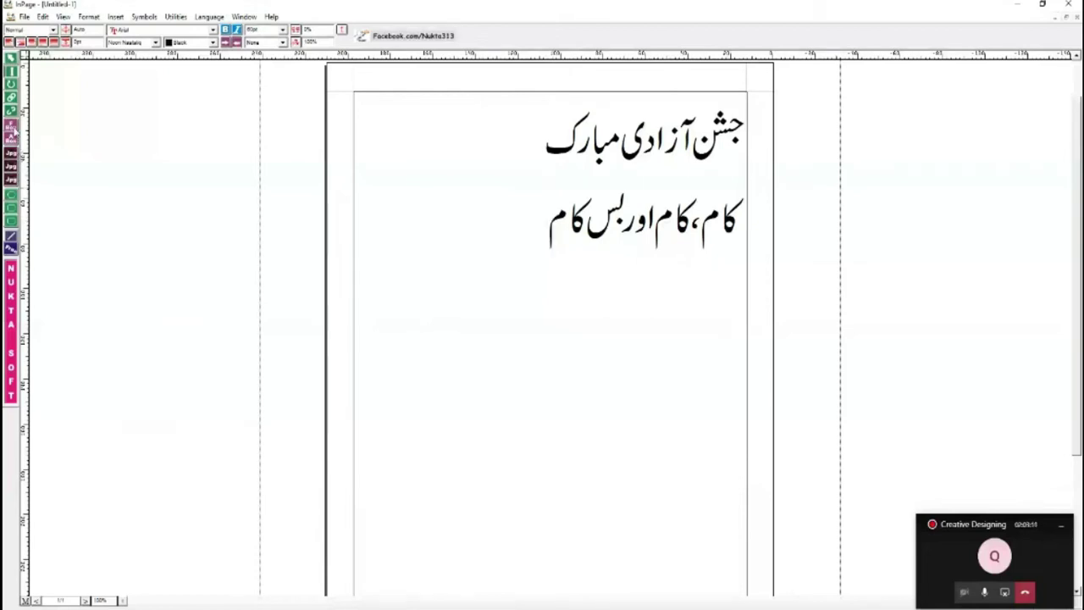
left_click(12, 201)
left_click_drag(414, 330, 701, 469)
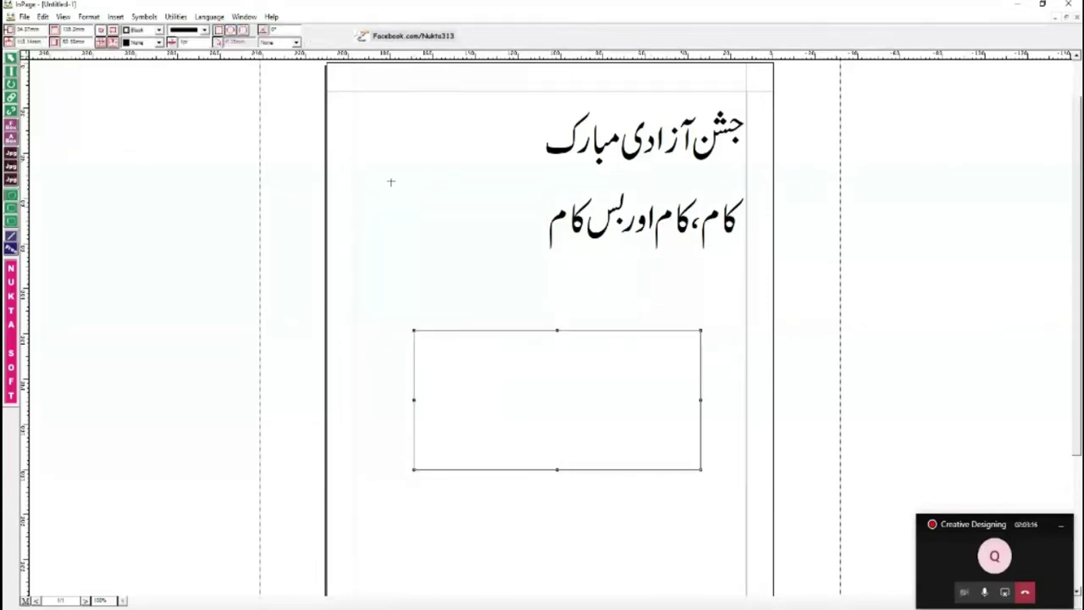
Step: Paste a copy of the Urdu text box, adjust its size, and place it over the empty rectangle
left_click(11, 58)
right_click(638, 371)
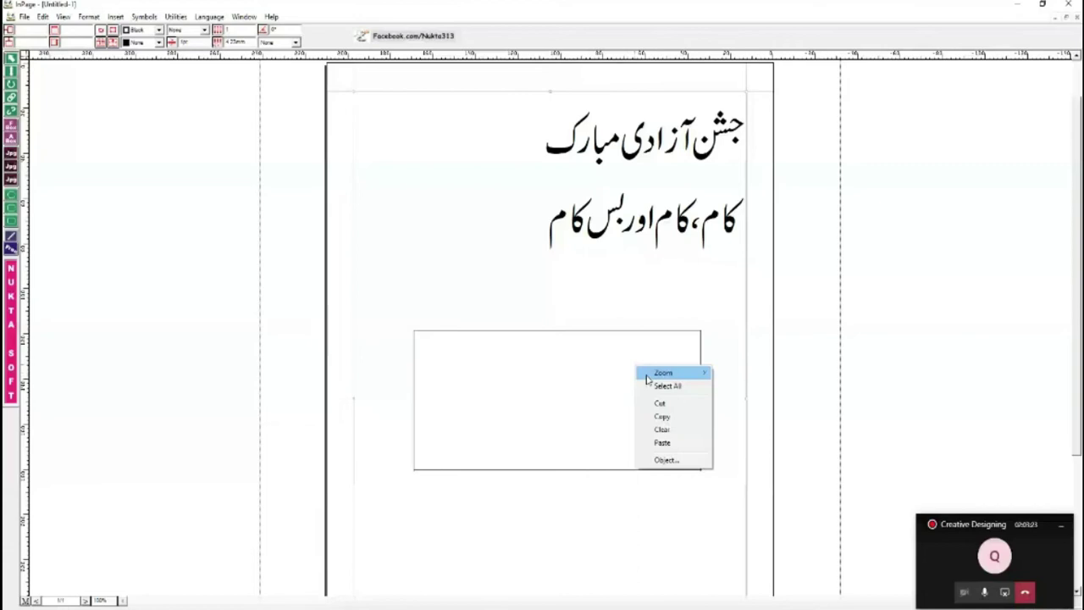
left_click(662, 442)
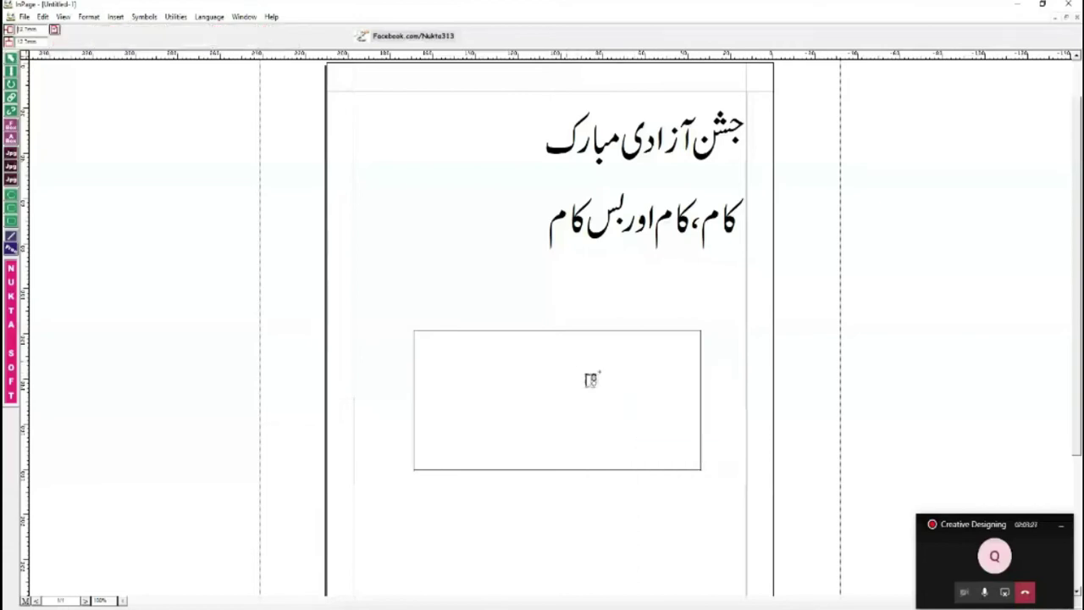
left_click(576, 401)
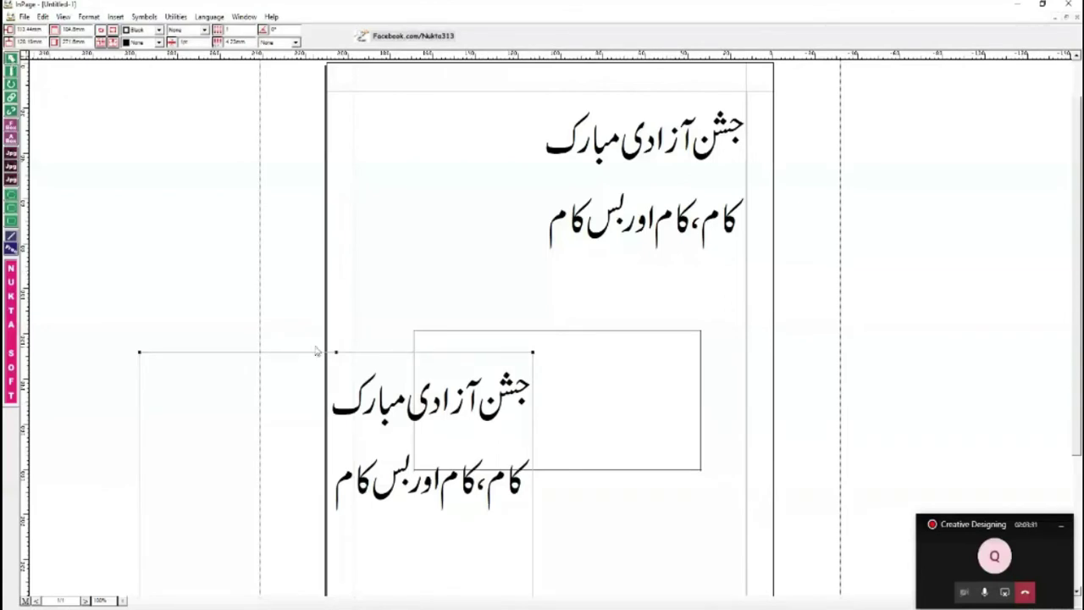
left_click_drag(337, 352, 337, 396)
left_click_drag(387, 464, 619, 288)
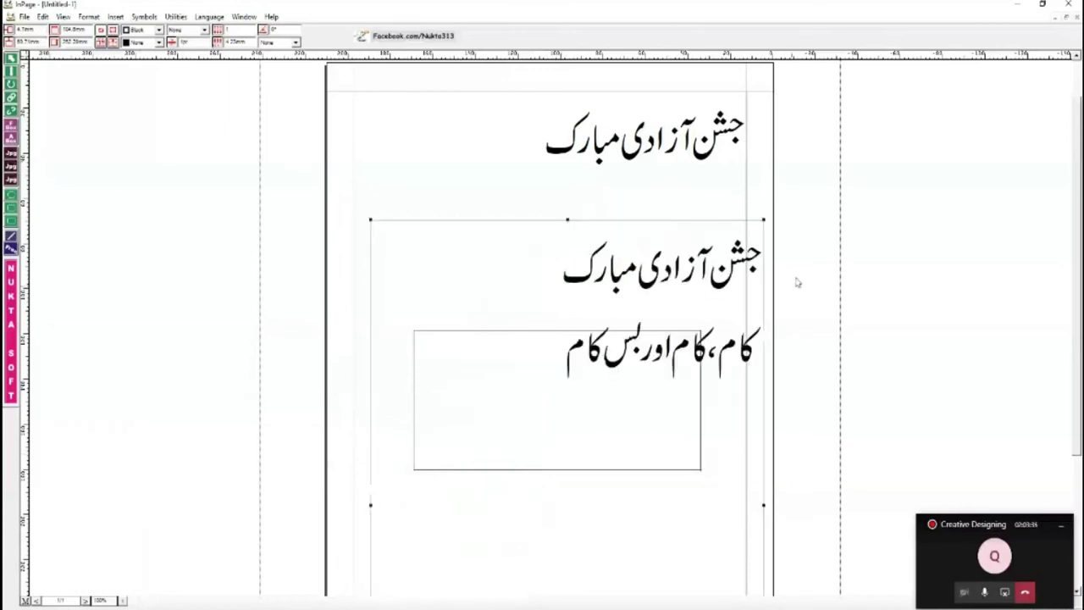
key("ctrl+z")
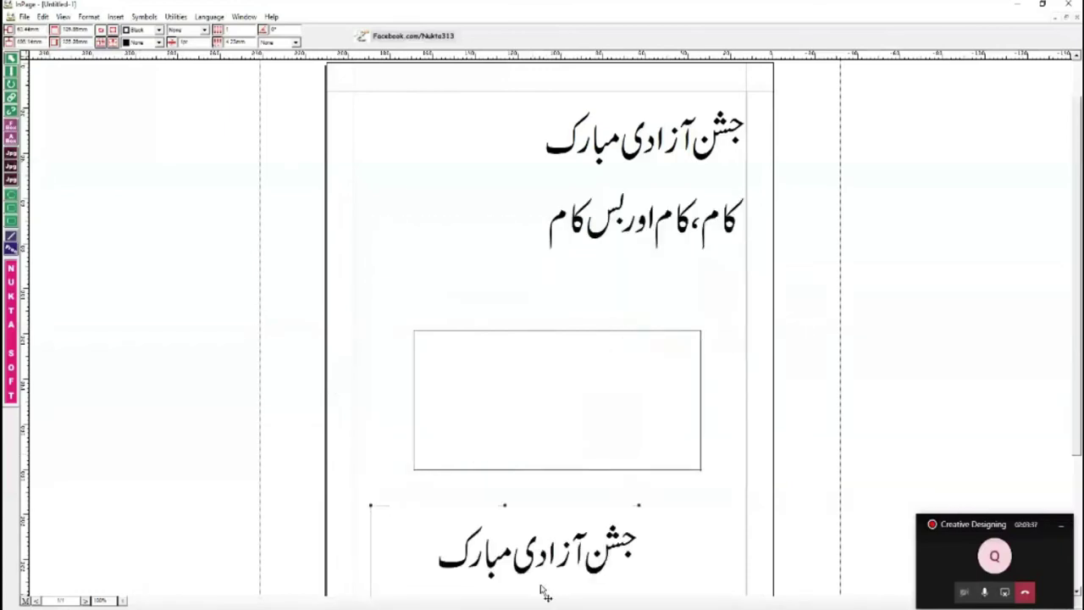
left_click_drag(562, 566, 608, 407)
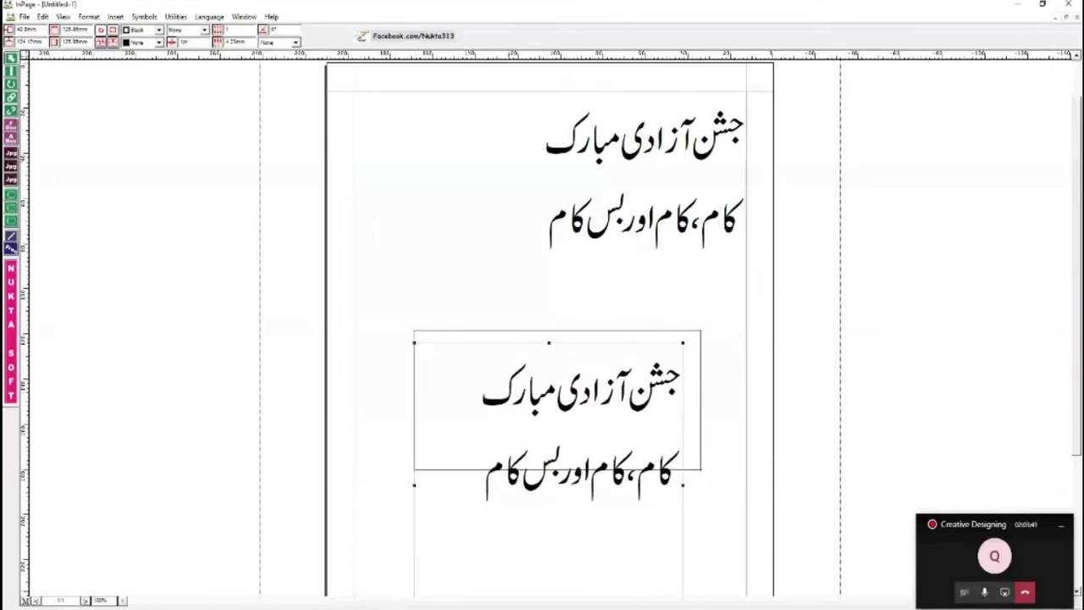
Step: Try pasting the two Urdu lines onto the CorelDRAW page, and delete the pasted group
left_click(263, 609)
key("alt+Tab")
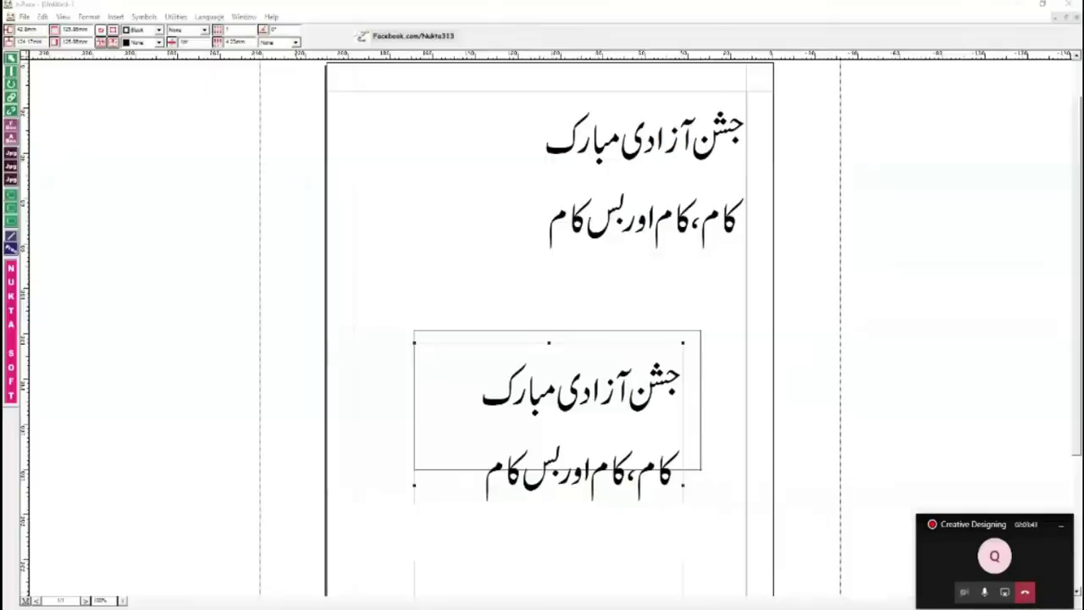
key("alt+Tab")
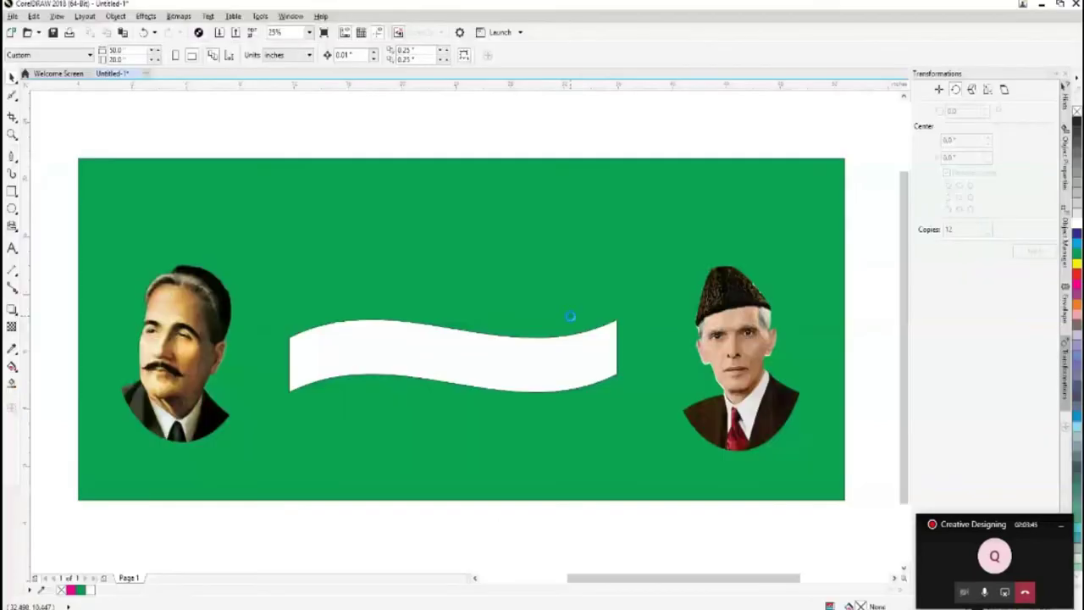
key("ctrl+v")
scroll(570, 316, "down", 4)
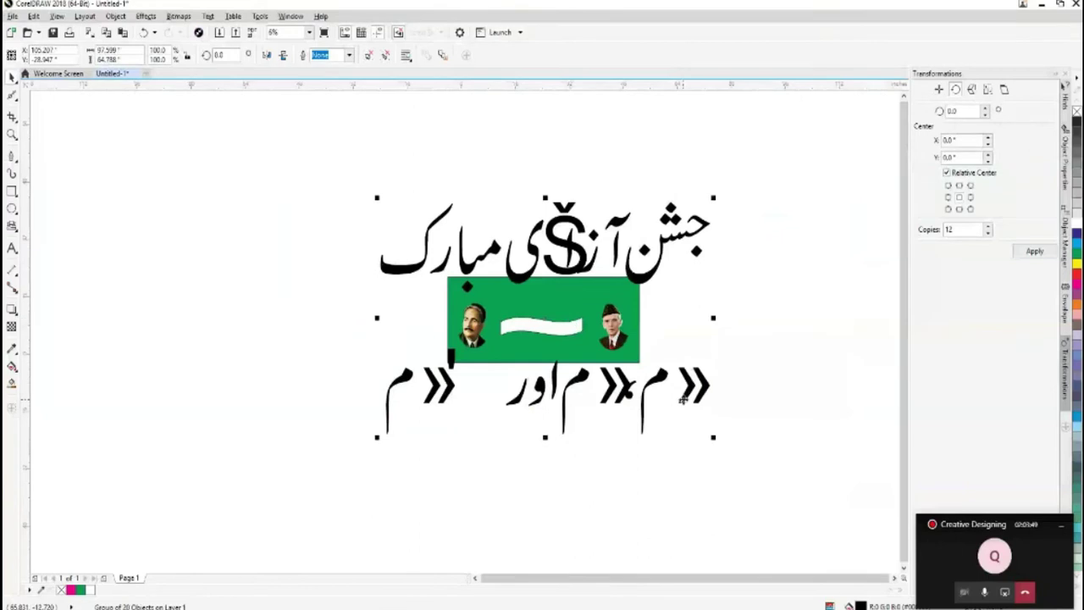
key("Delete")
Step: Return to InPage, start exporting page 1 as a picture, and enter and copy the file name "Quaid Azam"
key("alt+Tab")
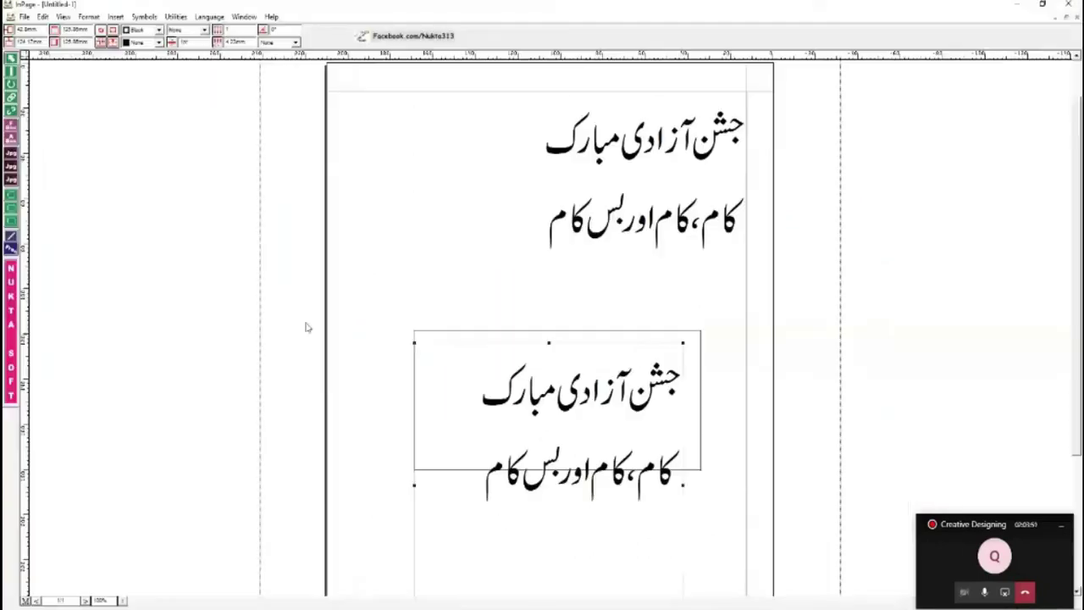
left_click(505, 296)
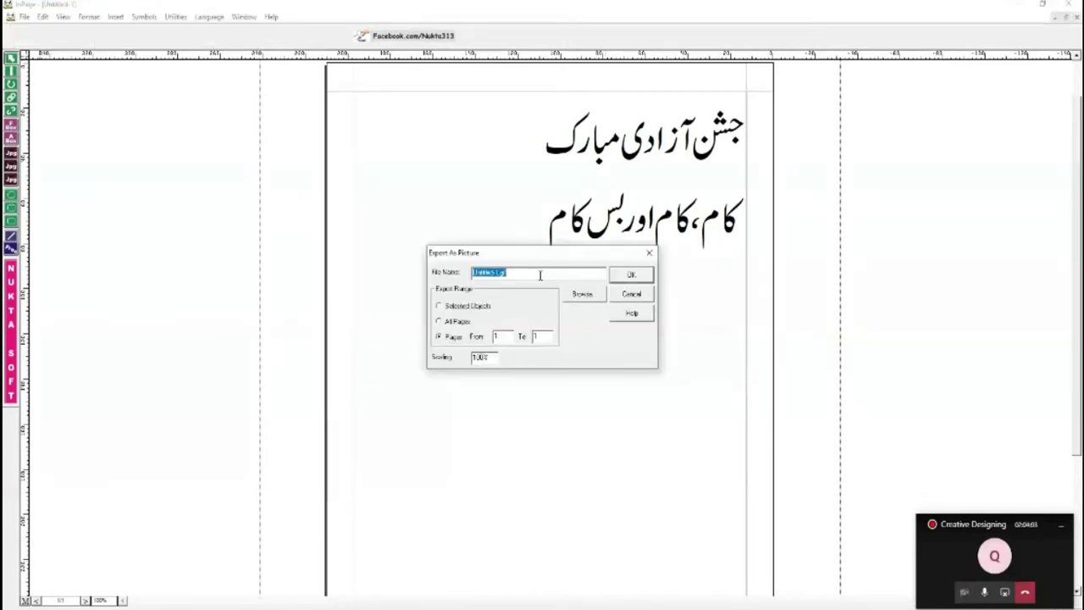
type("0uaide")
key("BackSpace")
type("Azam")
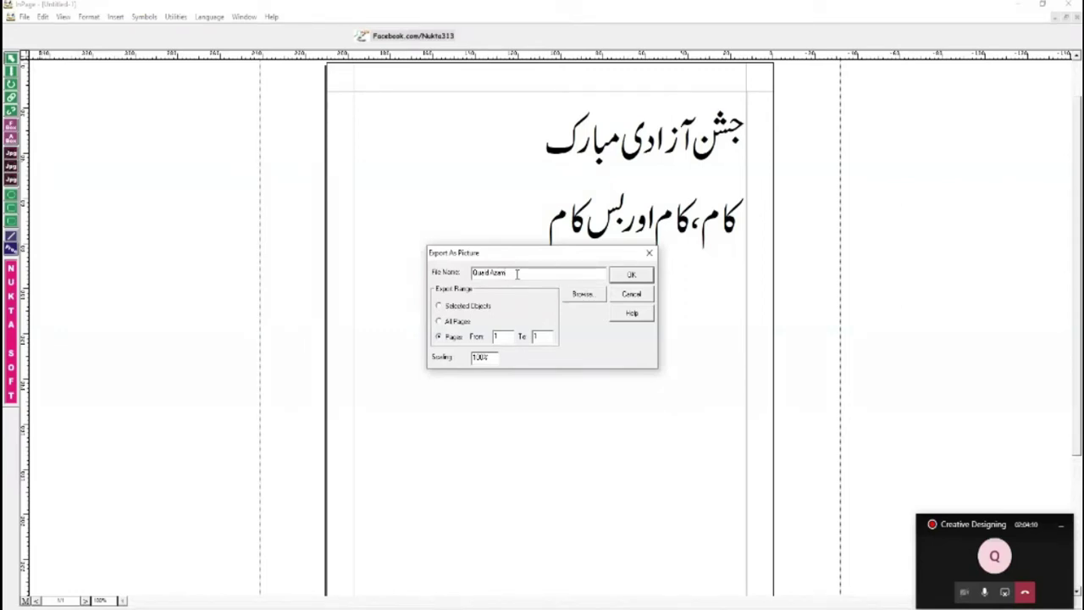
key("ctrl+a")
key("ctrl+c")
Step: Export the page to New Volume (D:) as an Encapsulated PostScript file named "Quaid Azam"
left_click(581, 294)
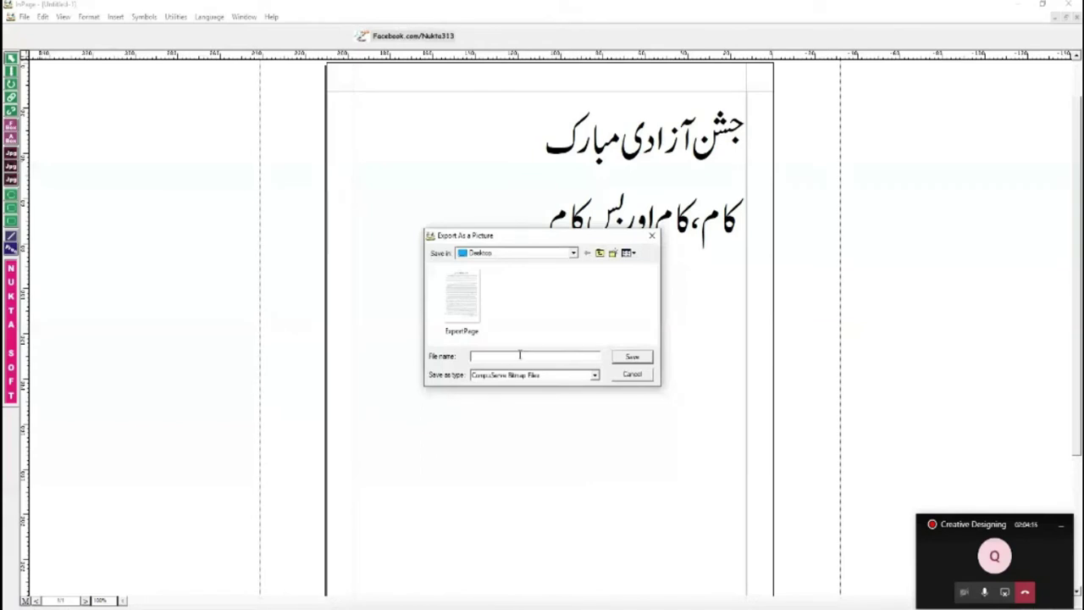
key("ctrl+v")
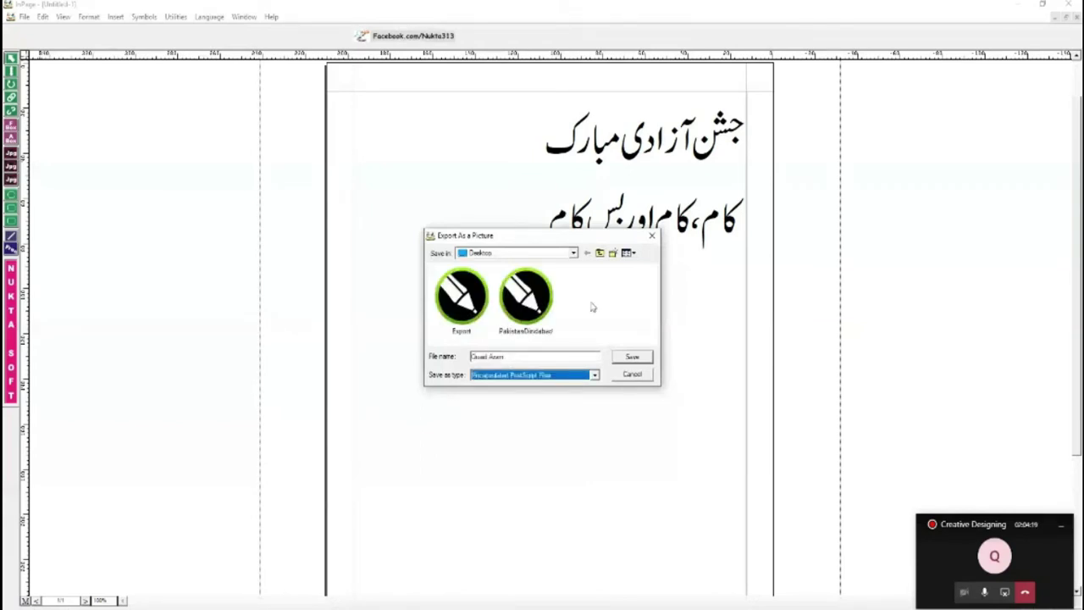
left_click(600, 253)
scroll(533, 336, "down", 2)
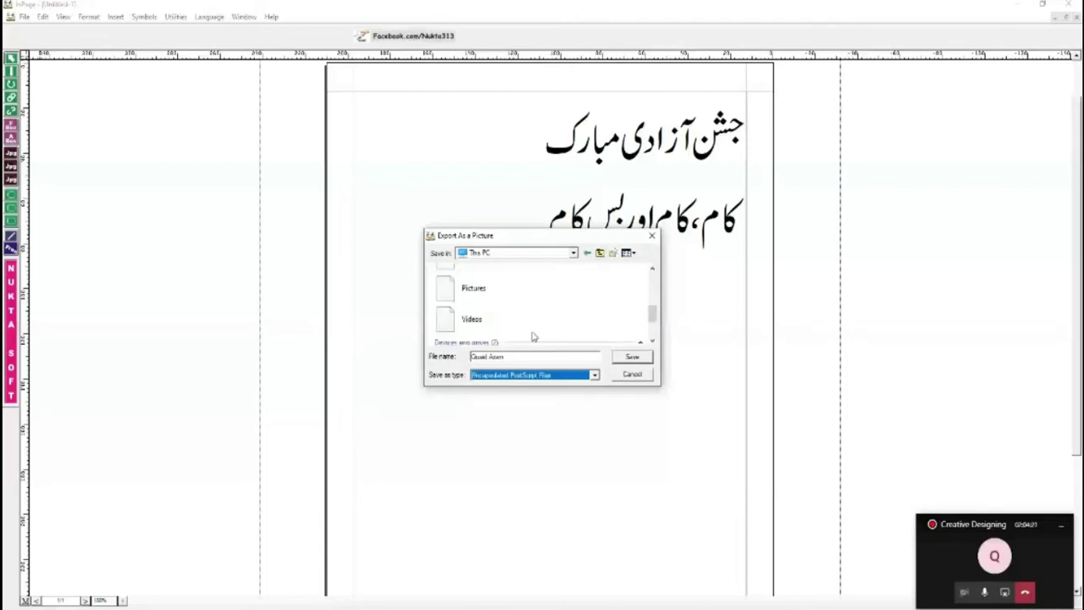
scroll(533, 337, "down", 2)
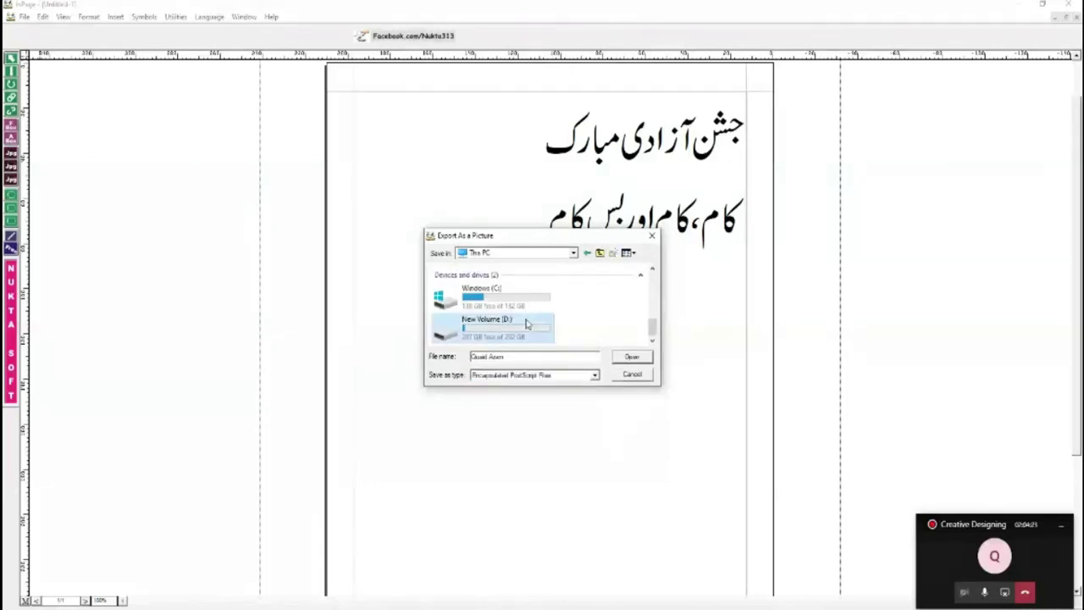
double_click(528, 316)
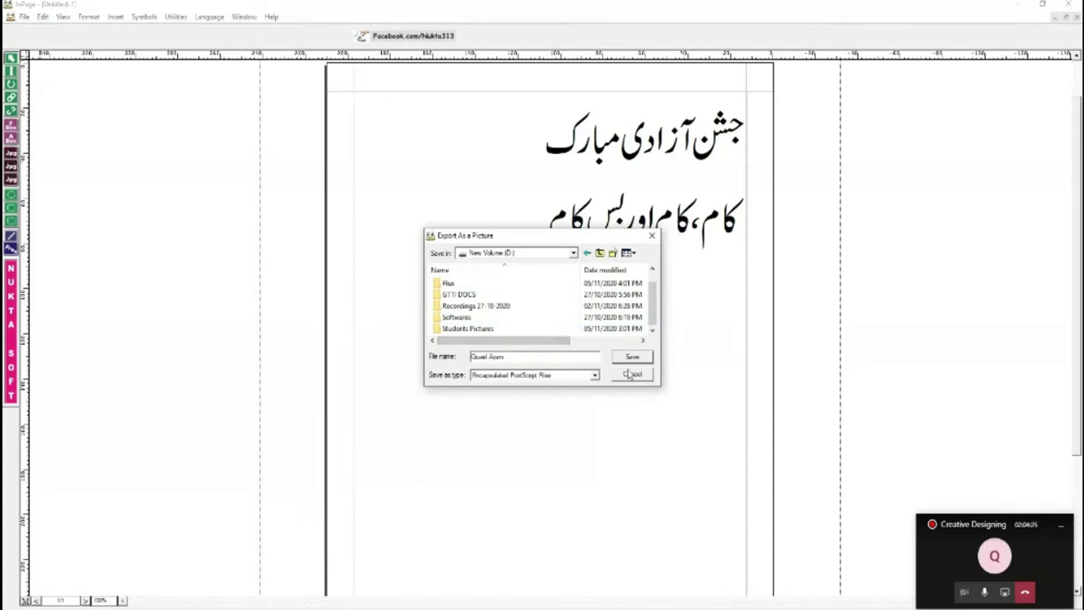
left_click(594, 375)
left_click(597, 378)
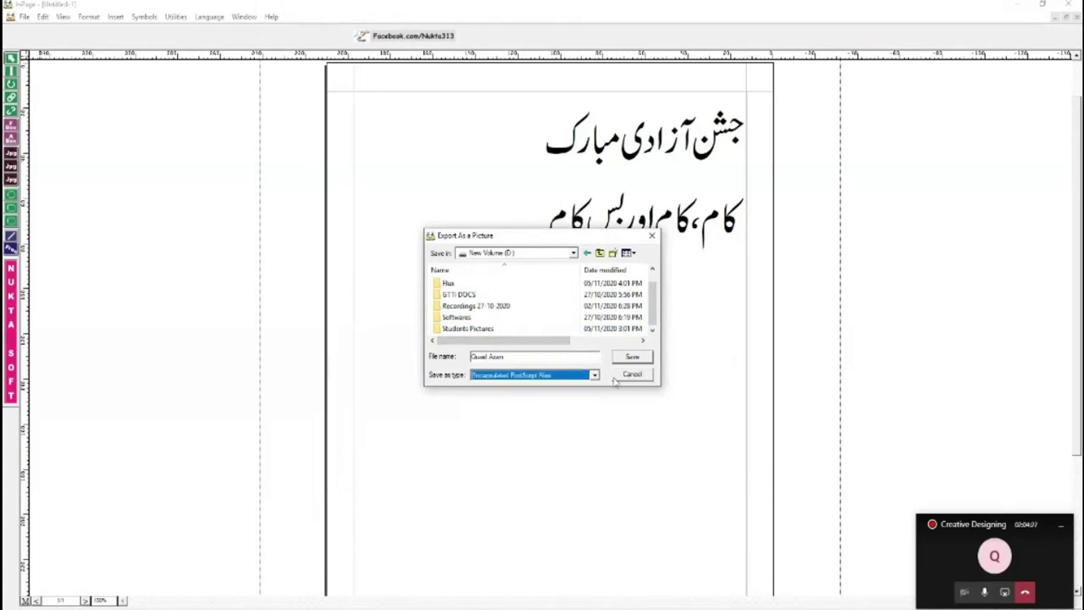
left_click(632, 356)
left_click(633, 273)
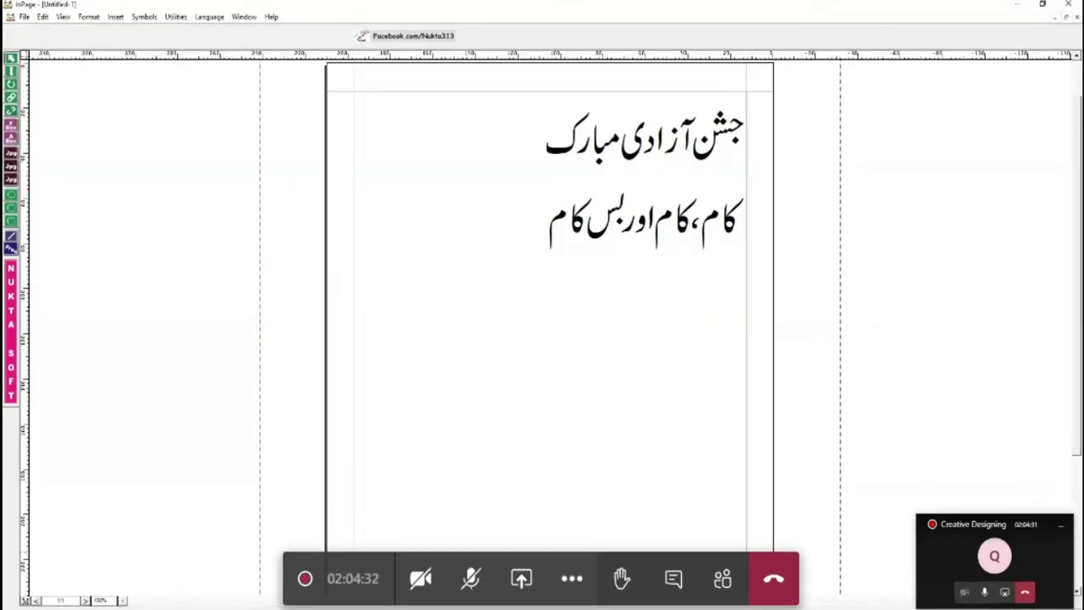
Step: Switch to CorelDRAW and import the "Quaid Azam" EPS file from New Volume (D:)
key("alt+Tab")
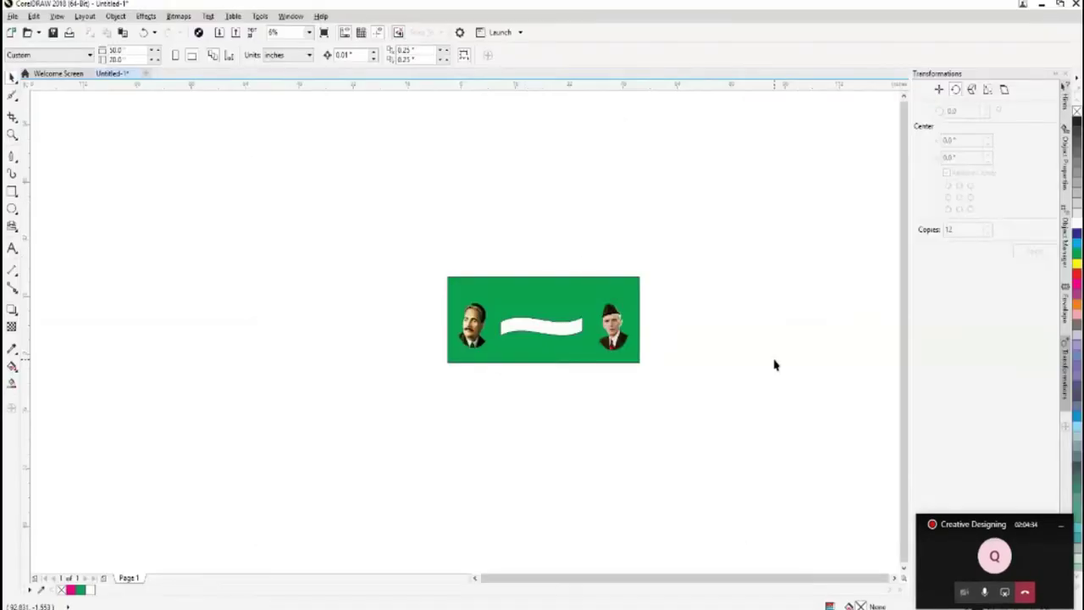
scroll(774, 365, "up", 1)
left_click(474, 577)
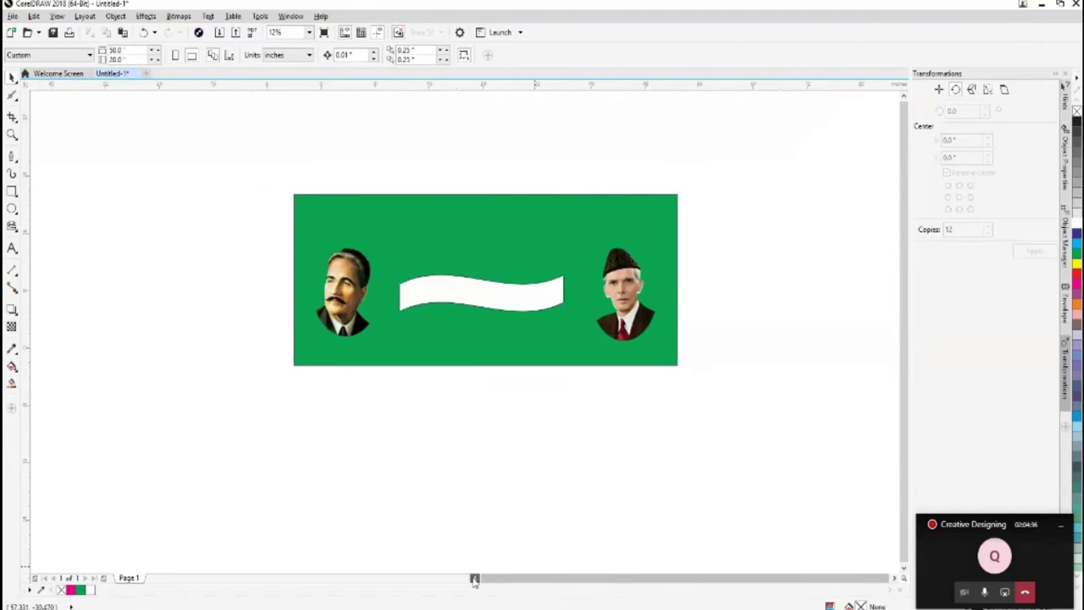
scroll(662, 450, "up", 1)
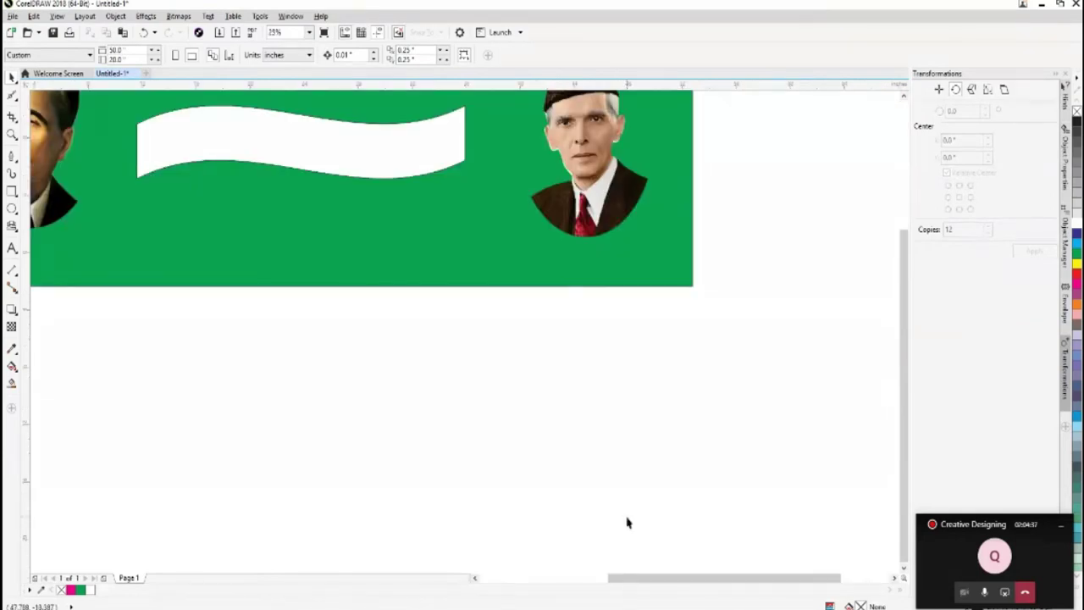
scroll(626, 522, "left", 3)
left_click_drag(902, 343, 902, 297)
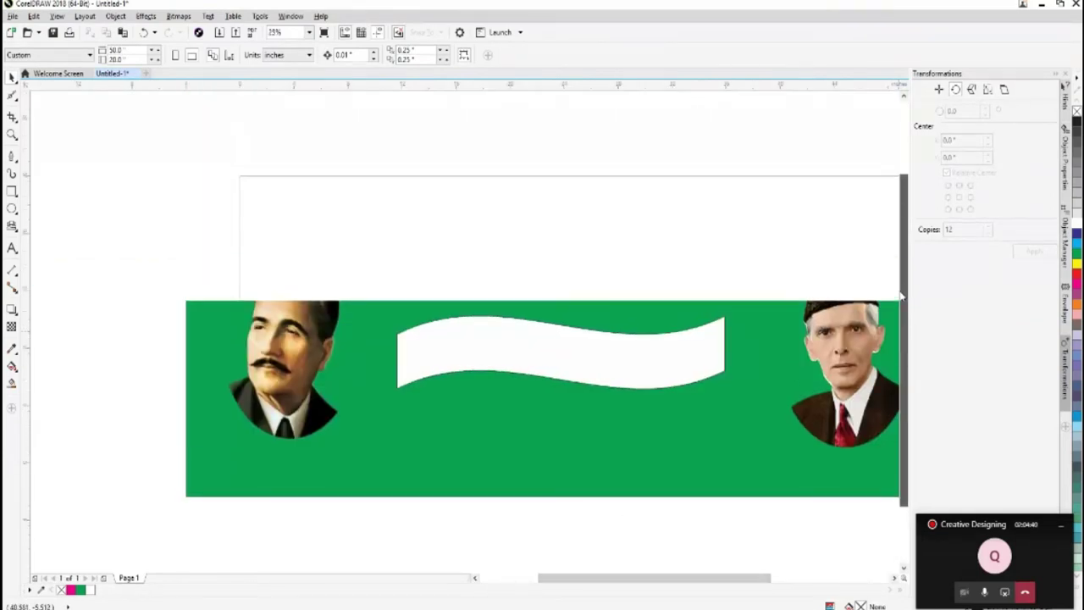
left_click_drag(754, 578, 797, 581)
left_click(12, 16)
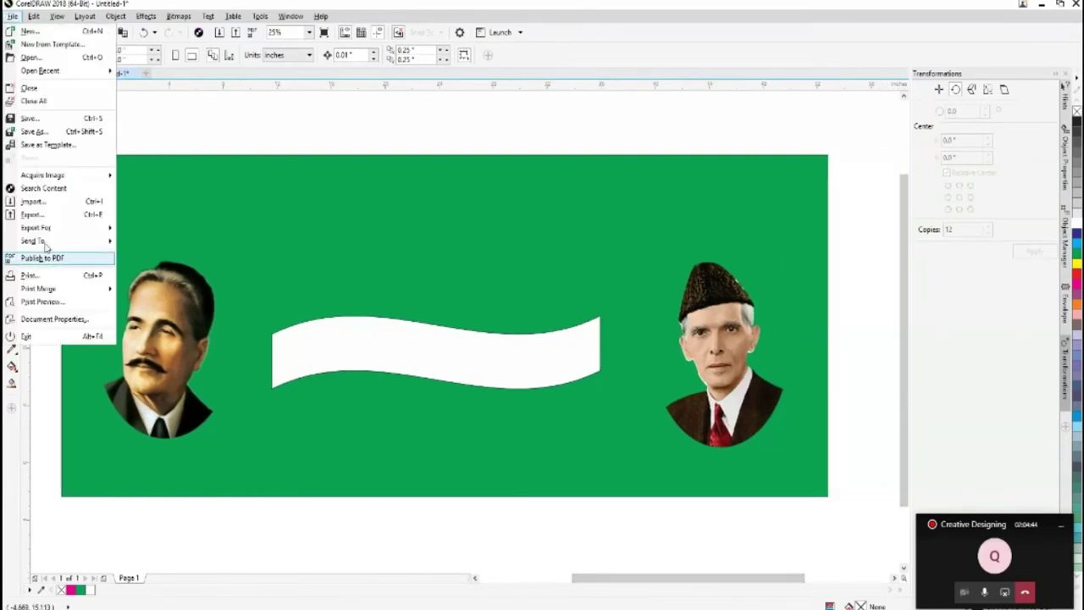
left_click(54, 203)
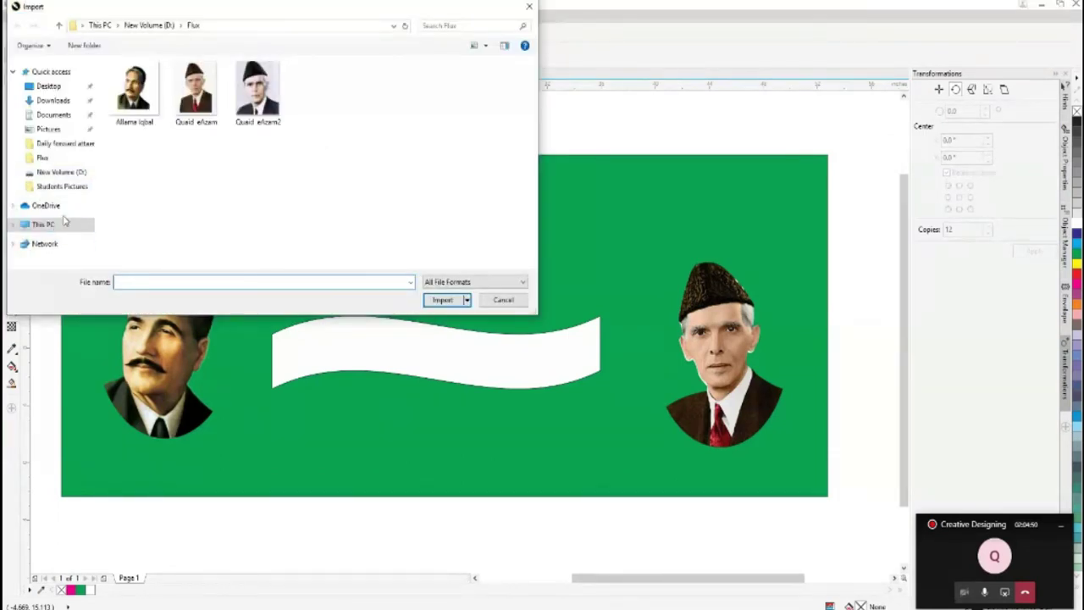
left_click(59, 225)
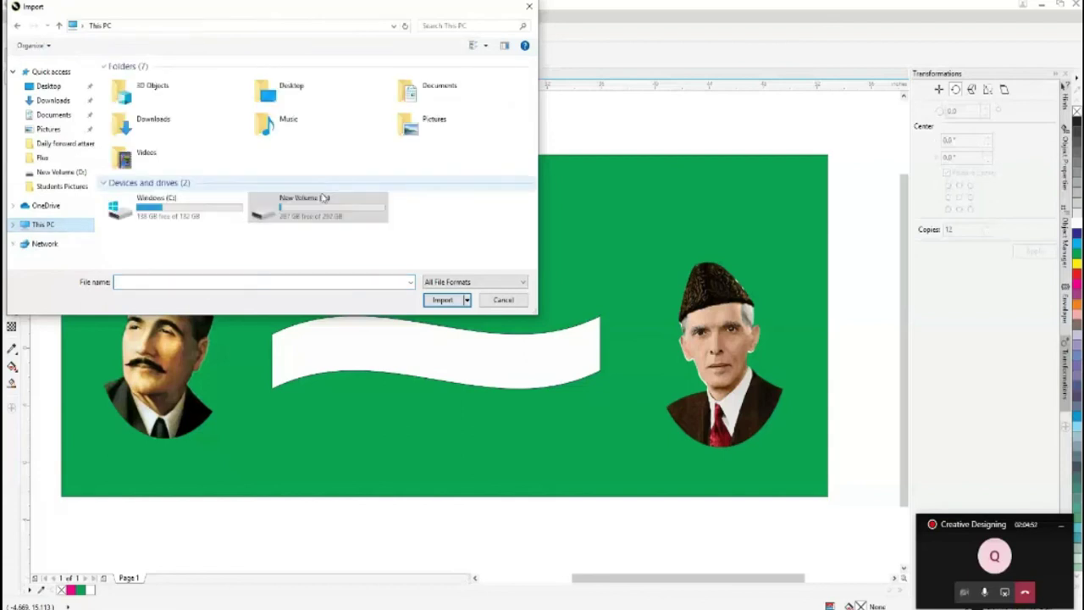
double_click(318, 212)
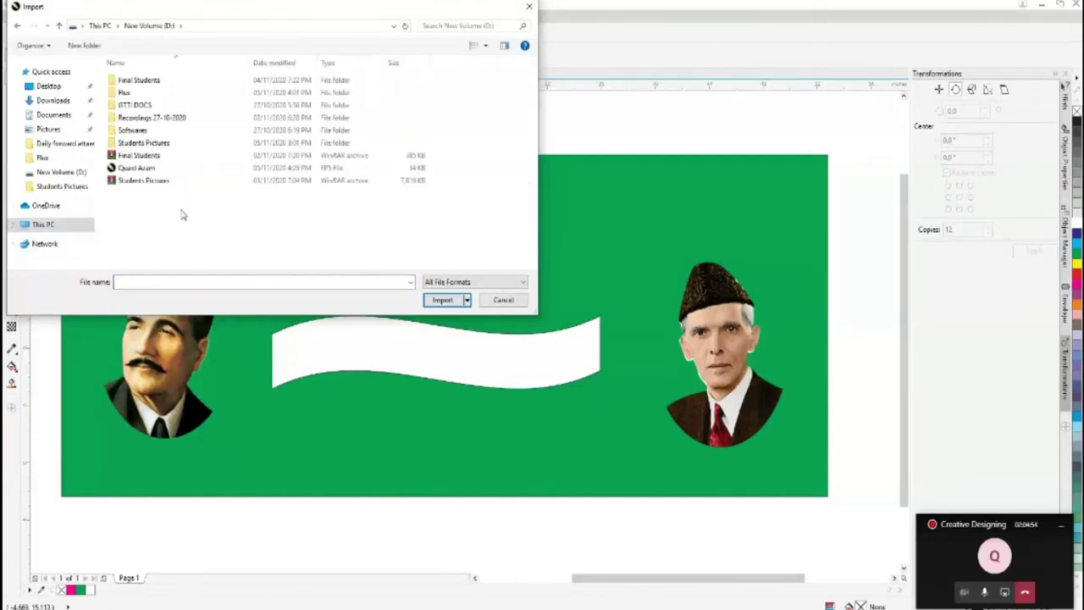
left_click(139, 167)
left_click(442, 299)
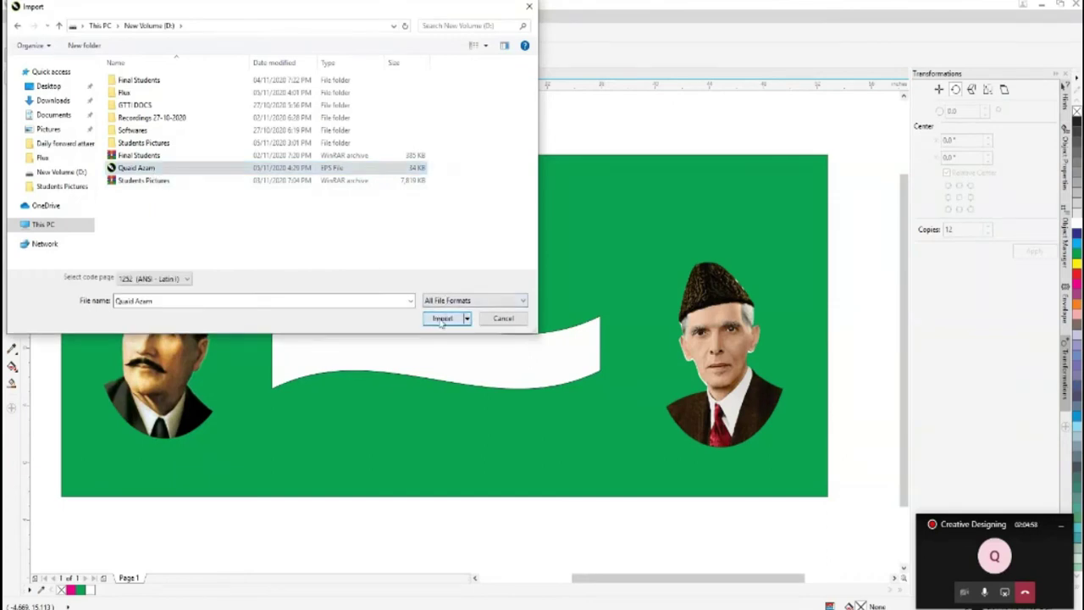
Step: Place the imported Urdu text at about 20.9 by 11.9 inches and move it off the banner into the empty space above
left_click(507, 379)
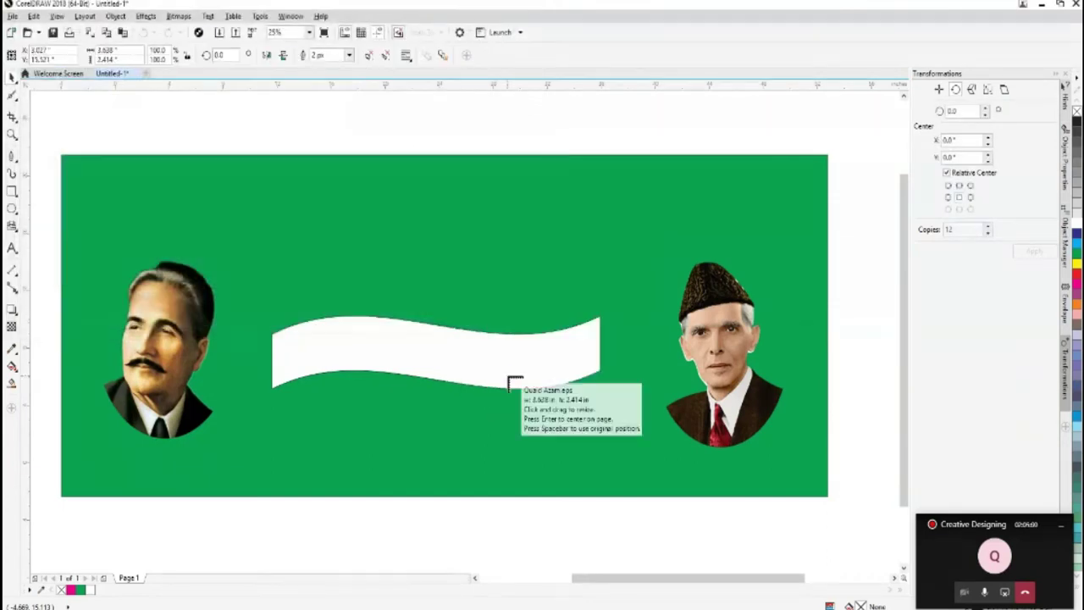
left_click_drag(280, 215, 566, 433)
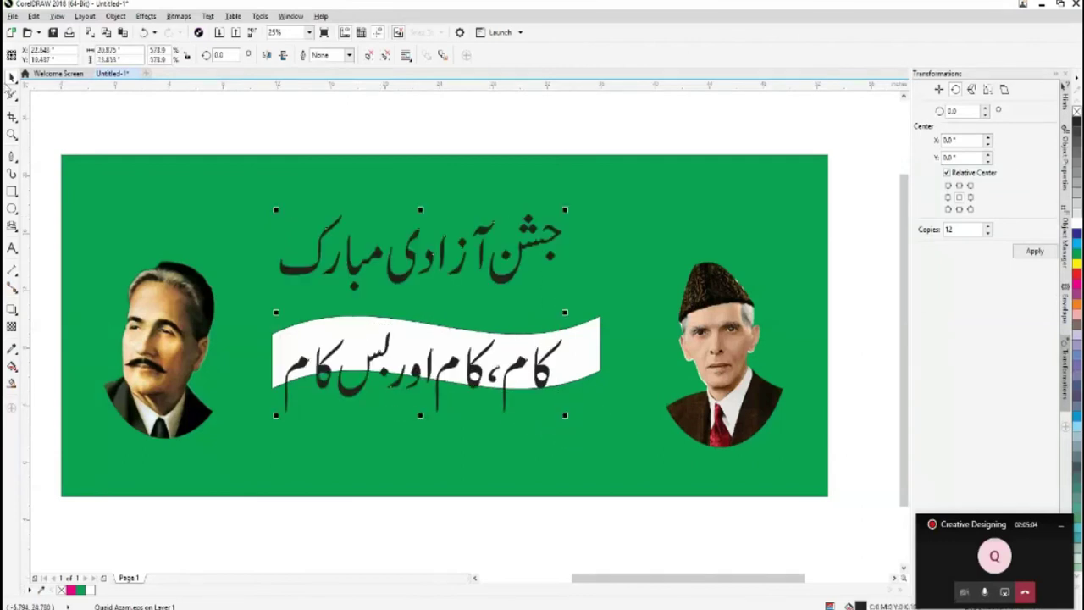
left_click_drag(406, 281, 420, 194)
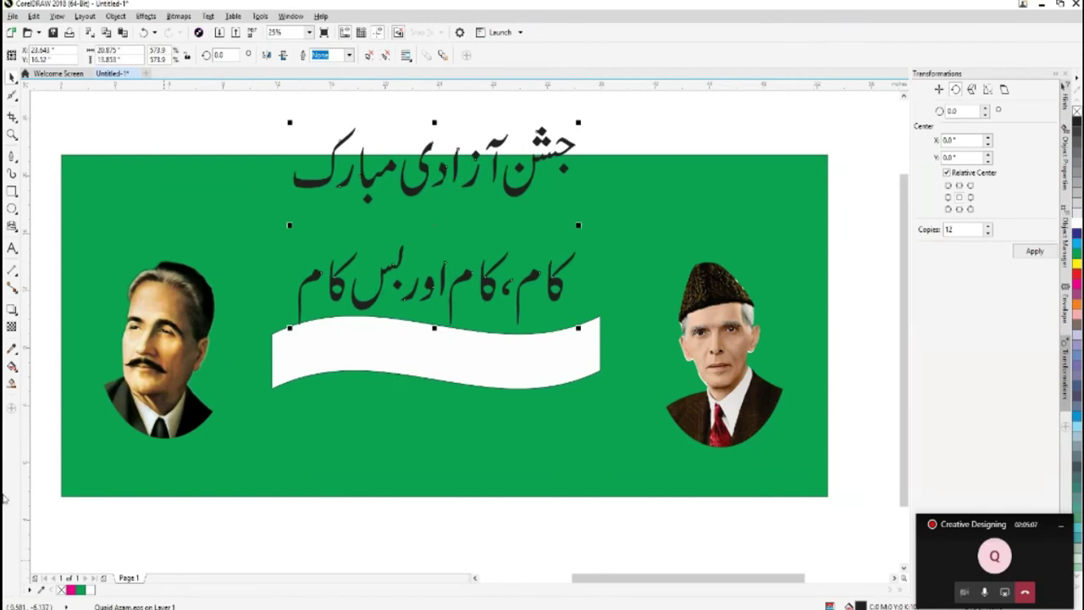
left_click_drag(904, 361, 903, 279)
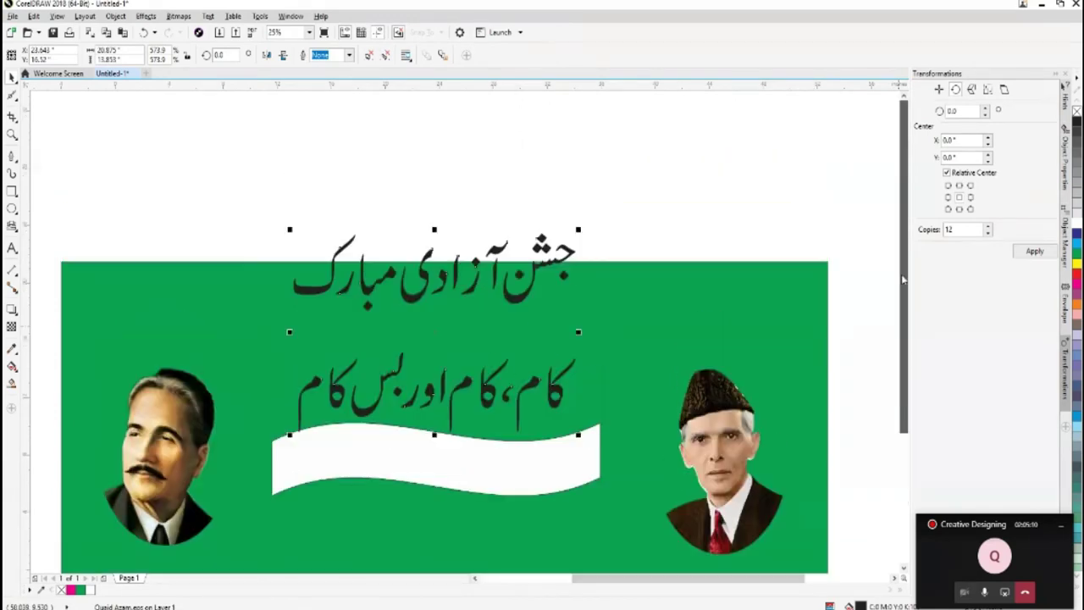
left_click_drag(520, 297, 506, 137)
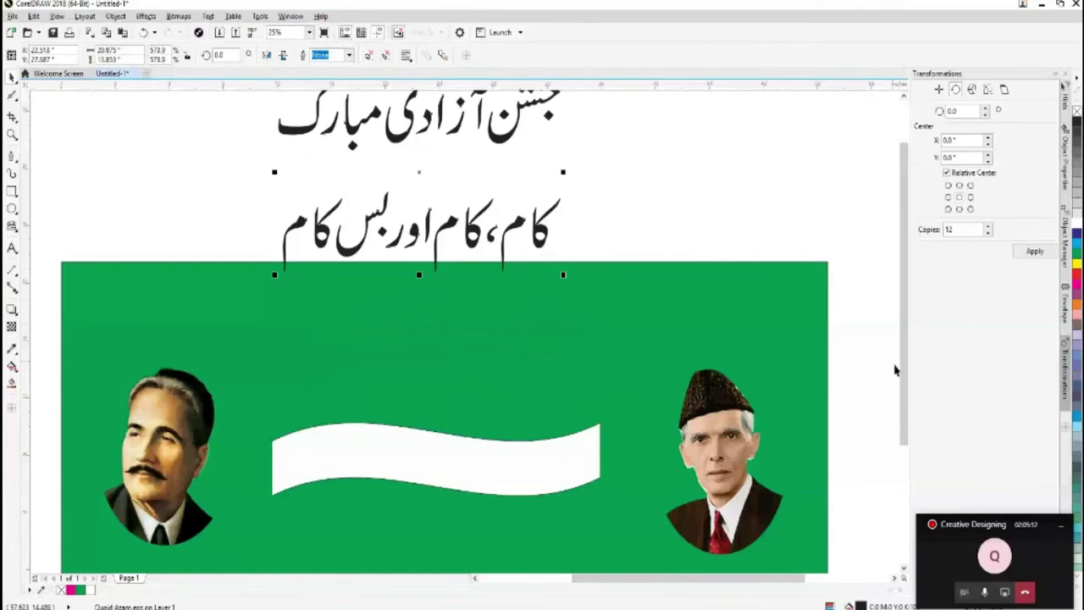
left_click(904, 98)
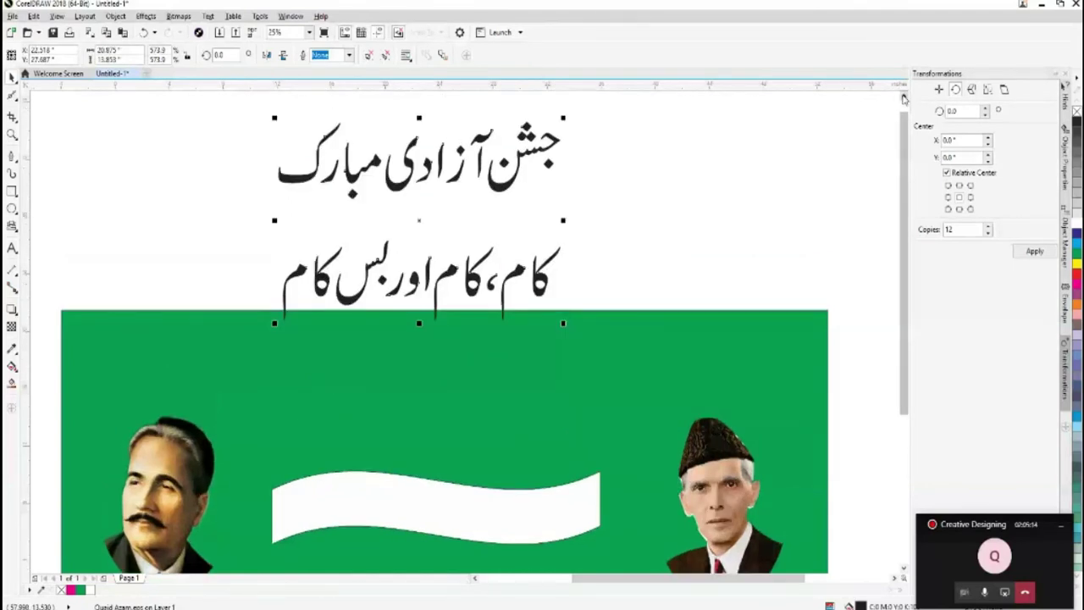
left_click(903, 98)
Step: Ungroup the imported Urdu text and regroup each of its two lines as a separate object
right_click(492, 235)
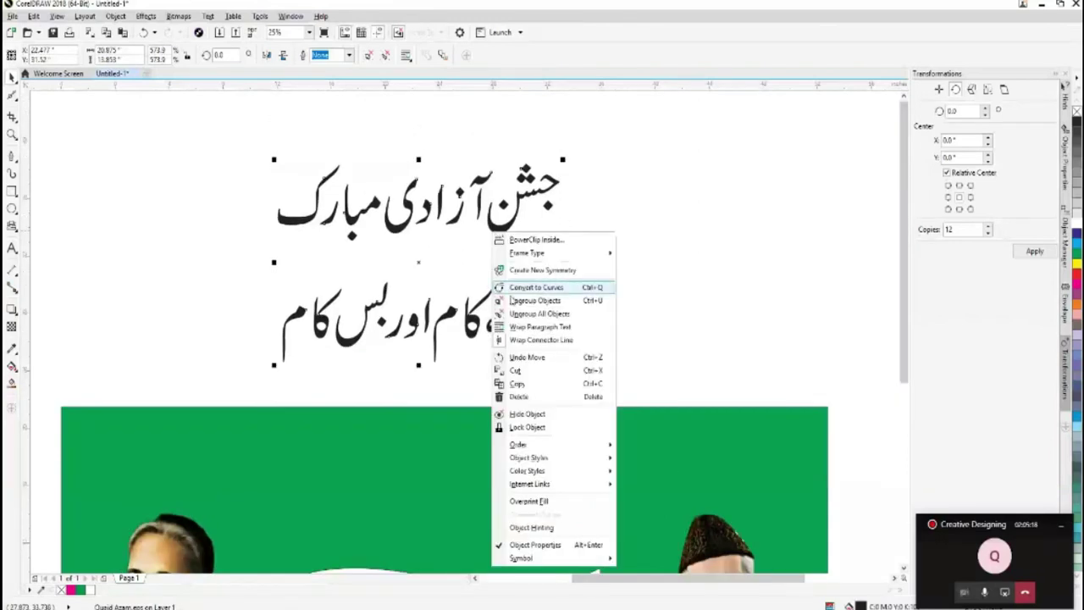
left_click(510, 301)
left_click_drag(209, 122, 640, 252)
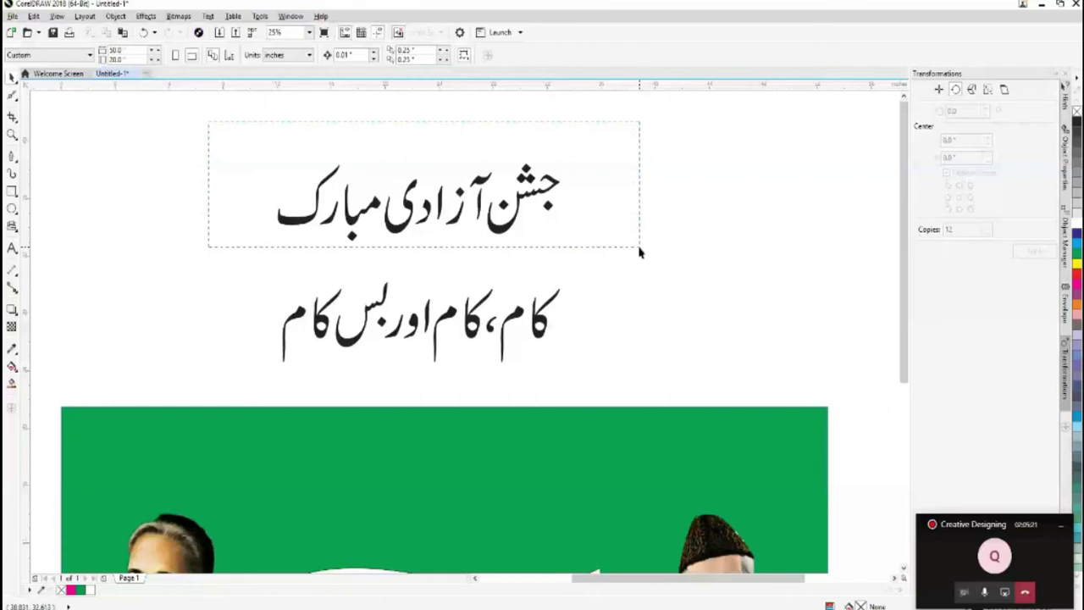
left_click_drag(212, 242, 624, 398)
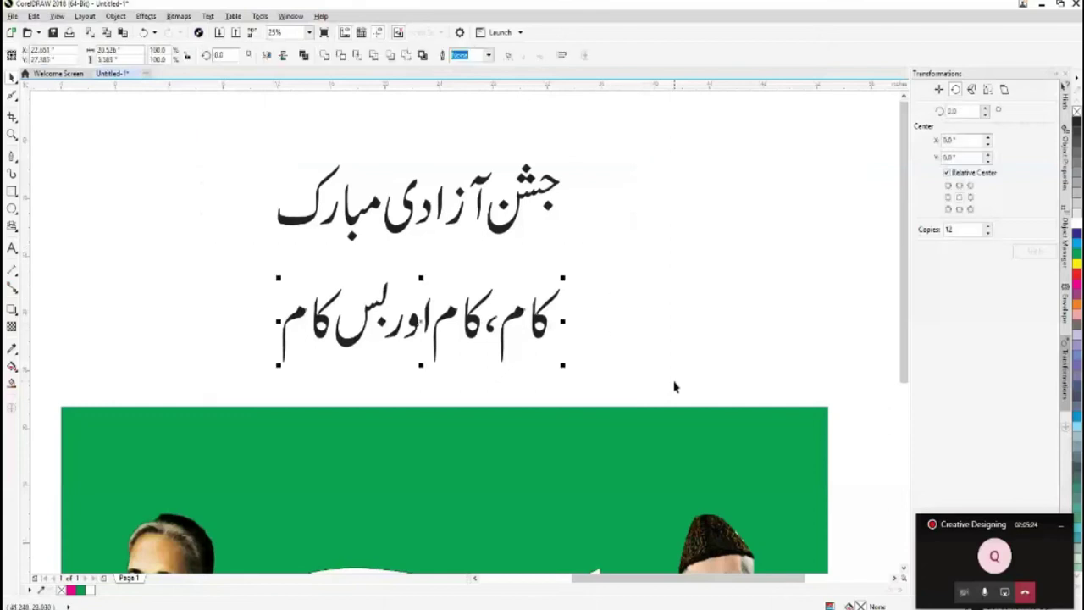
key("ctrl+g")
left_click(670, 353)
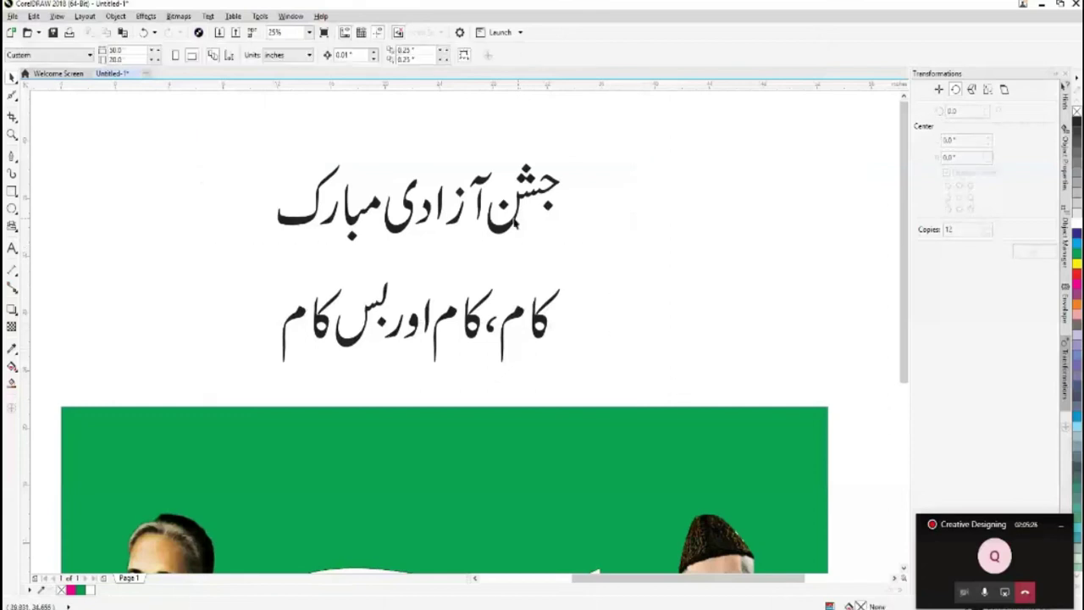
Step: Move the two Urdu lines onto the green banner, the headline above the white wavy shape and the second line below it
left_click_drag(514, 222, 522, 507)
left_click_drag(901, 396, 899, 415)
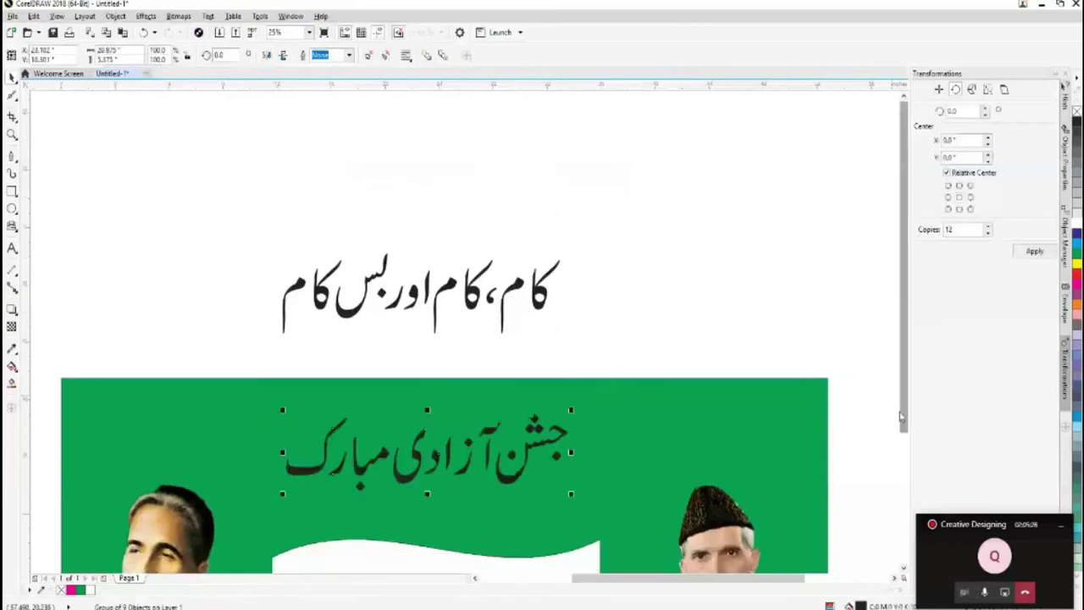
scroll(899, 412, "down", 3)
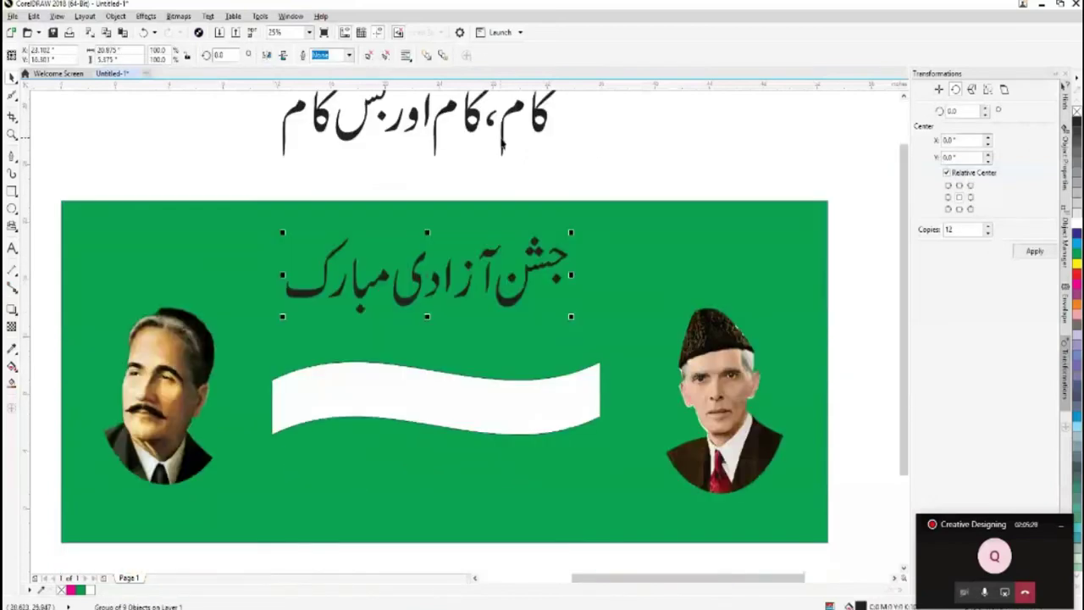
key("ctrl+z")
Step: Delete the white wavy shape from the banner and recolour the Urdu headline white
left_click(554, 411)
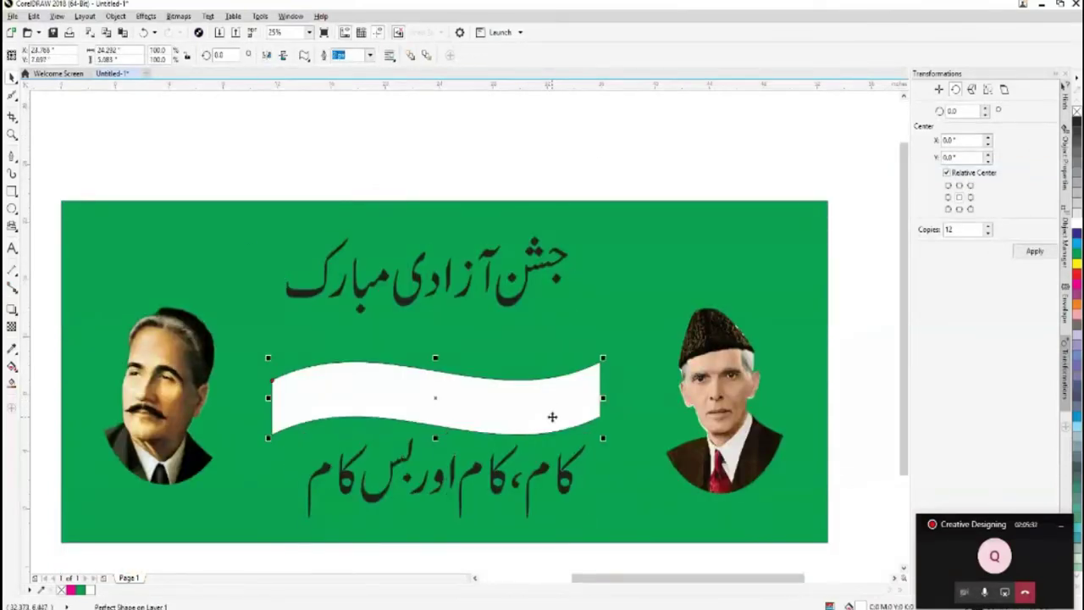
left_click_drag(552, 416, 492, 166)
key("Delete")
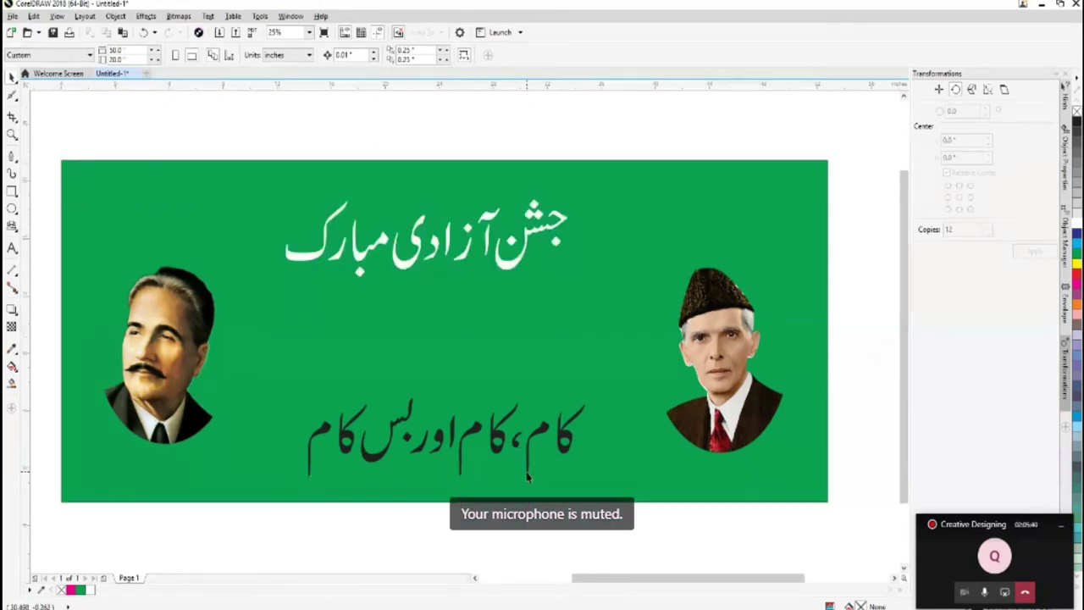
Step: Shrink the second Urdu line to about 15.6 by 4.2 inches and centre it on the page beneath the headline
left_click_drag(529, 471, 503, 373)
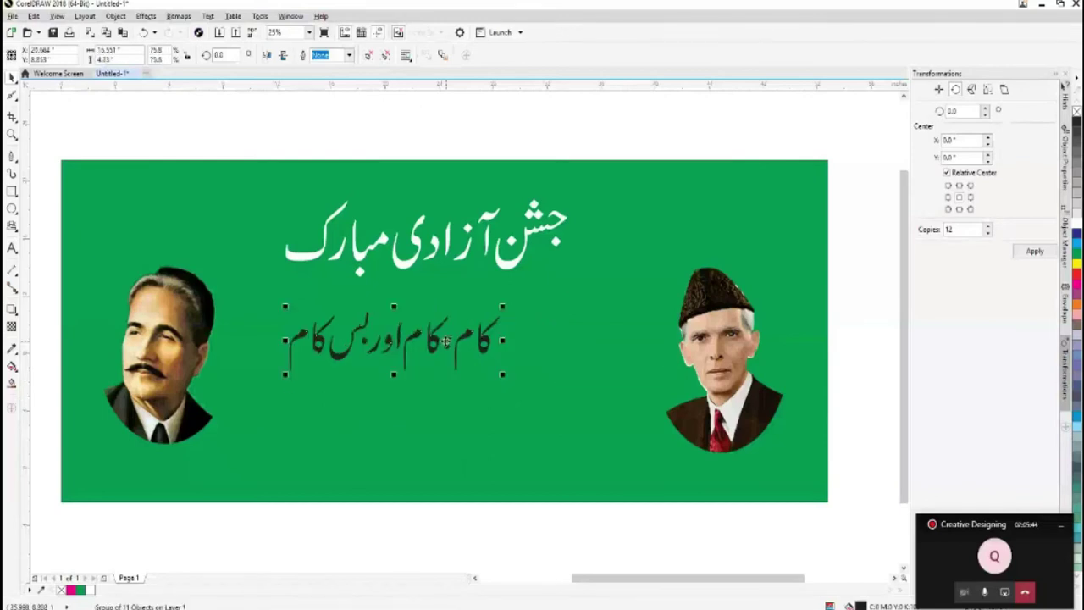
left_click_drag(446, 340, 494, 335)
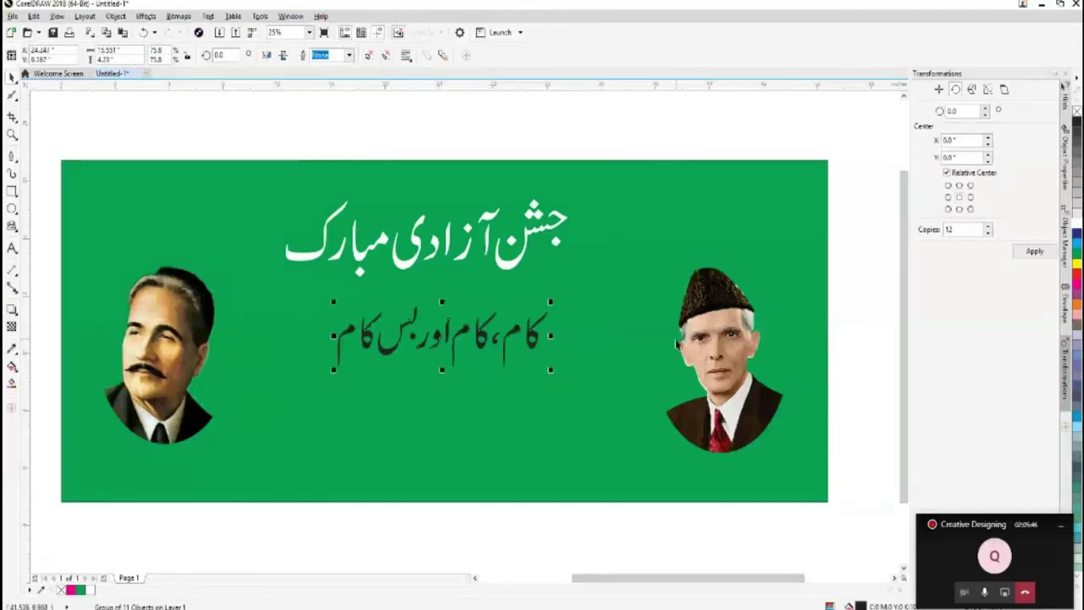
key("p")
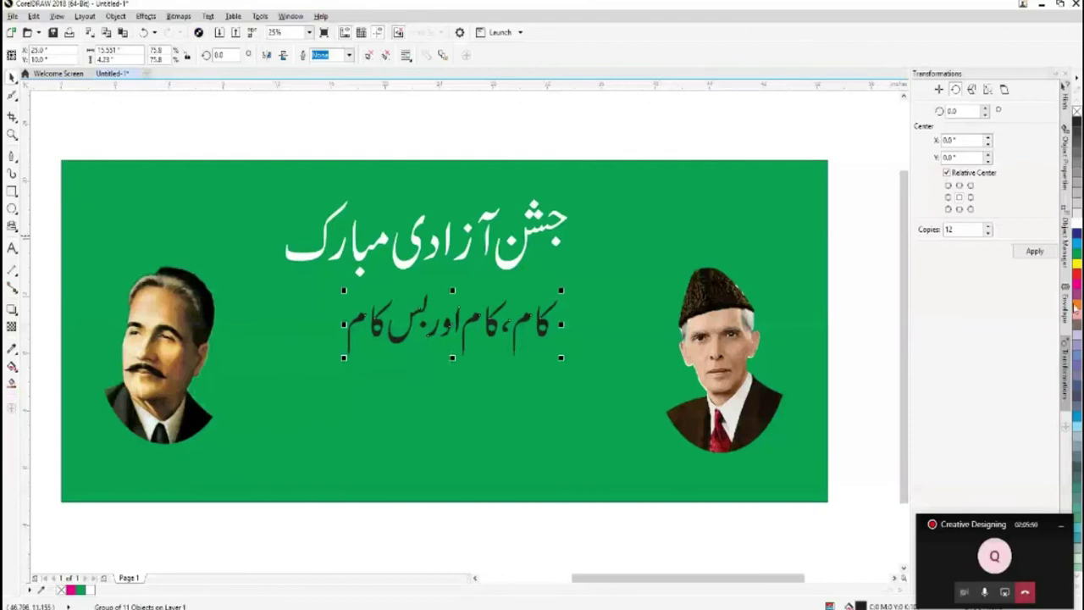
Step: Fill the second Urdu line with white and give it an 8 px outline
left_click(1075, 222)
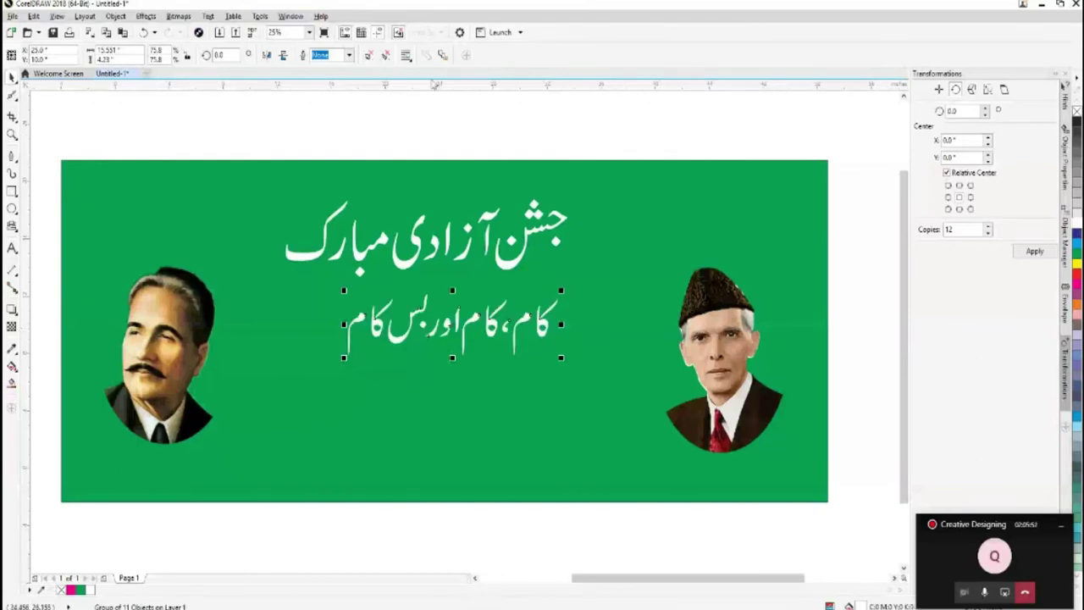
left_click(348, 55)
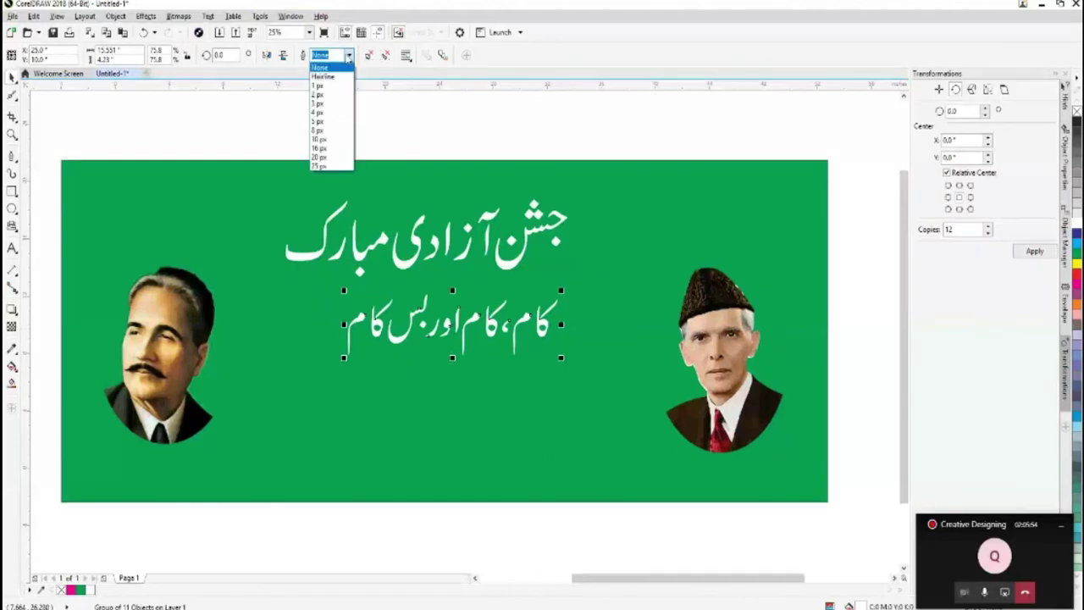
left_click(318, 129)
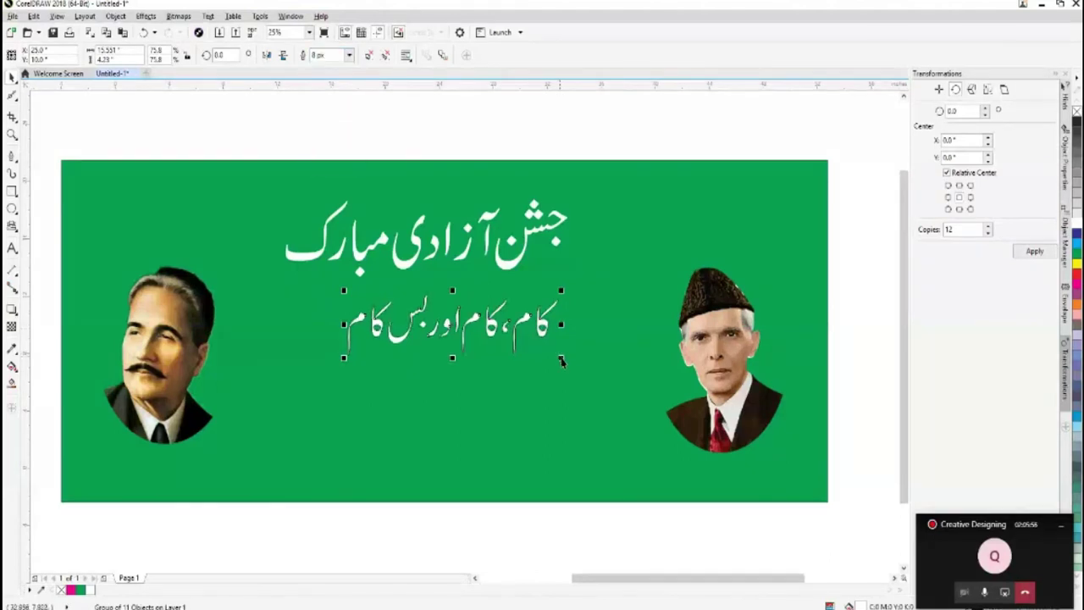
Step: Enlarge the second Urdu line to about 19.7 by 5.4 inches and reposition it under the headline
left_click_drag(563, 360, 617, 417)
left_click_drag(527, 331, 509, 327)
left_click_drag(559, 366, 527, 360)
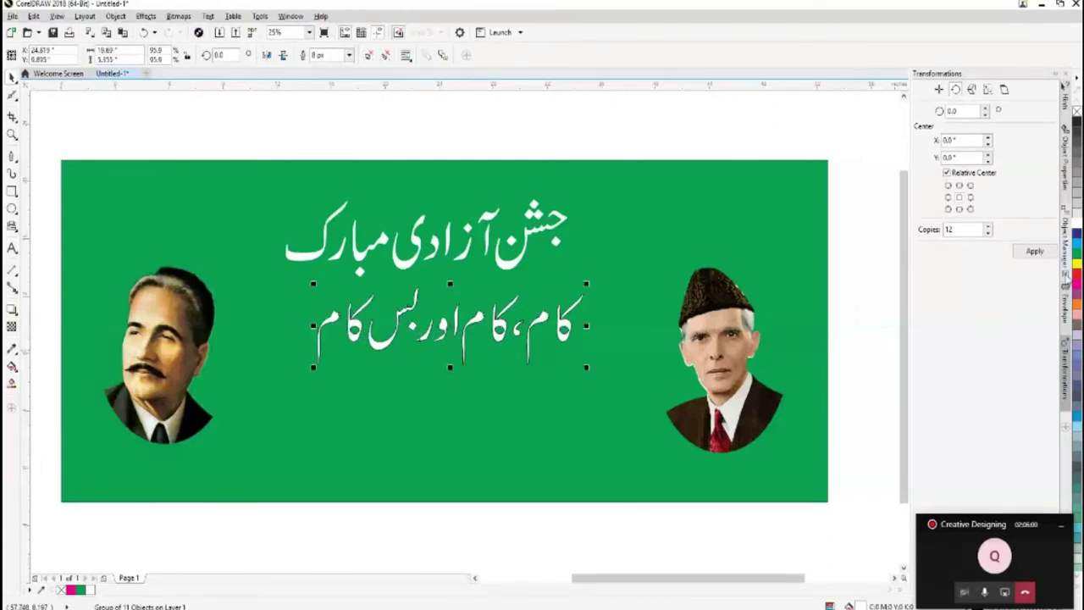
Step: Try red, yellow and blue outlines on the second Urdu line, and enlarge it to about 24 by 6.5 inches between the portraits
right_click(1077, 276)
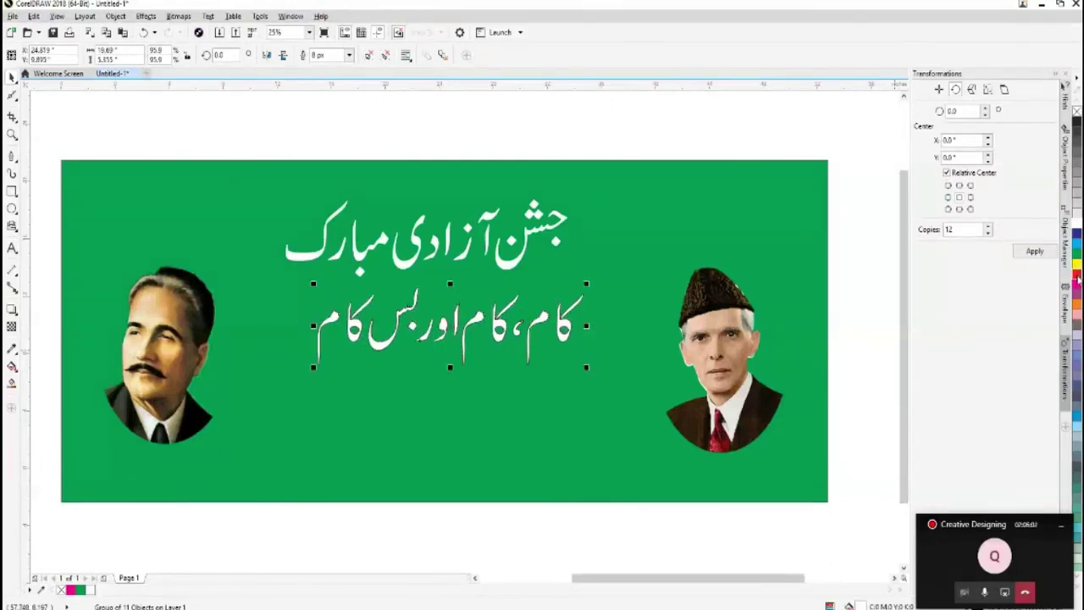
right_click(1076, 264)
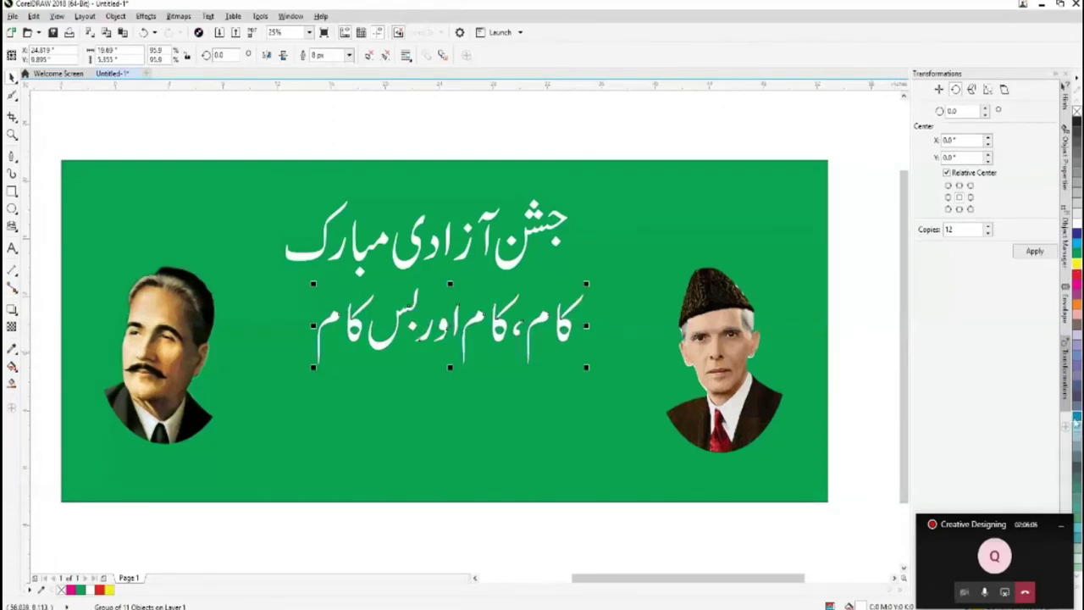
right_click(1074, 247)
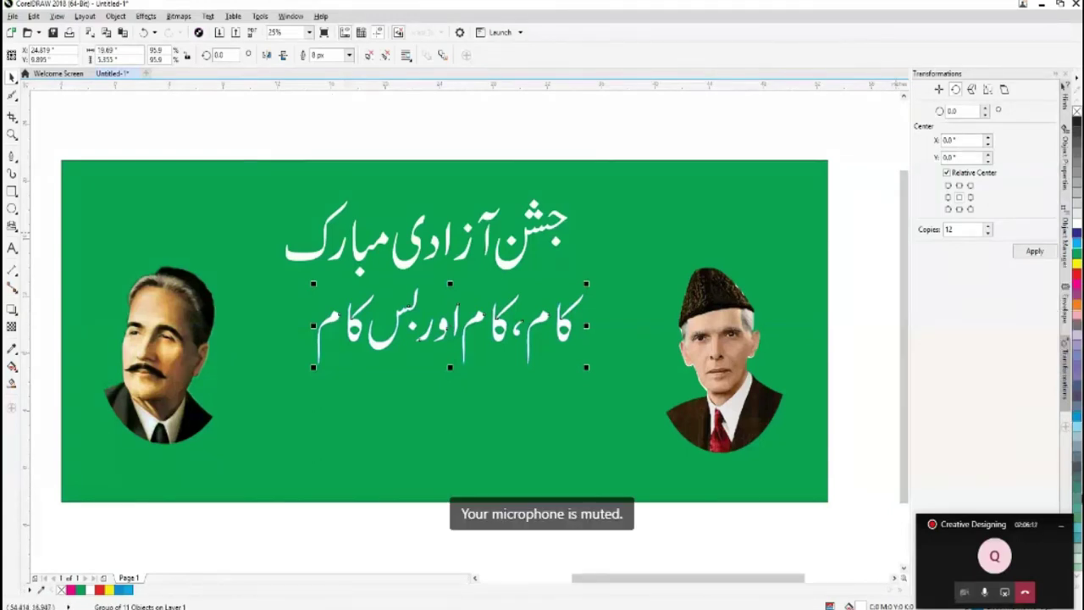
left_click_drag(586, 367, 643, 398)
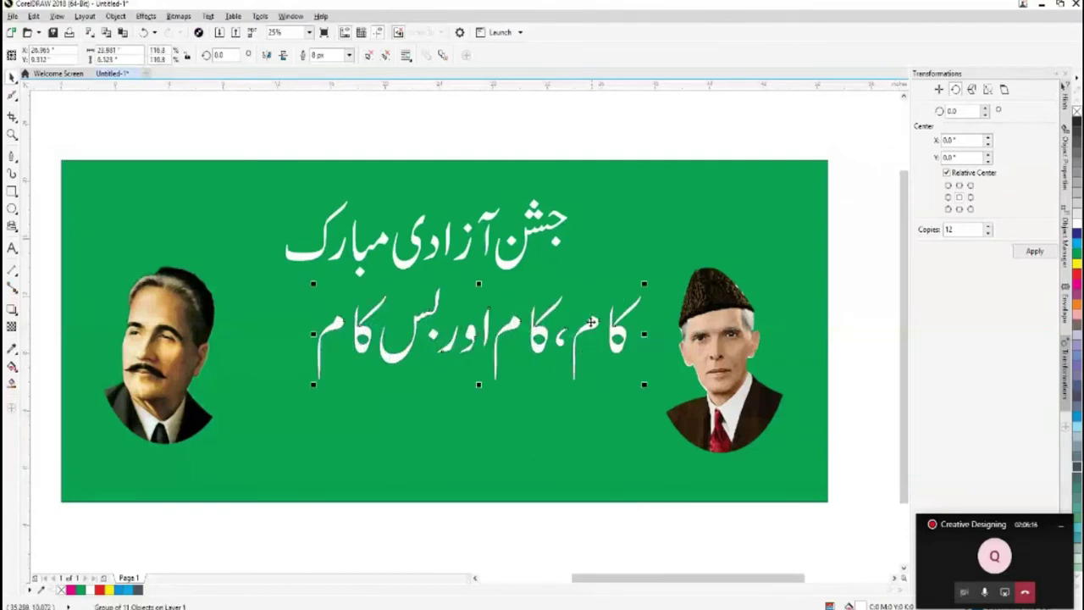
left_click_drag(591, 321, 554, 318)
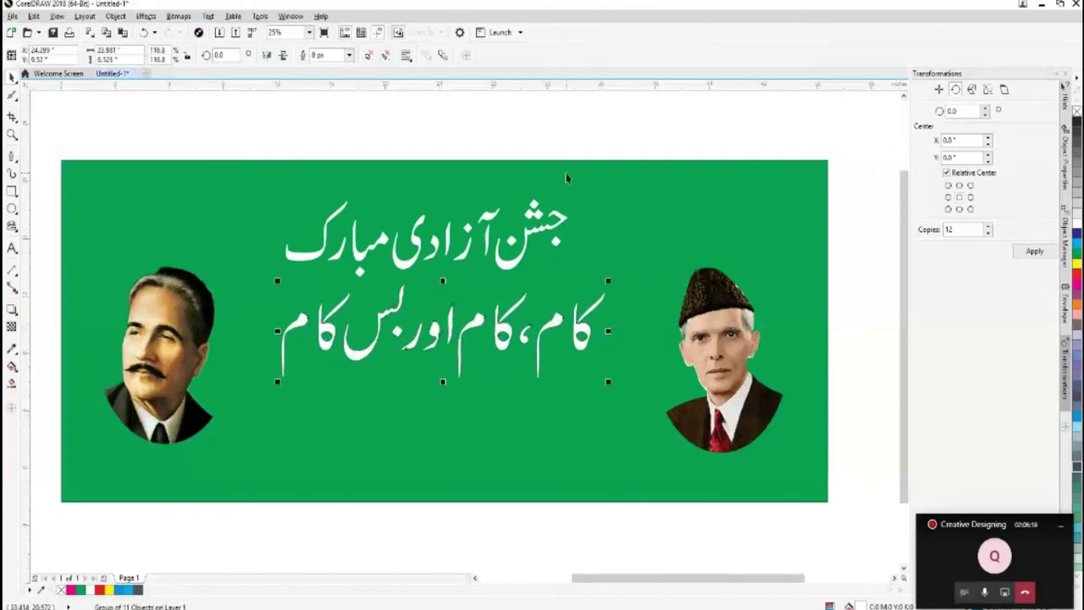
Step: Give the headline a black outline and set its width to 25 px
left_click(542, 246)
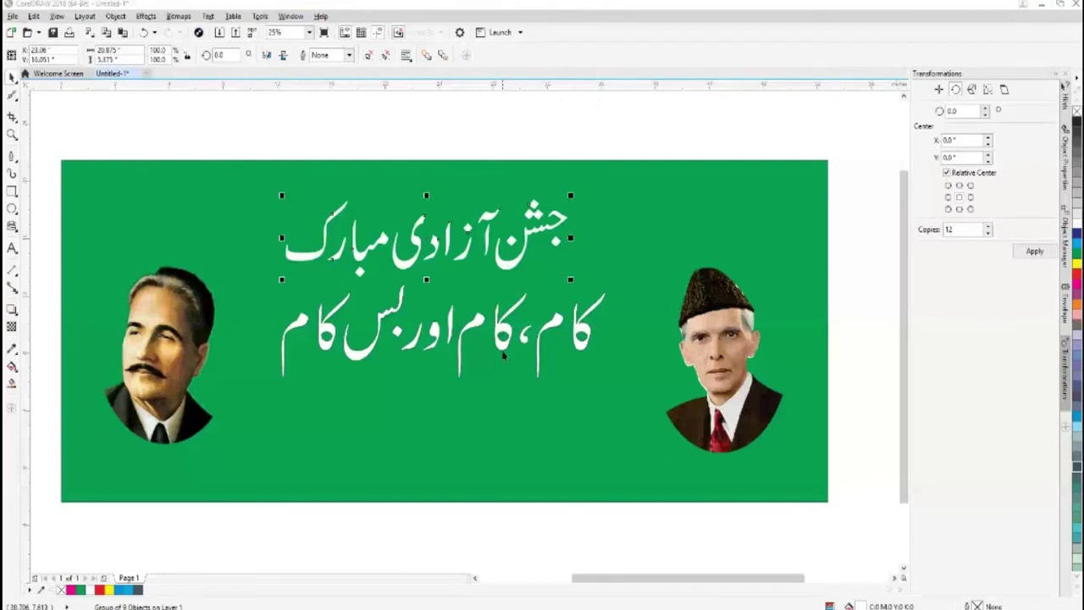
left_click(348, 55)
left_click(327, 110)
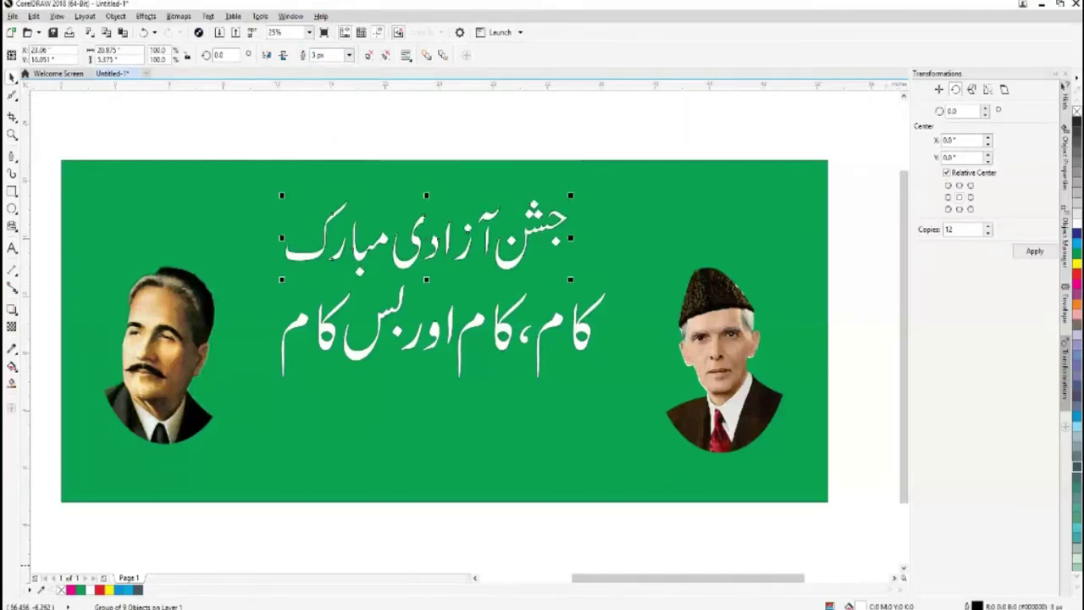
key("F12")
left_click_drag(537, 186, 753, 148)
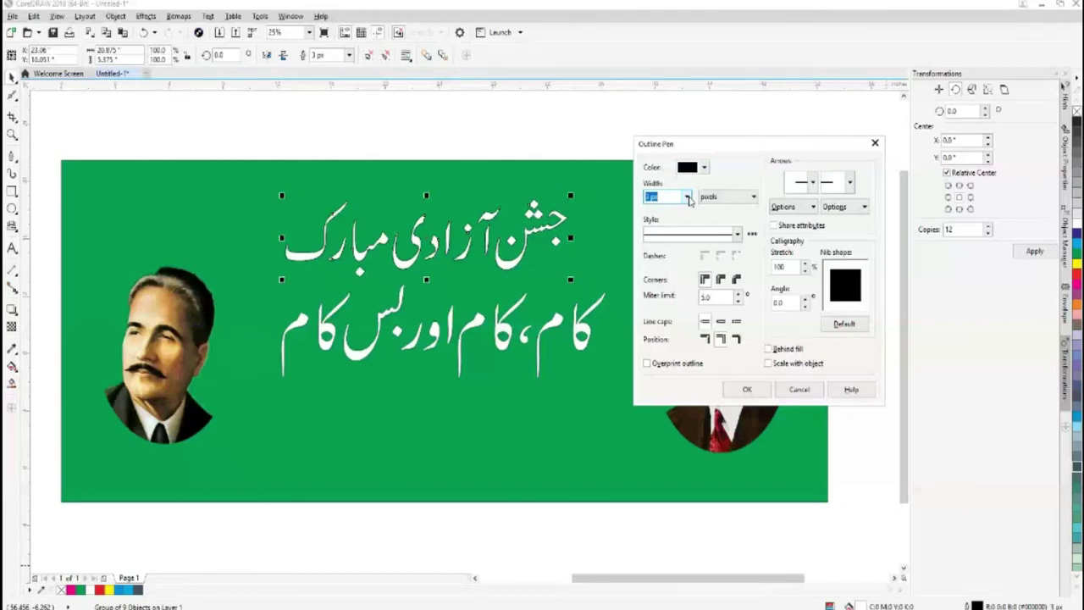
left_click(688, 197)
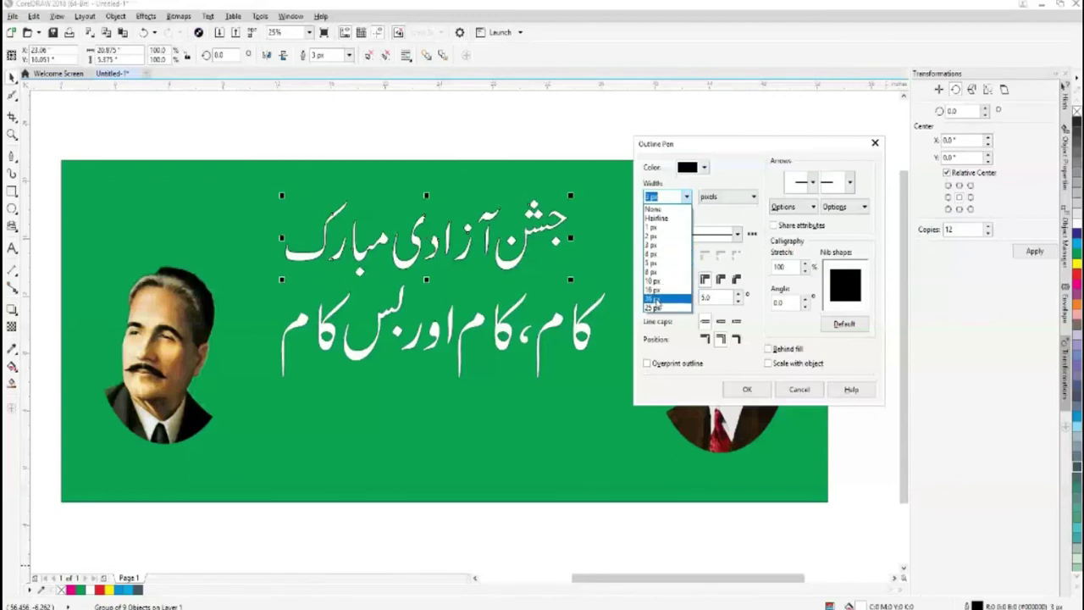
left_click(653, 307)
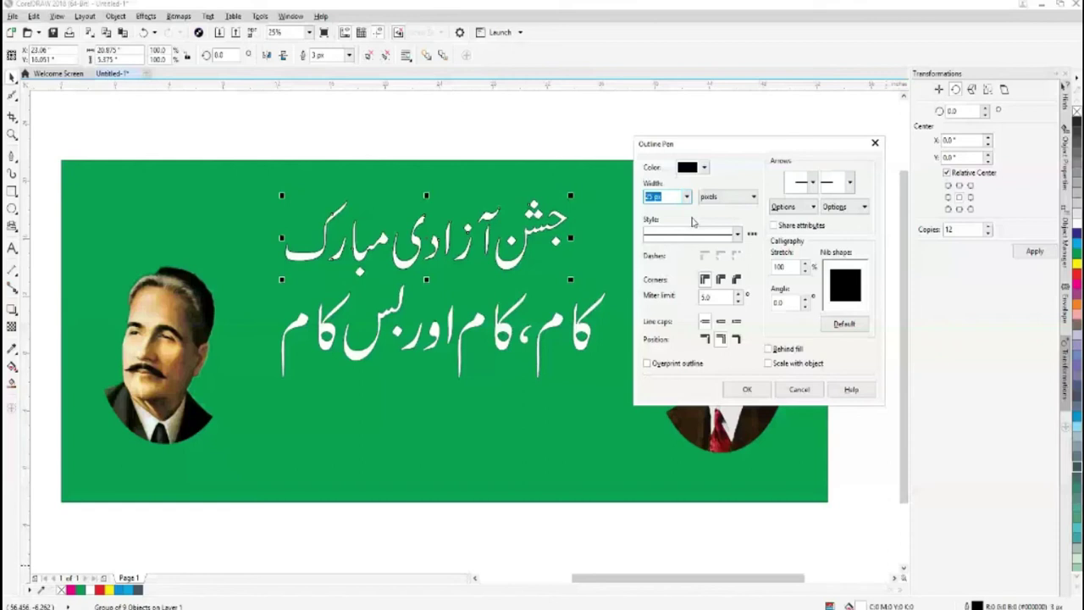
key("Return")
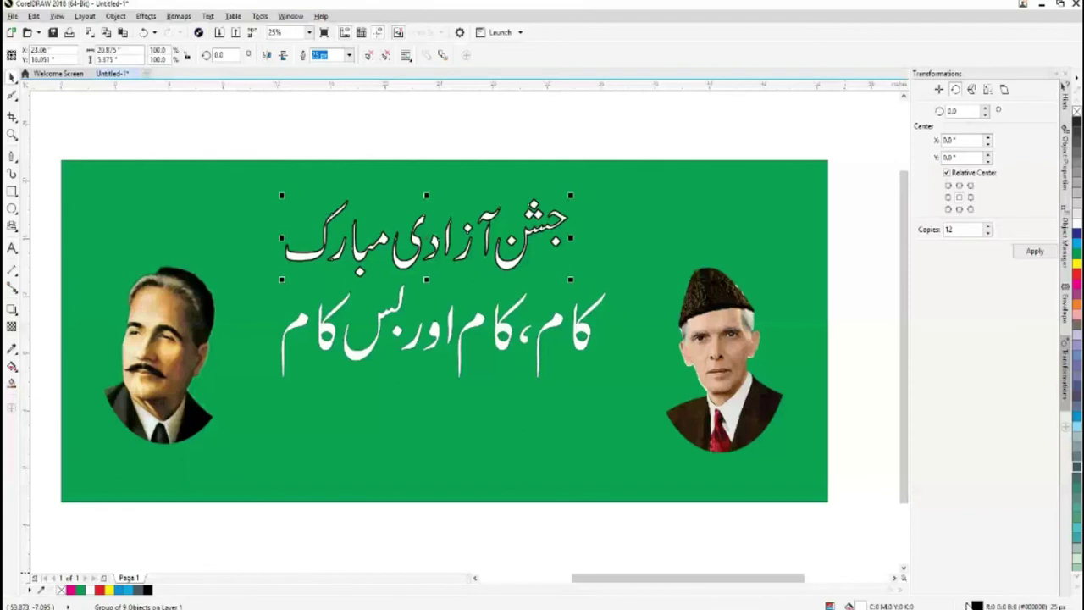
Step: Recolour the headline's 25 px outline to pure red, #FF0000, with Outline Pen
double_click(970, 606)
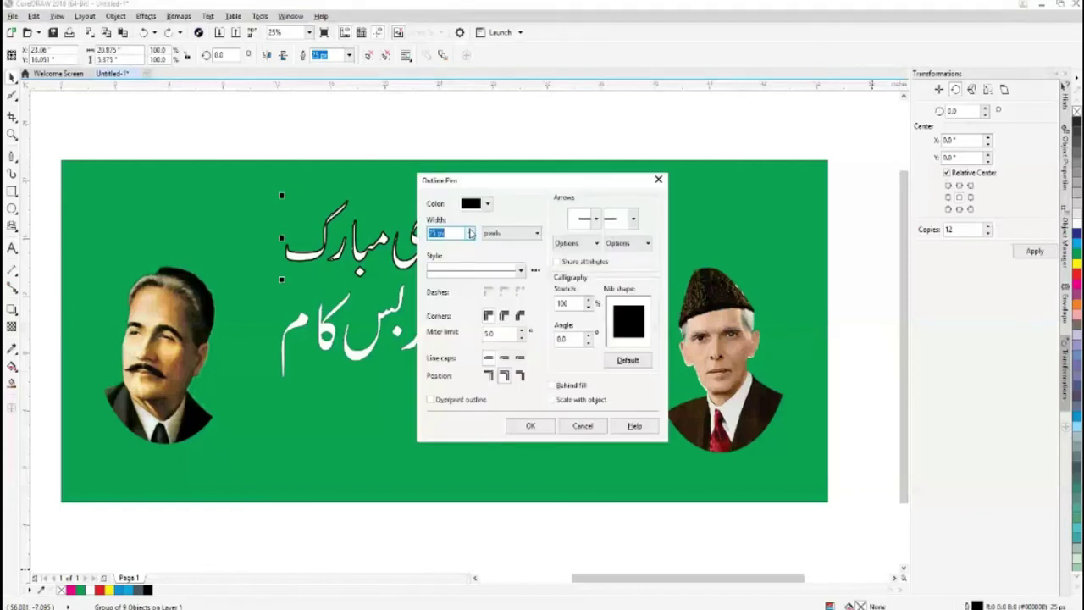
key("Return")
key("Escape")
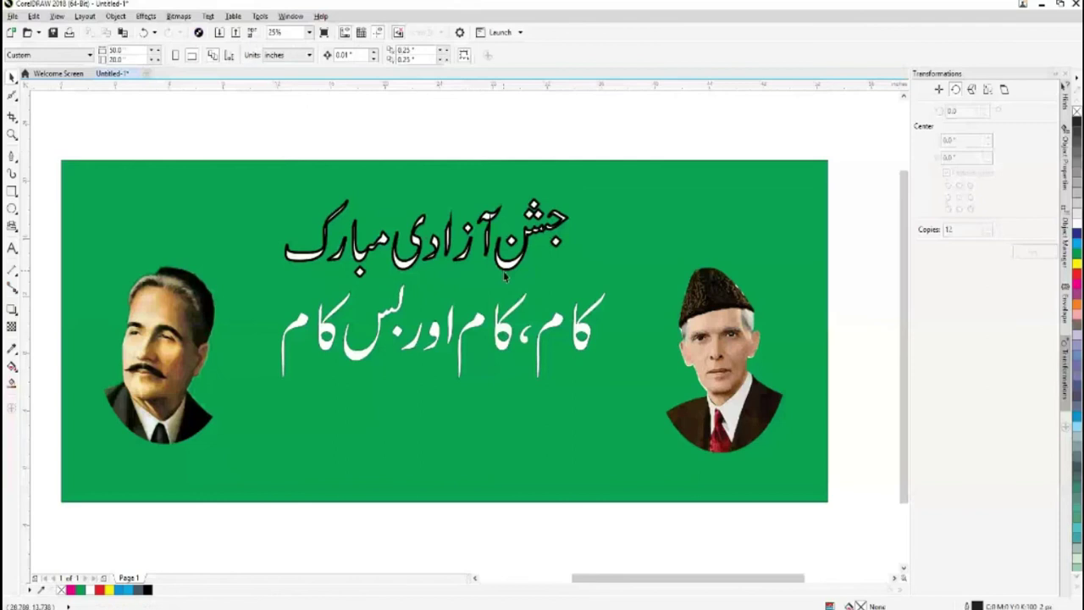
left_click(506, 270)
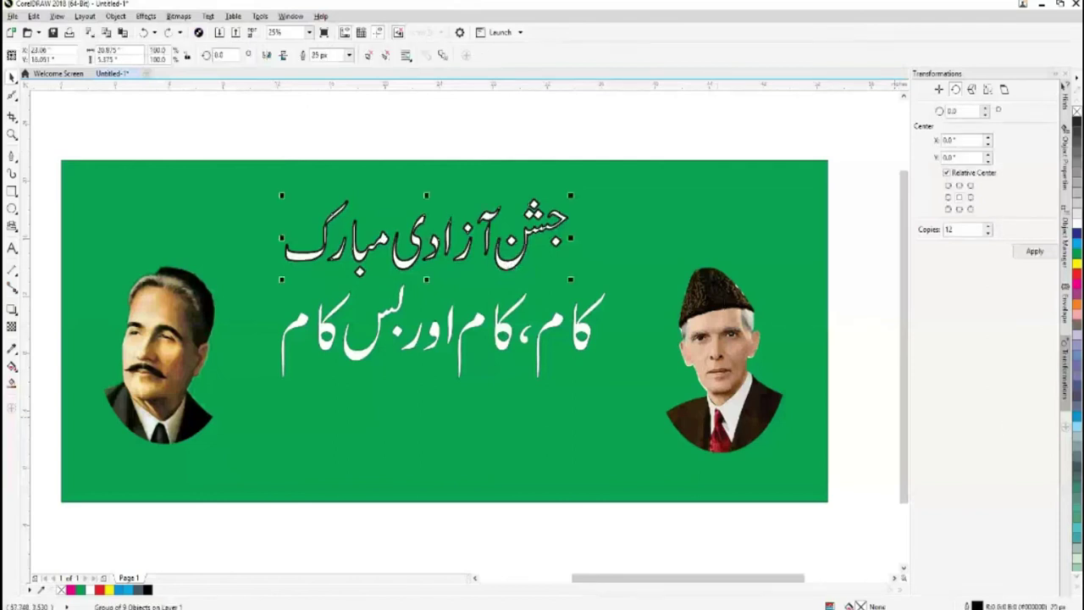
key("F12")
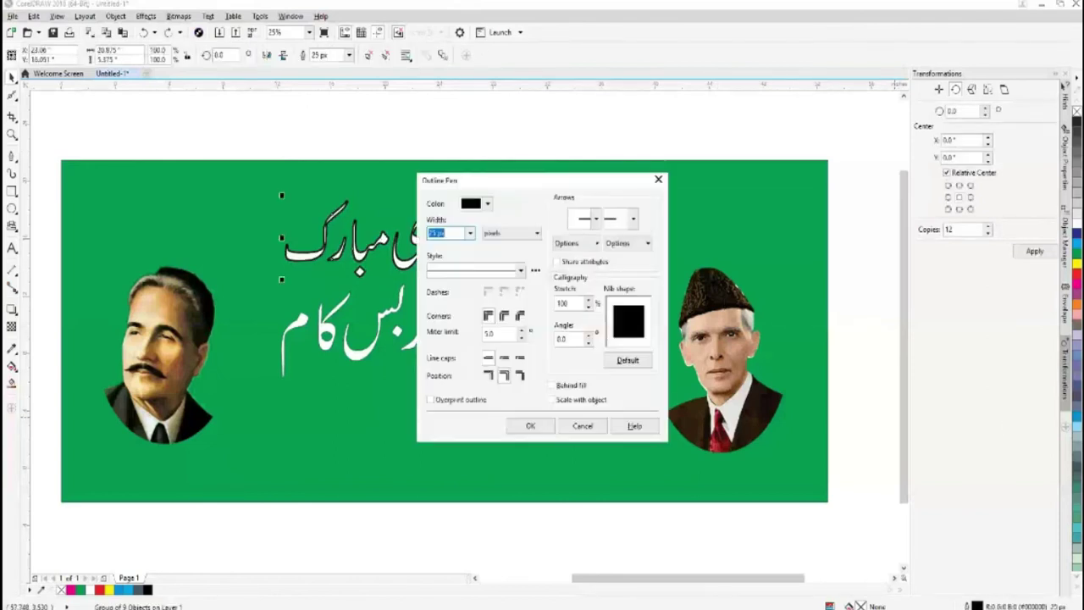
left_click(487, 204)
left_click(527, 270)
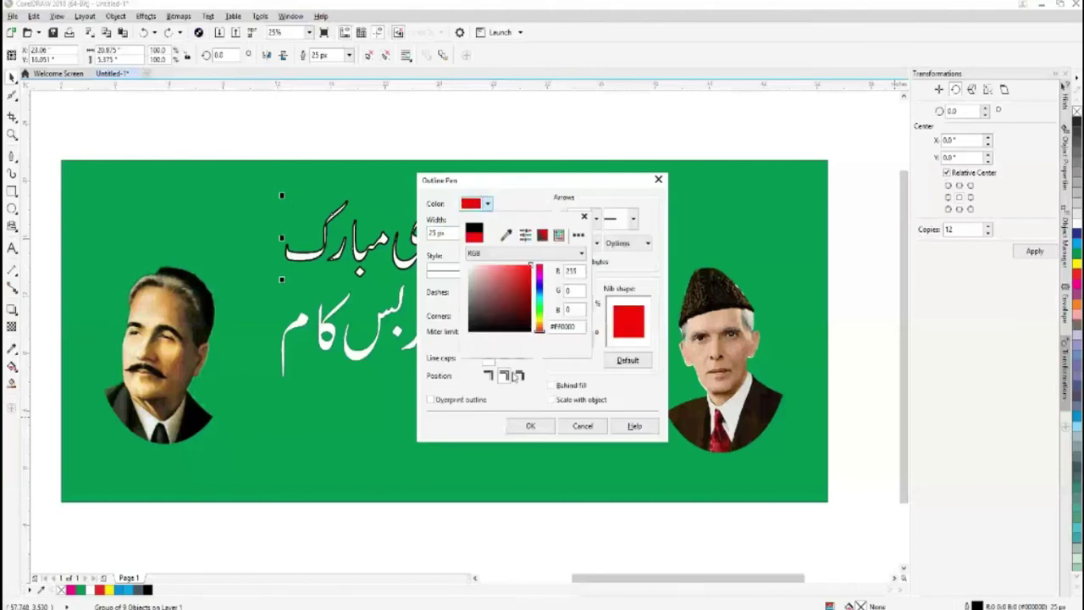
left_click(511, 424)
left_click(532, 425)
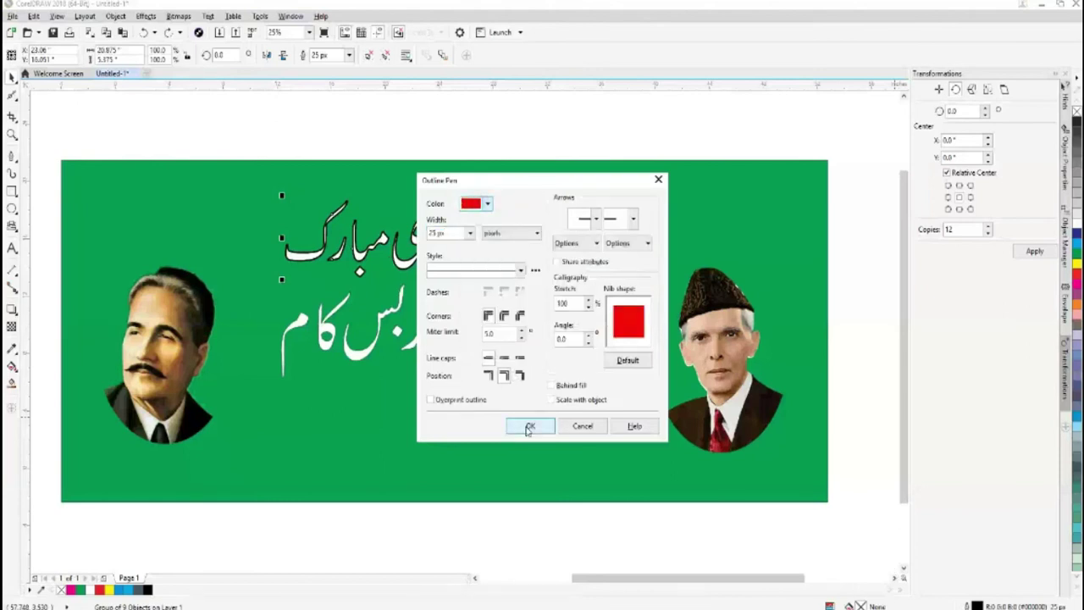
key("Escape")
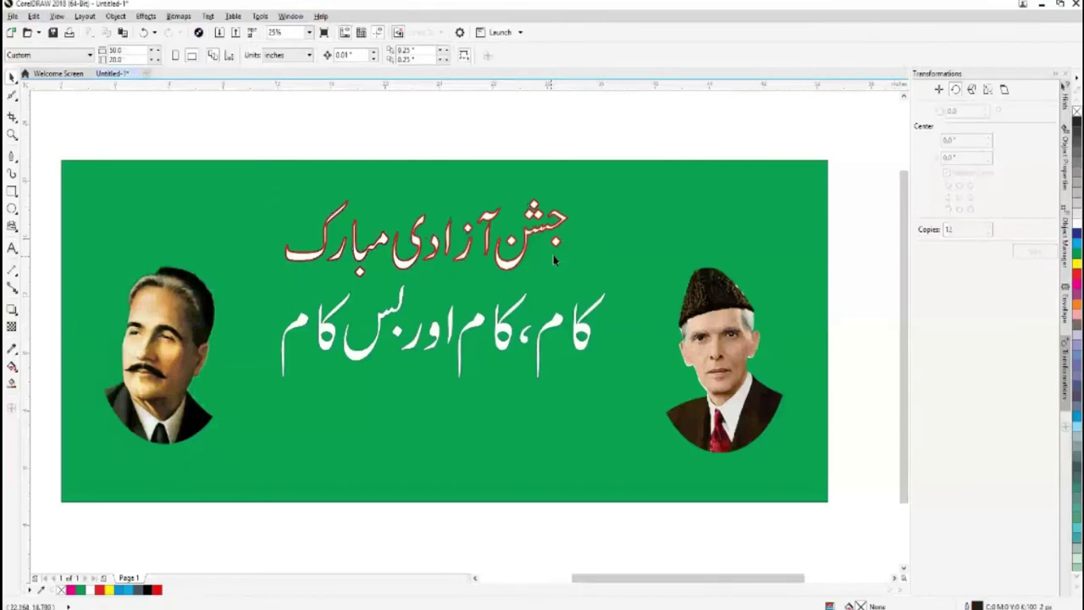
Step: Try a yellow outline on the headline and undo the colour change
left_click(409, 264)
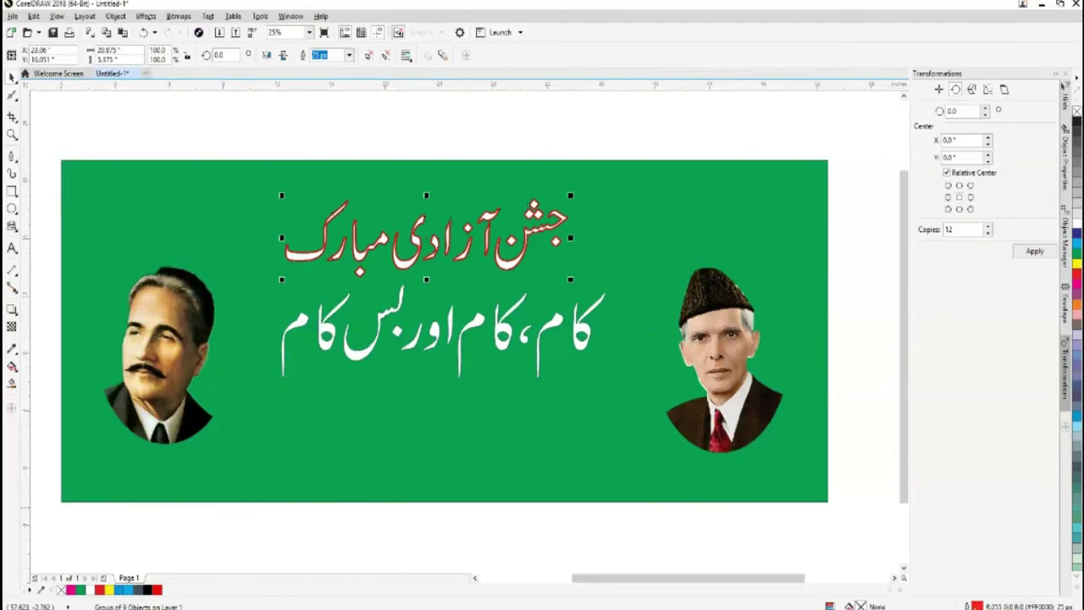
right_click(1078, 265)
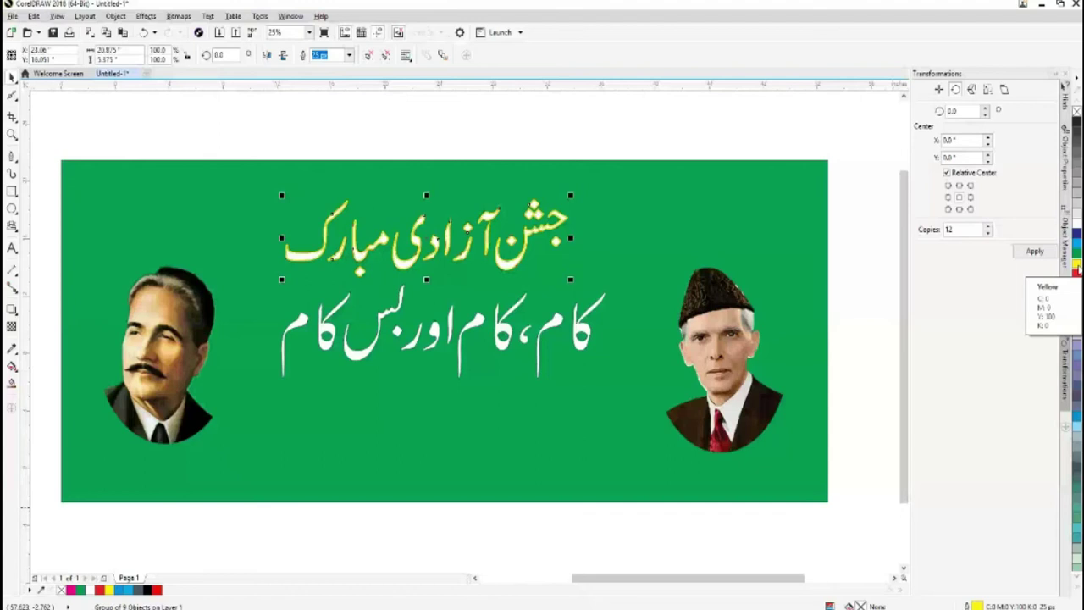
key("ctrl+z")
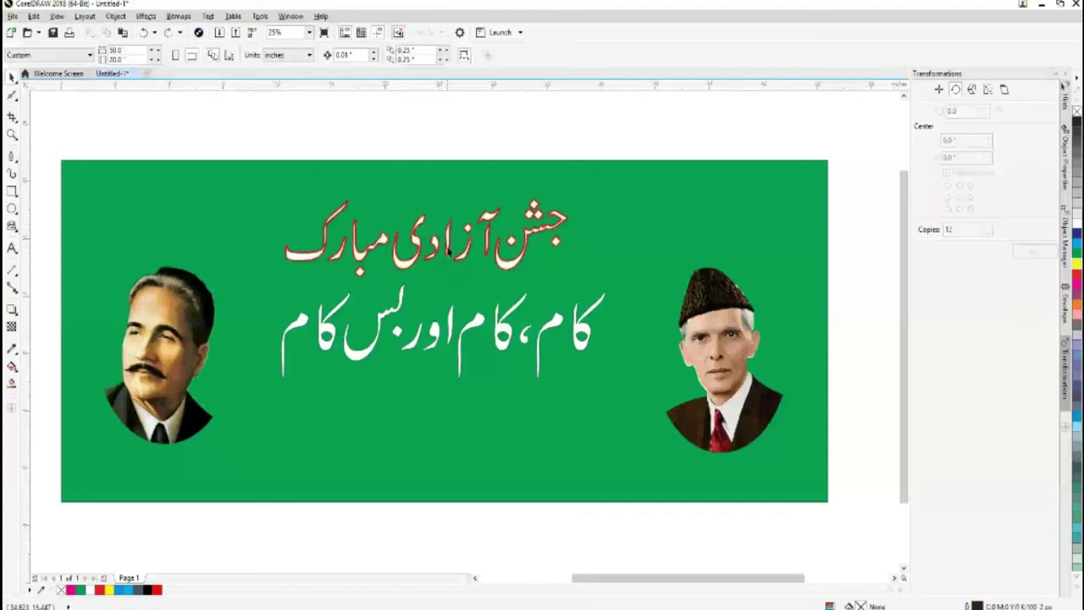
left_click(471, 331)
left_click(537, 537)
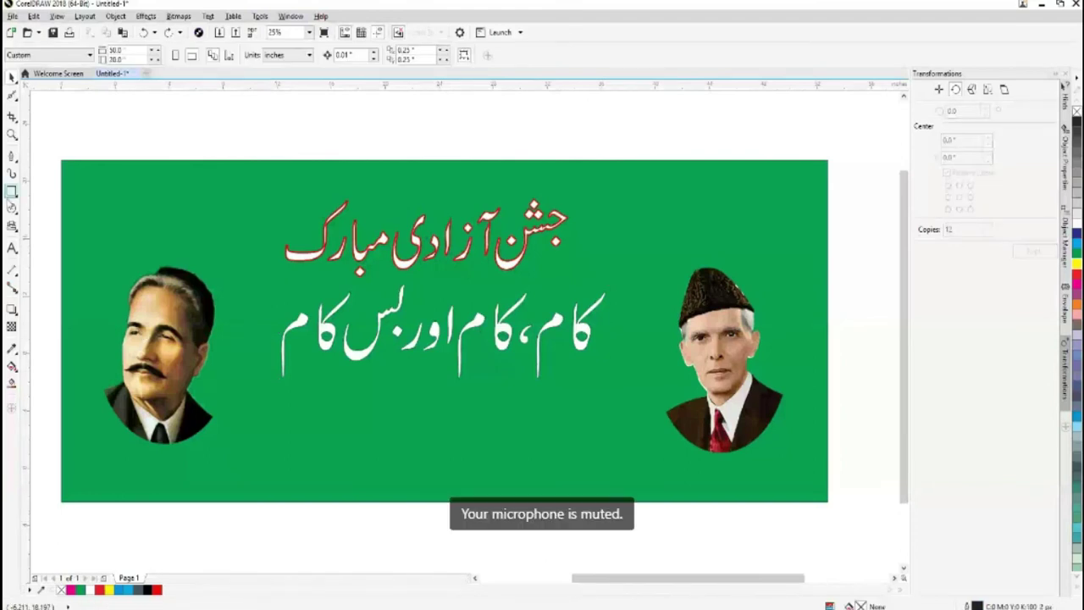
Step: Draw a rectangle about 25.7 by 4.5 inches around the headline
left_click(12, 191)
left_click_drag(257, 210, 598, 279)
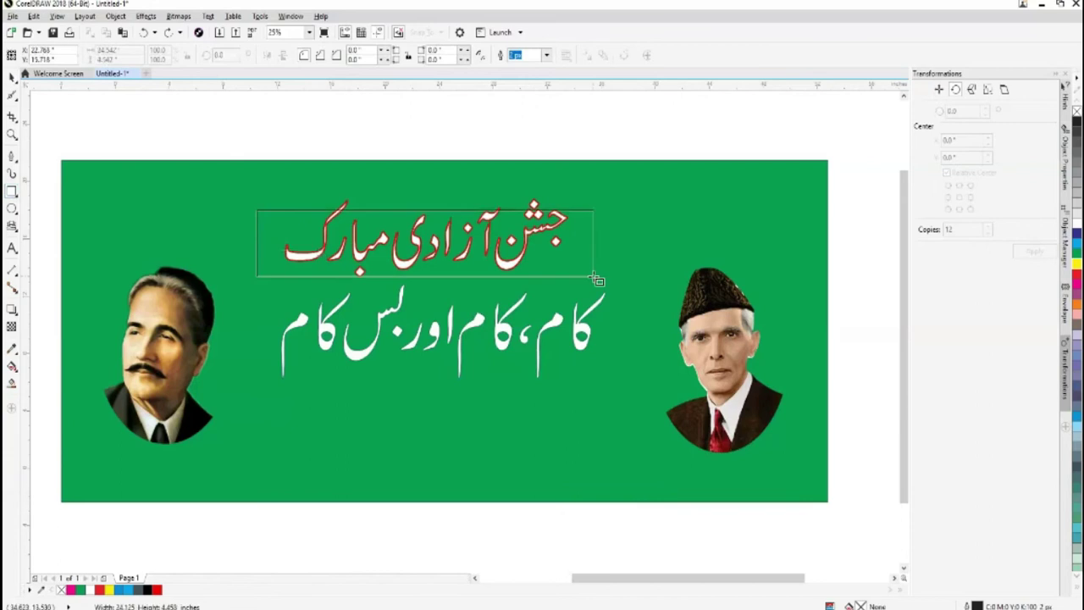
left_click_drag(597, 280, 606, 277)
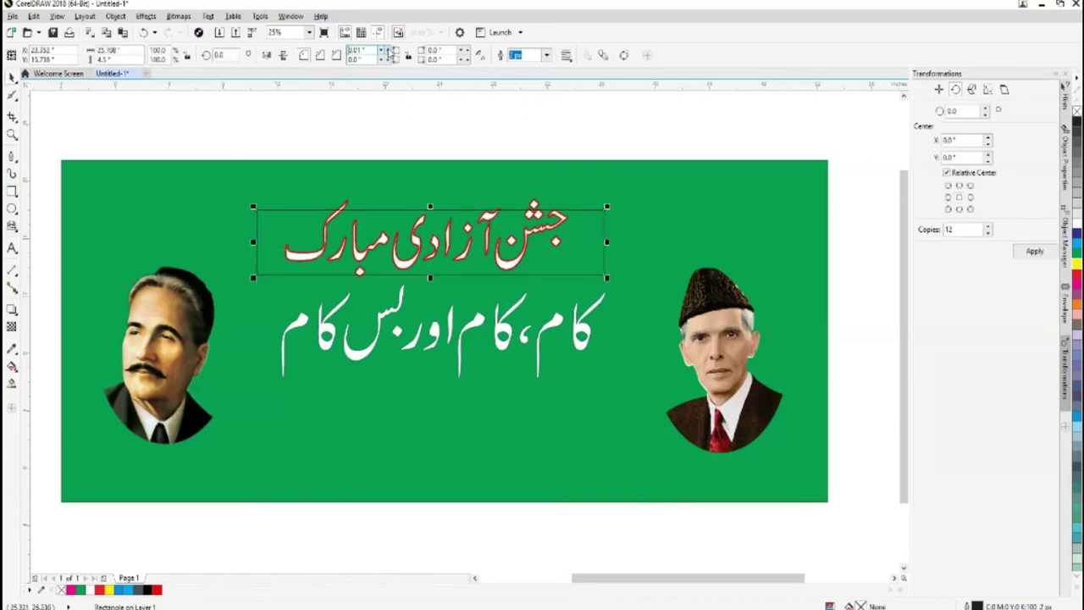
Step: Round the rectangle's top-left and bottom-right corners with a 2-inch radius
left_click(386, 49)
left_click(354, 128)
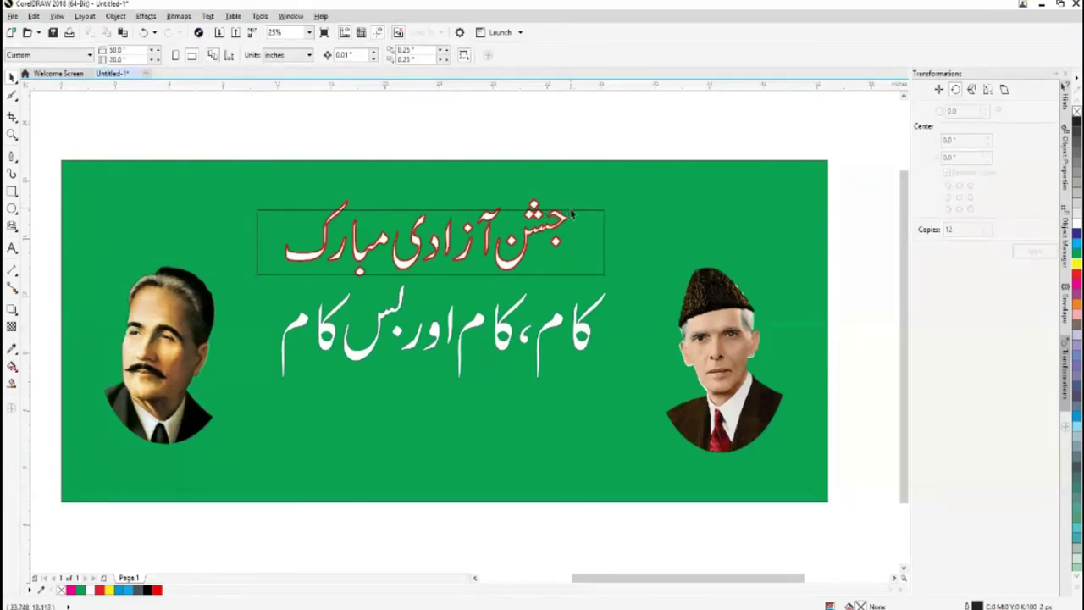
left_click(603, 239)
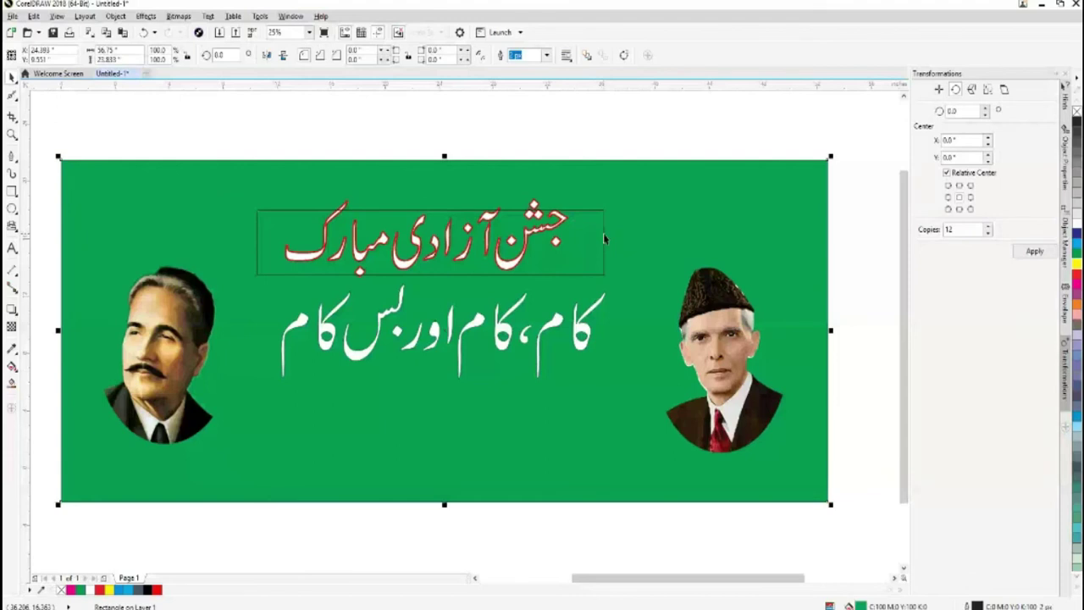
left_click(603, 238)
left_click(385, 50)
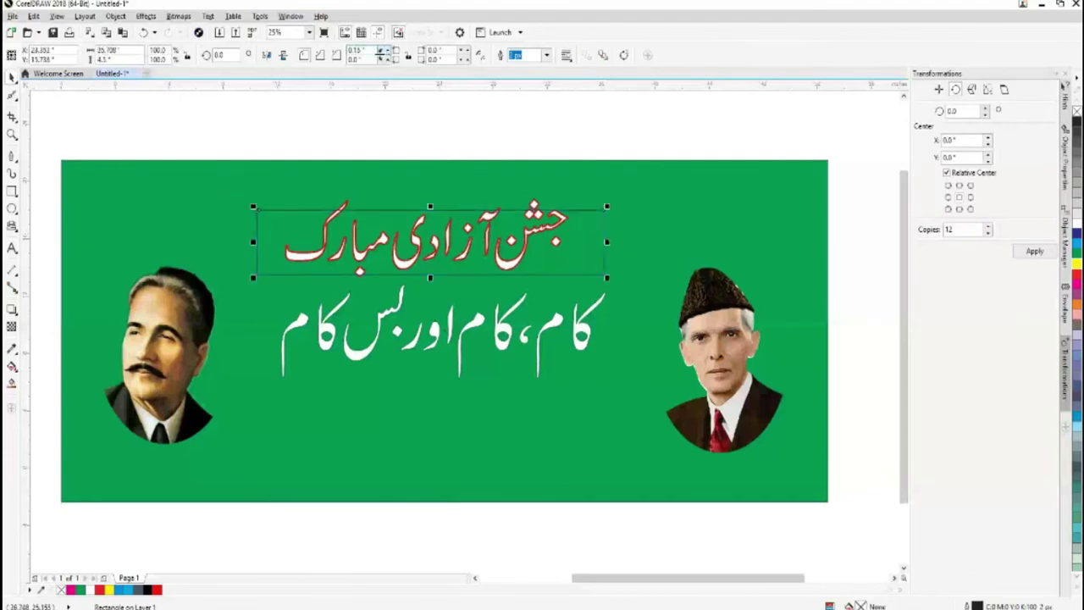
type("2")
key("Return")
left_click(434, 59)
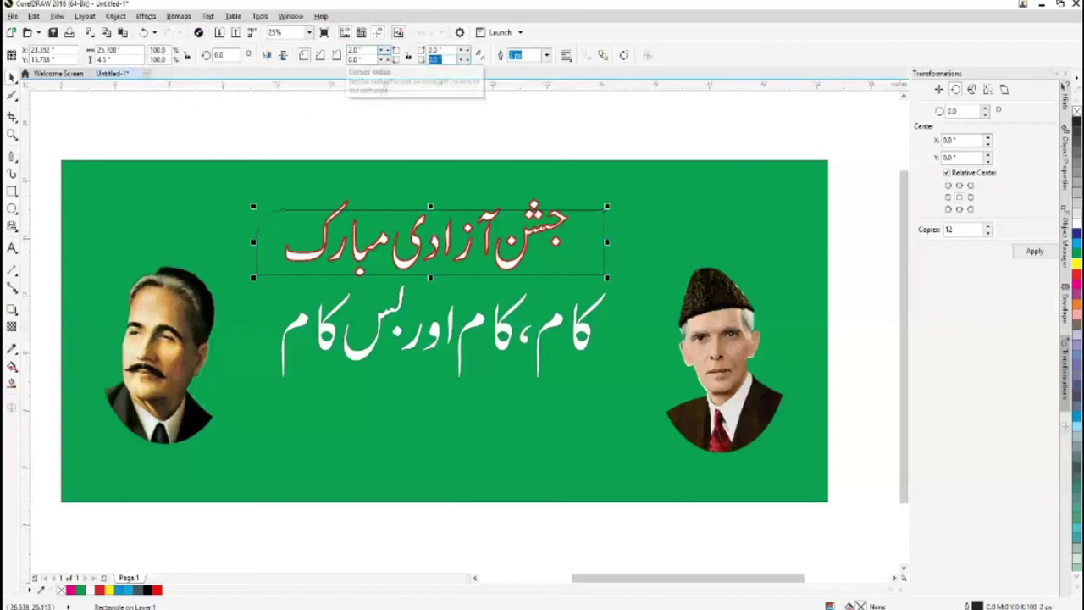
left_click(437, 179)
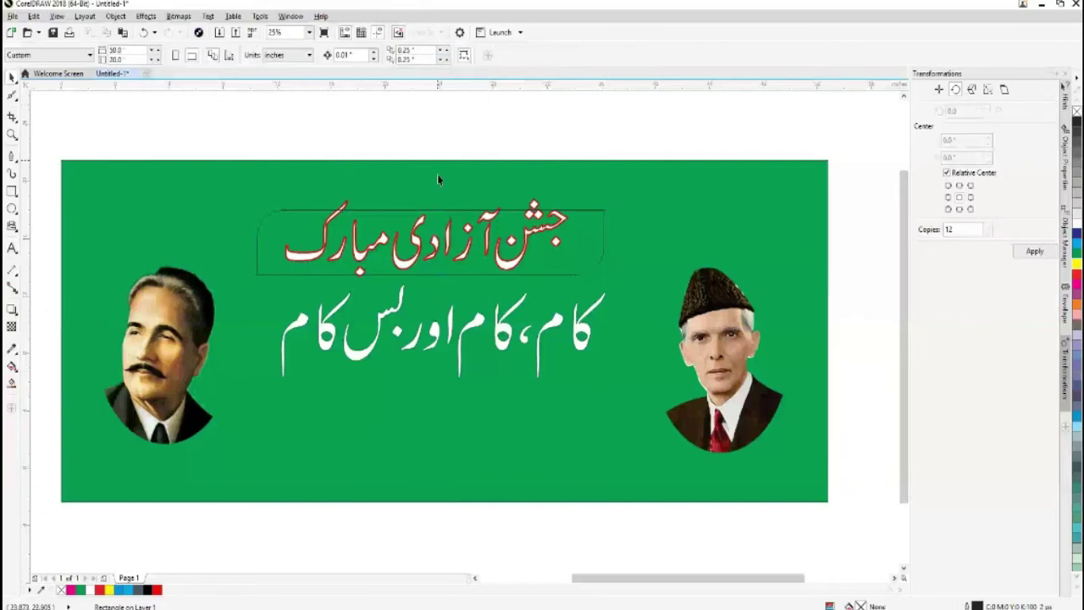
Step: Turn the headline's outline black and fill the partly rounded rectangle behind it with red
left_click(465, 256)
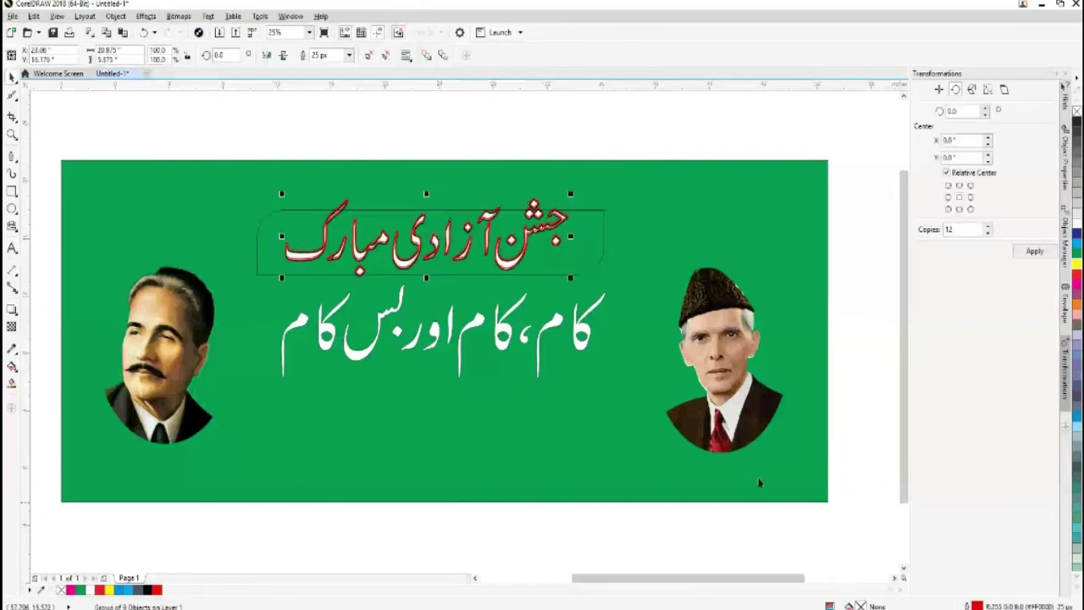
left_click(879, 482)
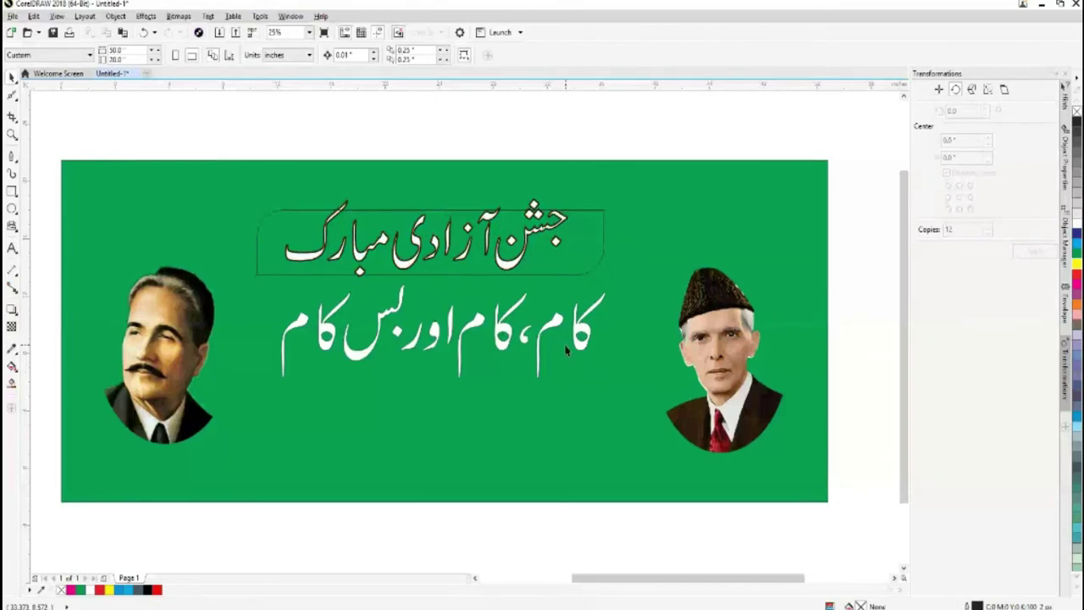
left_click(556, 274)
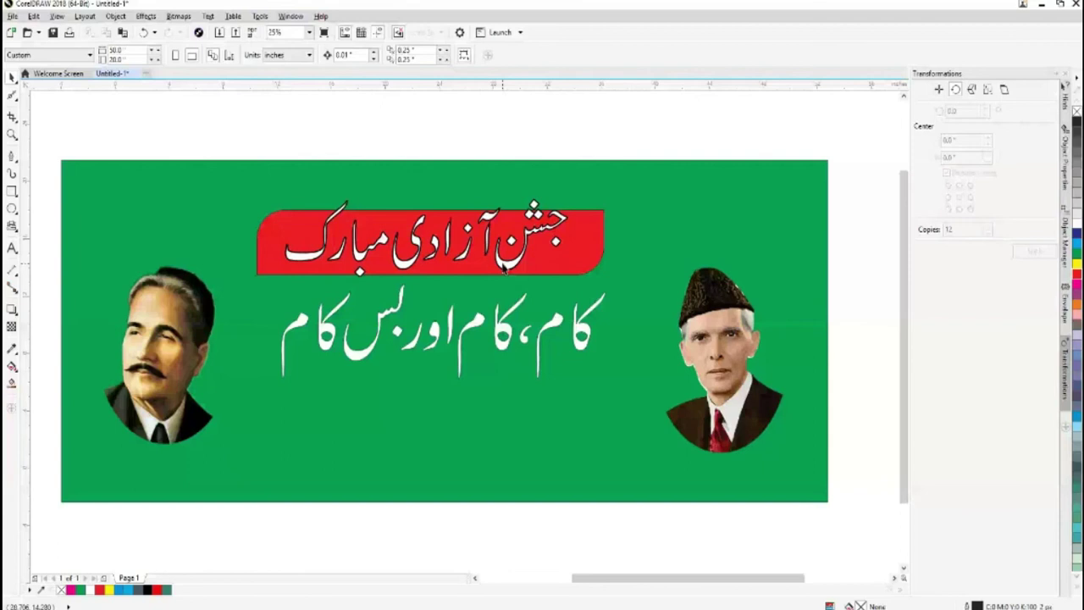
Step: Remove the outline from the headline by setting its outline width to None
left_click(504, 265)
left_click(338, 57)
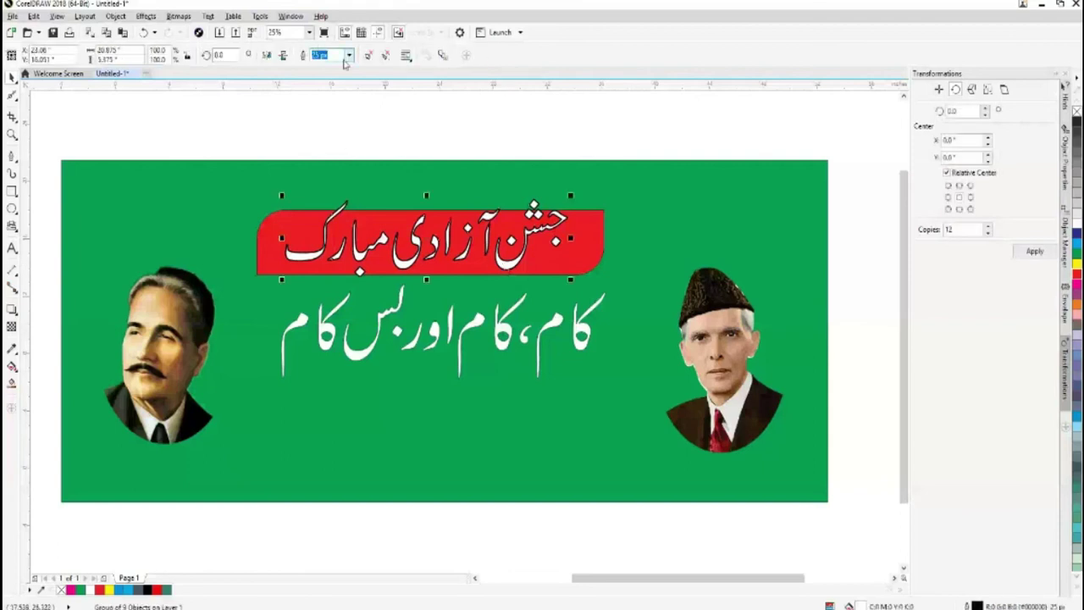
left_click(348, 56)
left_click(325, 75)
left_click(380, 133)
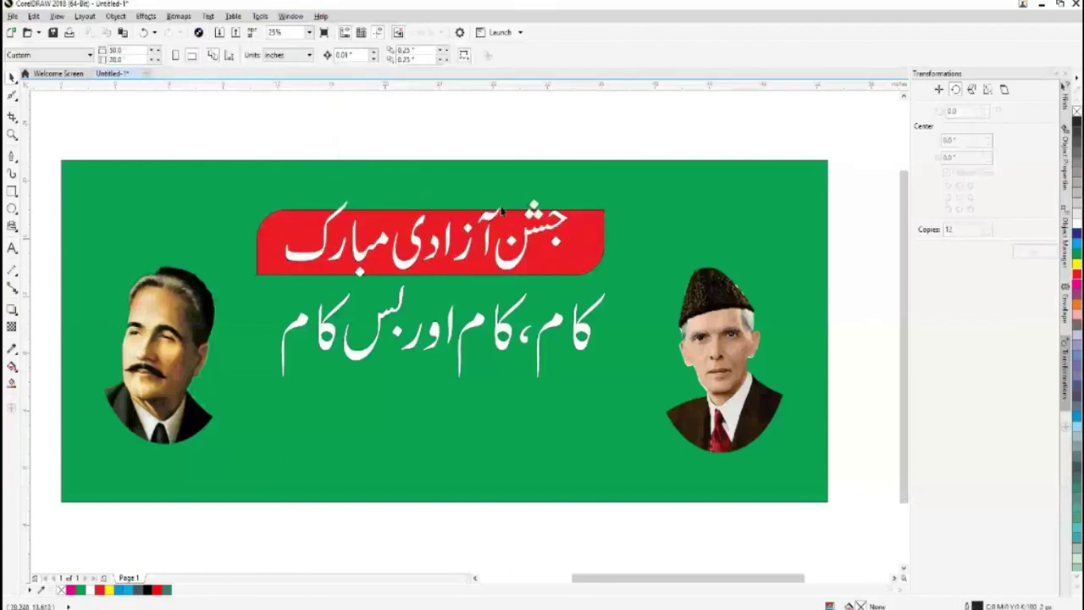
Step: Recolour the partly rounded rectangle behind the headline with a pinkish red, C0 M85 Y47 K0
left_click(566, 269)
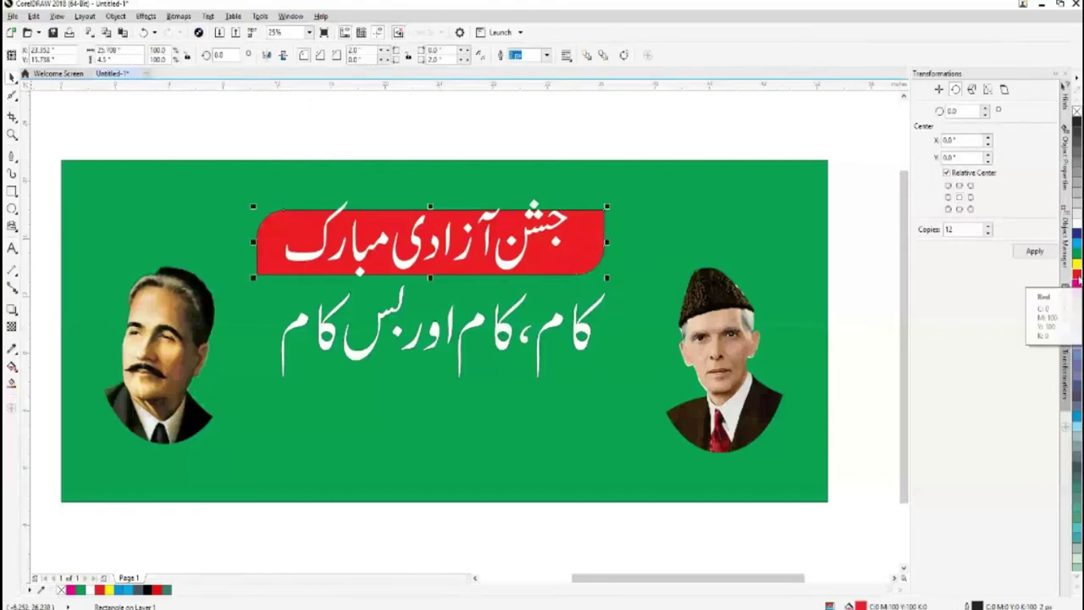
left_click(1077, 274)
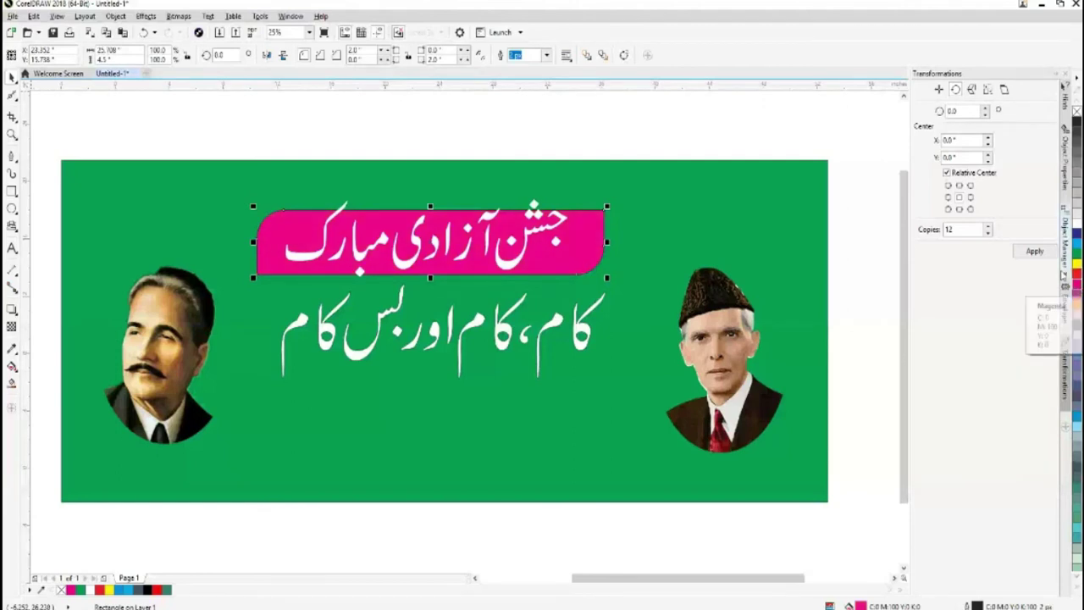
left_click(1077, 271)
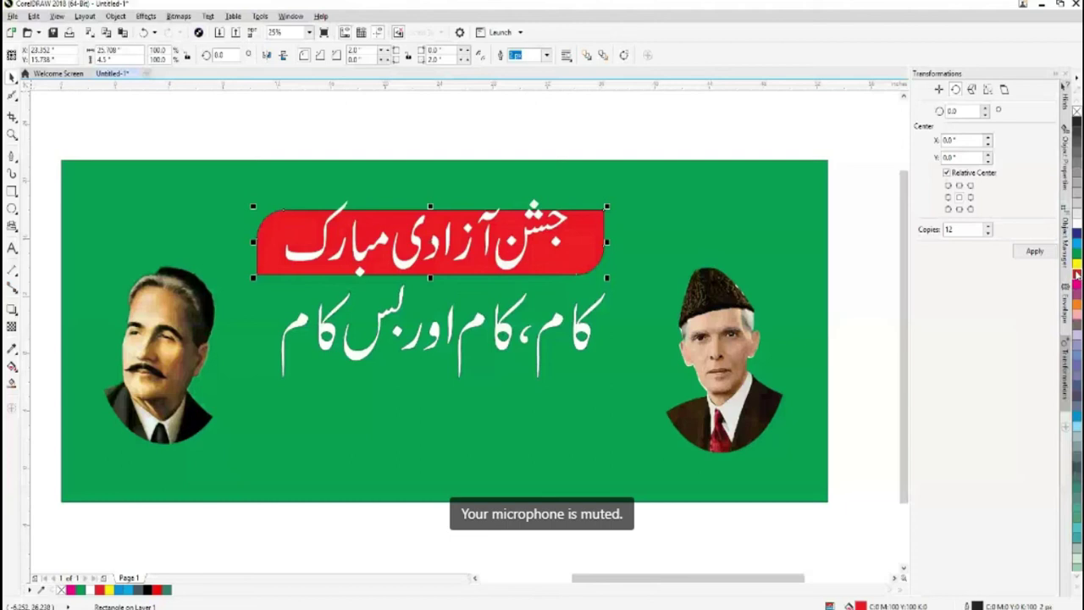
left_click(1077, 273)
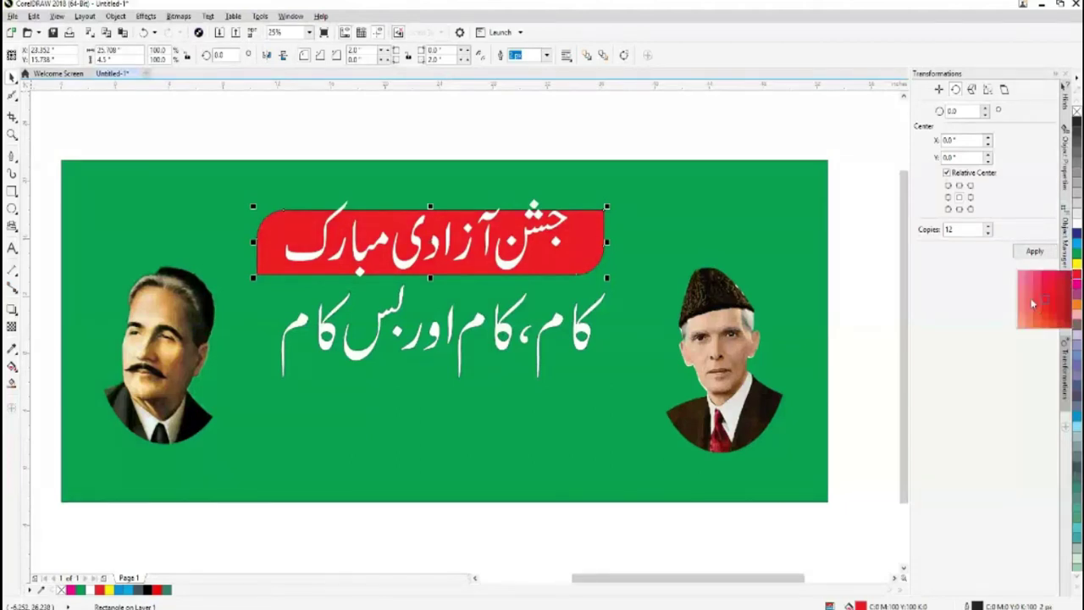
left_click(1033, 303)
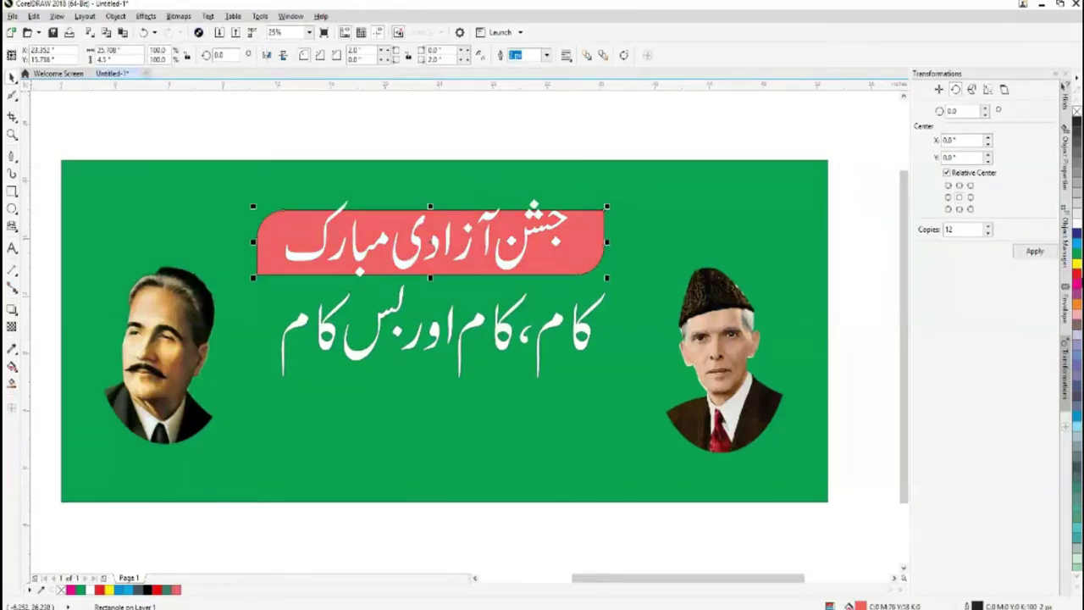
left_click(1078, 273)
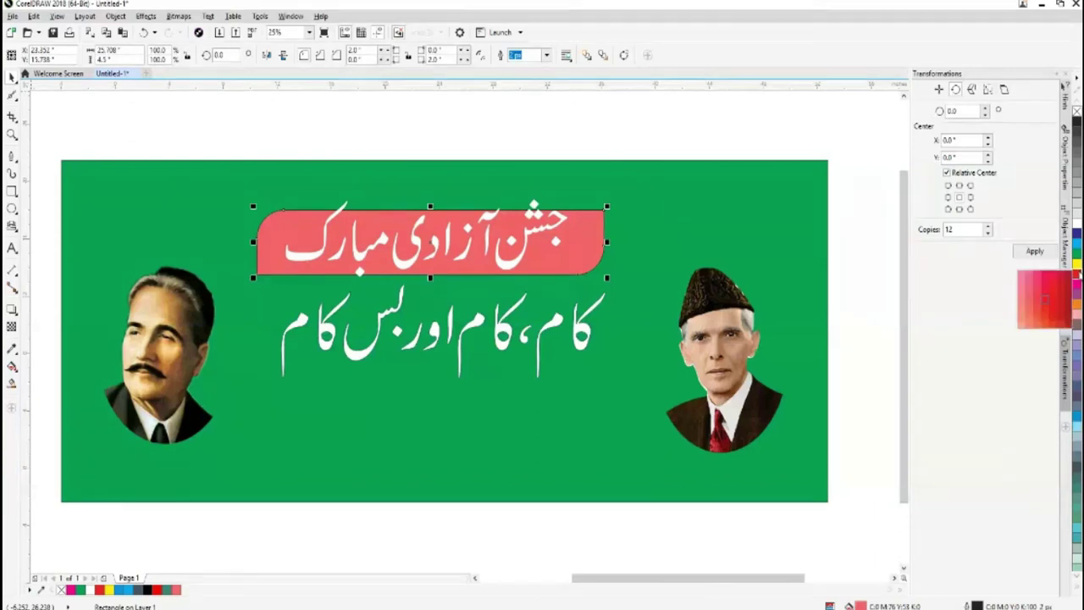
left_click(1038, 287)
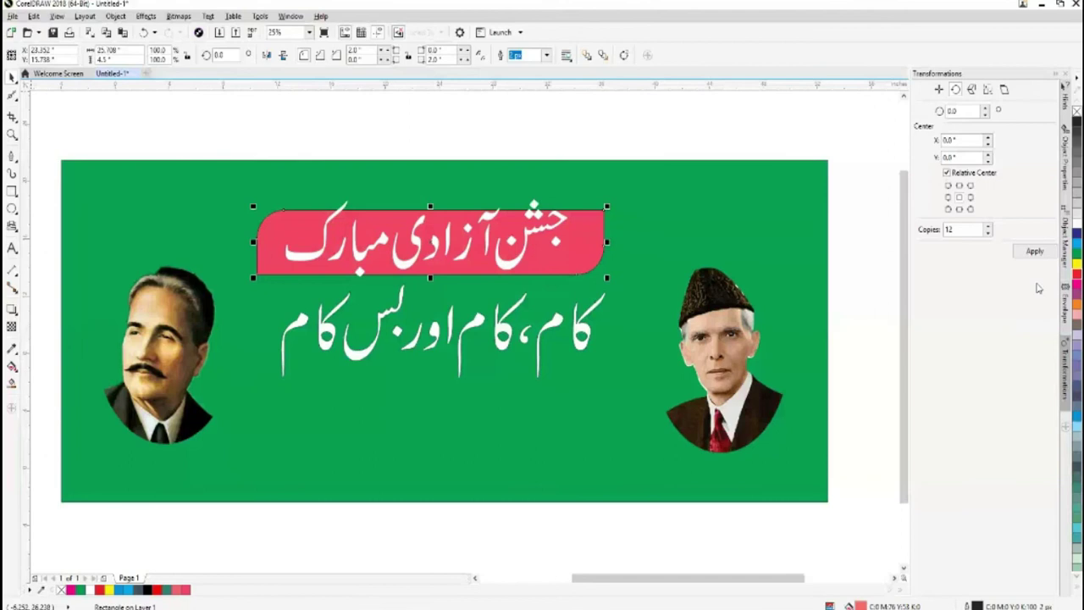
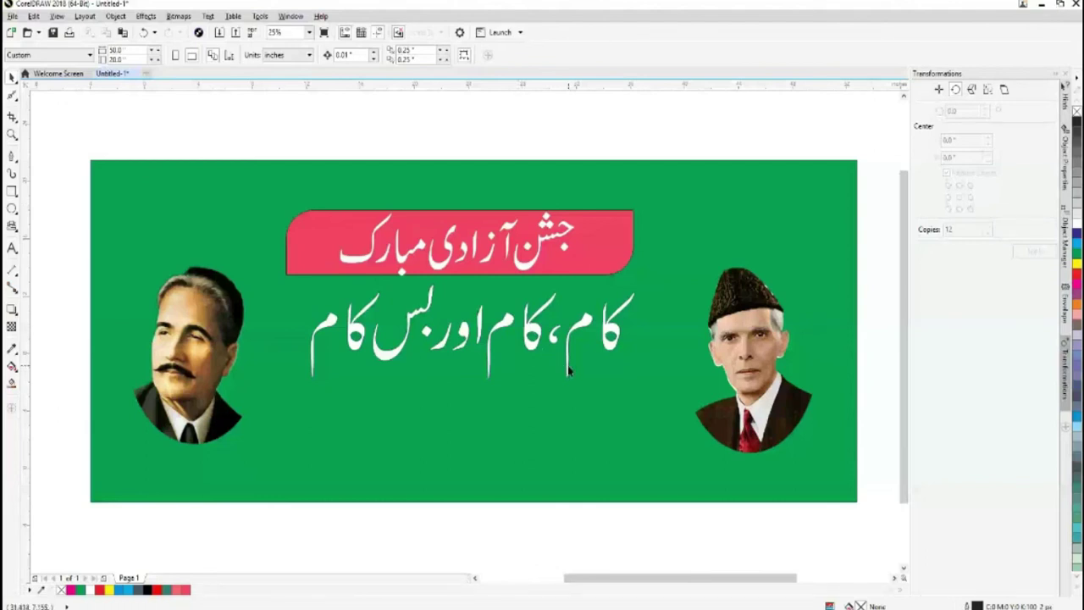
Step: Paste a smaller copy of the slogan line, about 15.9 inches wide, and place it beneath the original slogan
key("ctrl+a")
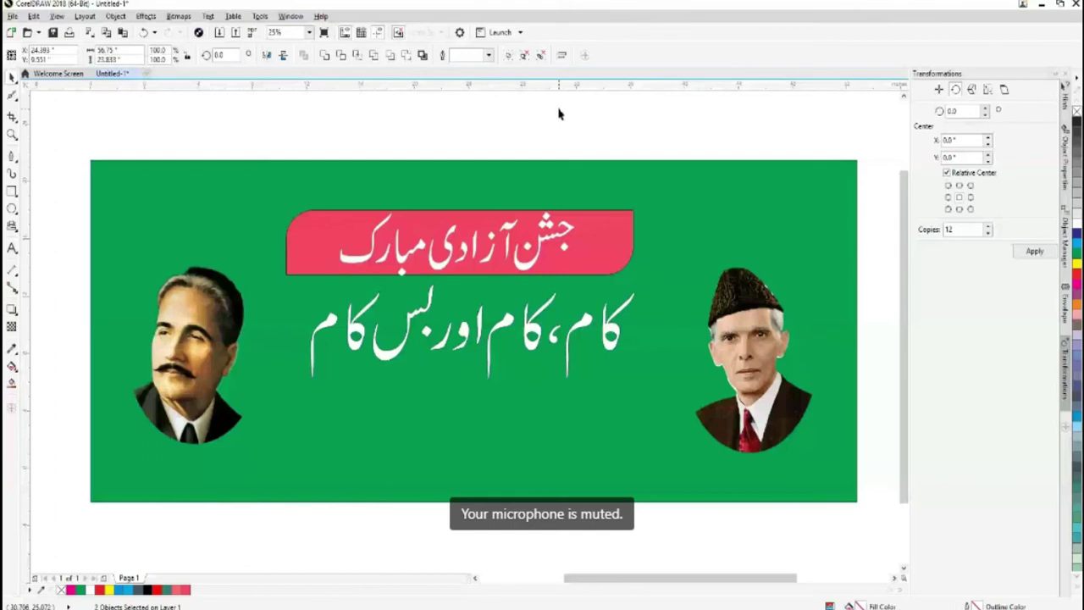
key("ctrl+v")
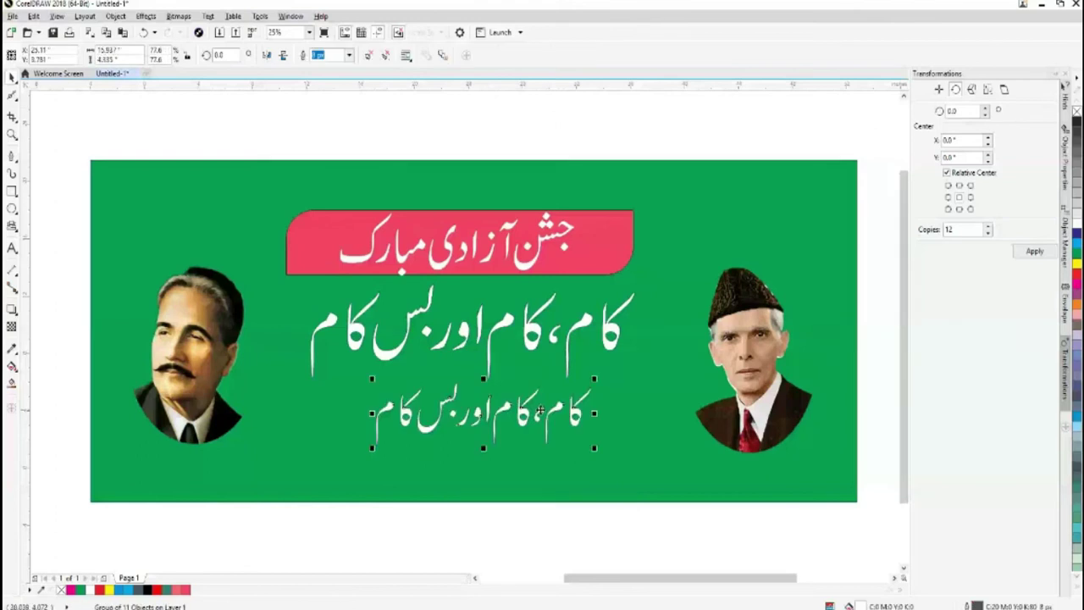
left_click_drag(539, 410, 539, 328)
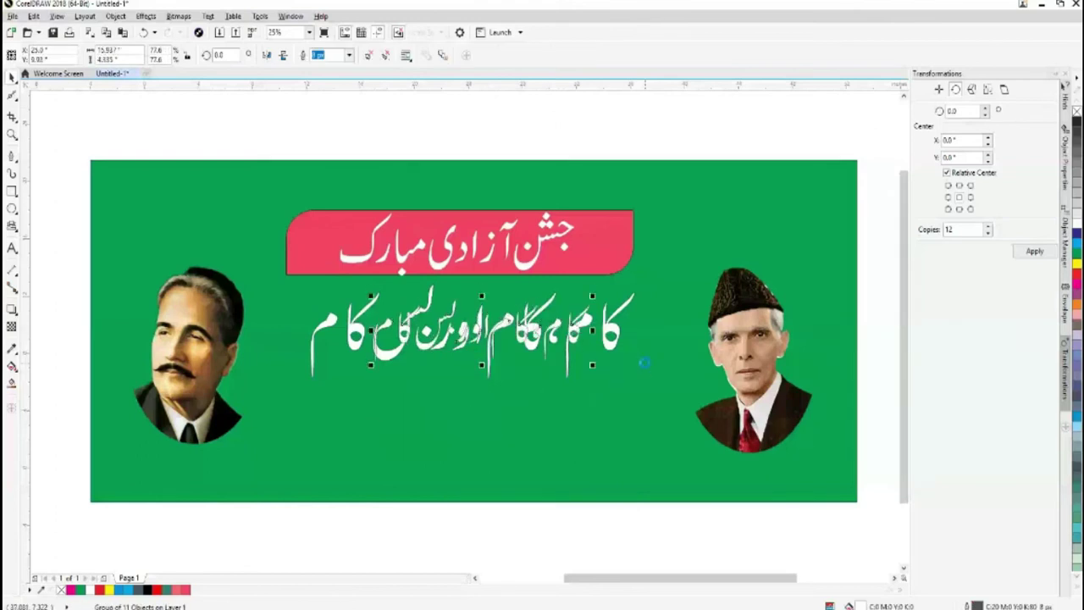
key("Down")
key("Down")
key("Down")
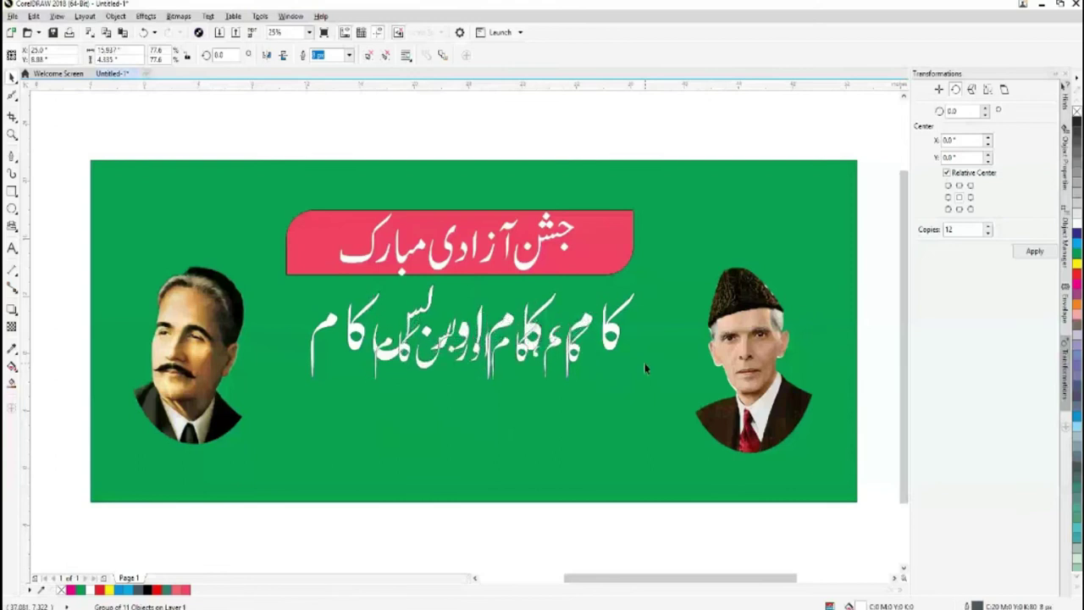
left_click_drag(523, 347, 519, 409)
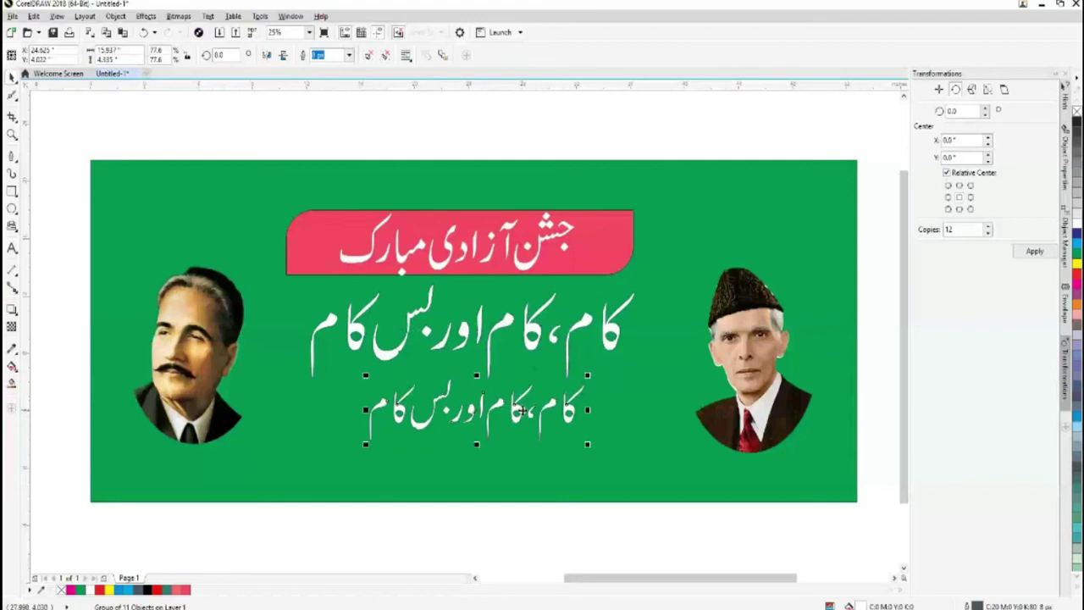
Step: Sample the headline rectangle's pink with the eyedropper and set the smaller slogan's outline width to None
left_click(12, 348)
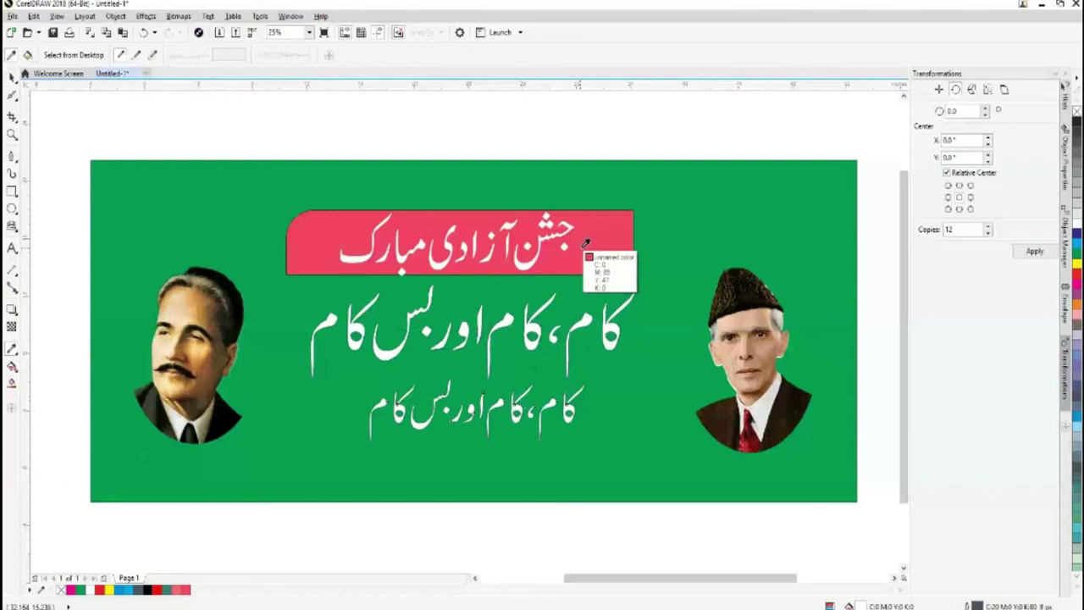
left_click(584, 245)
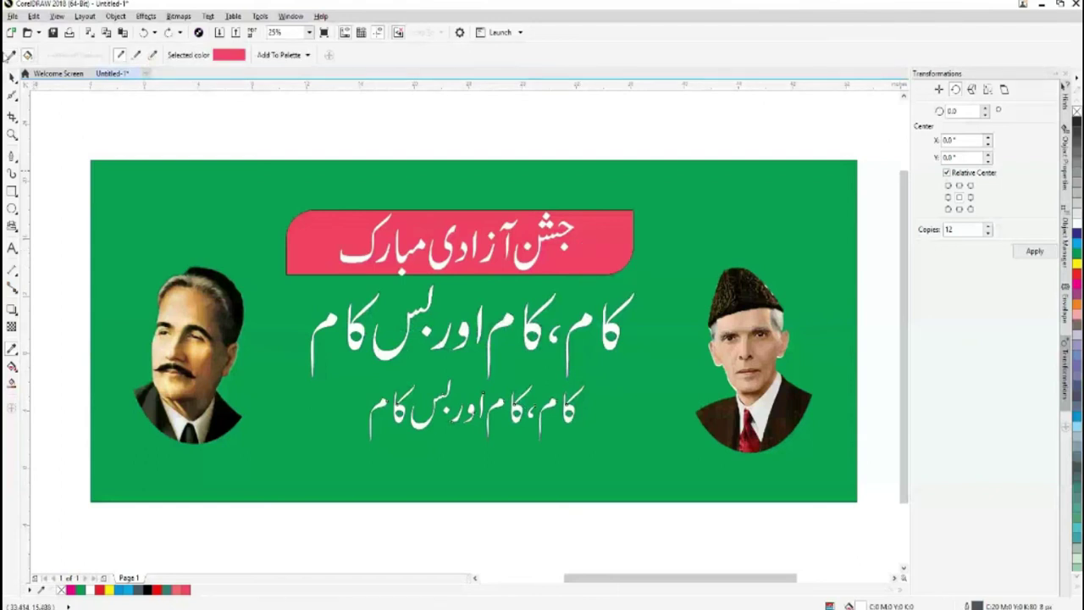
left_click(12, 77)
left_click(432, 426)
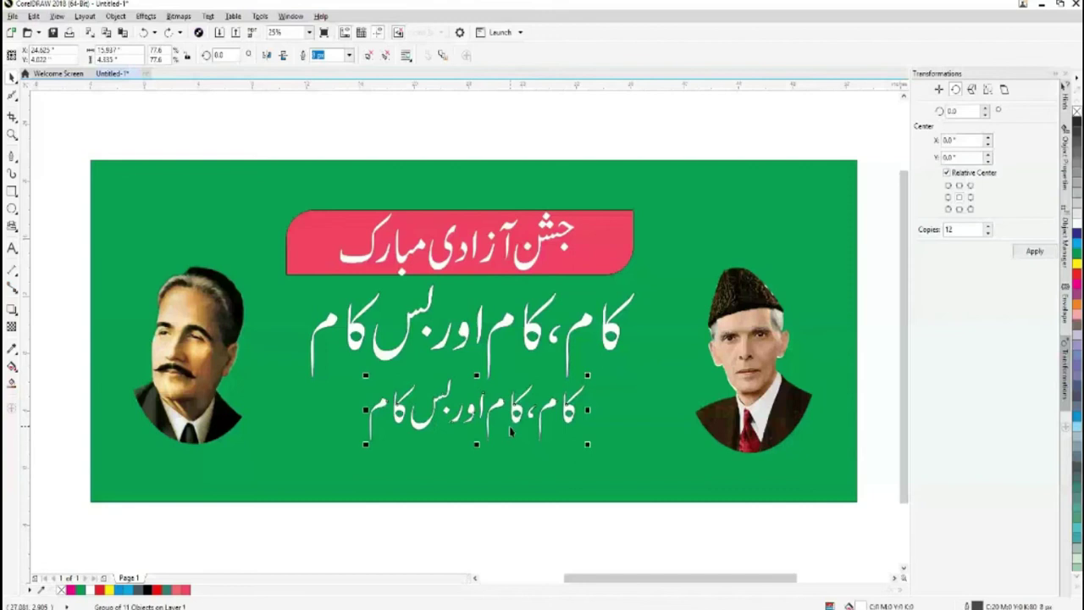
left_click(348, 55)
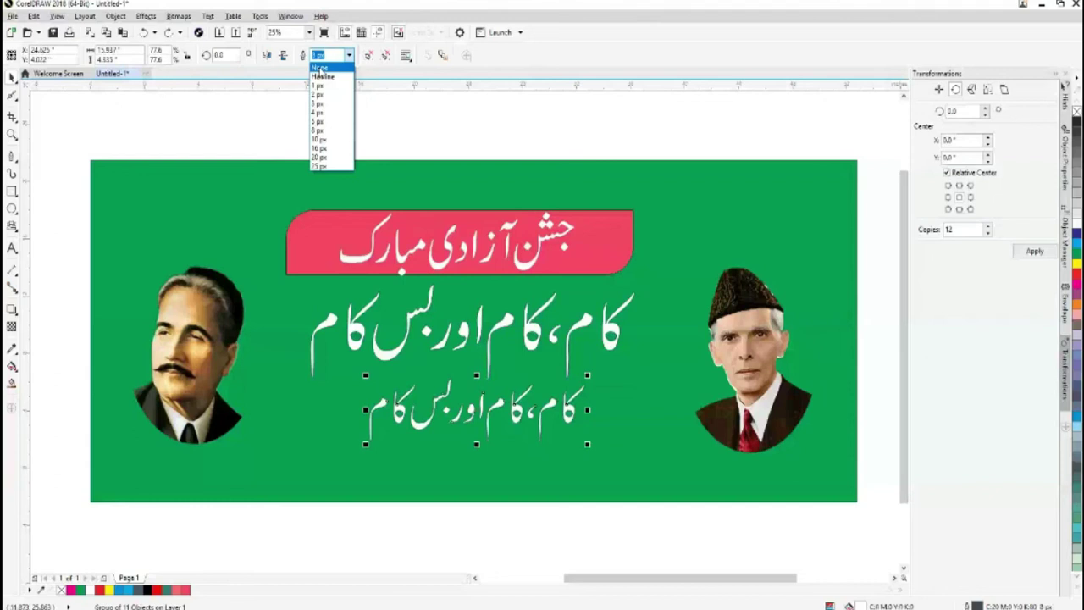
left_click(320, 67)
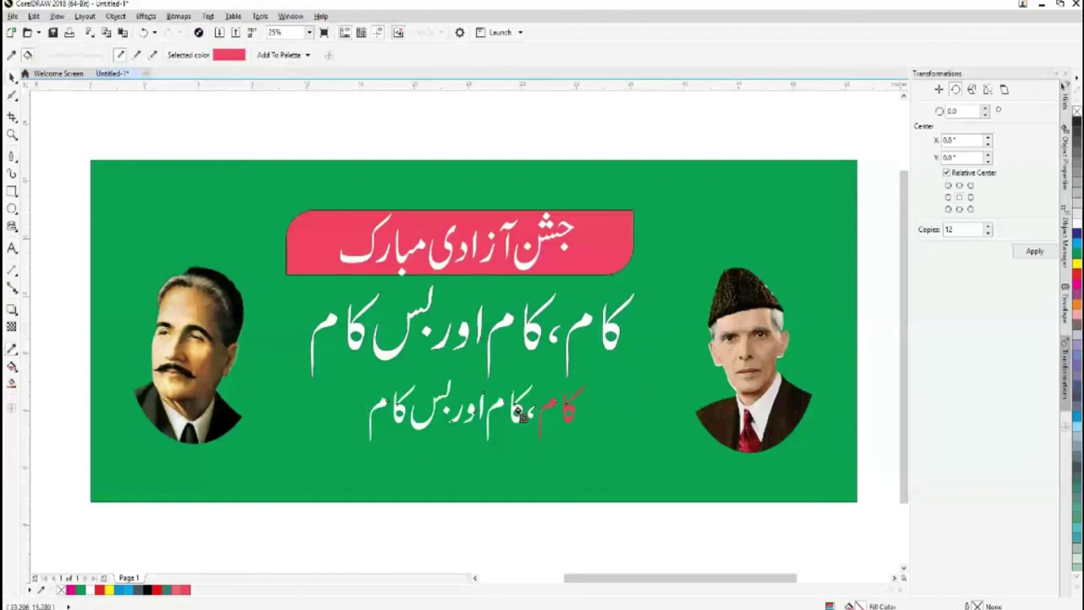
Step: Fill the words of the smaller slogan with the pink sampled from the headline rectangle
left_click(519, 413)
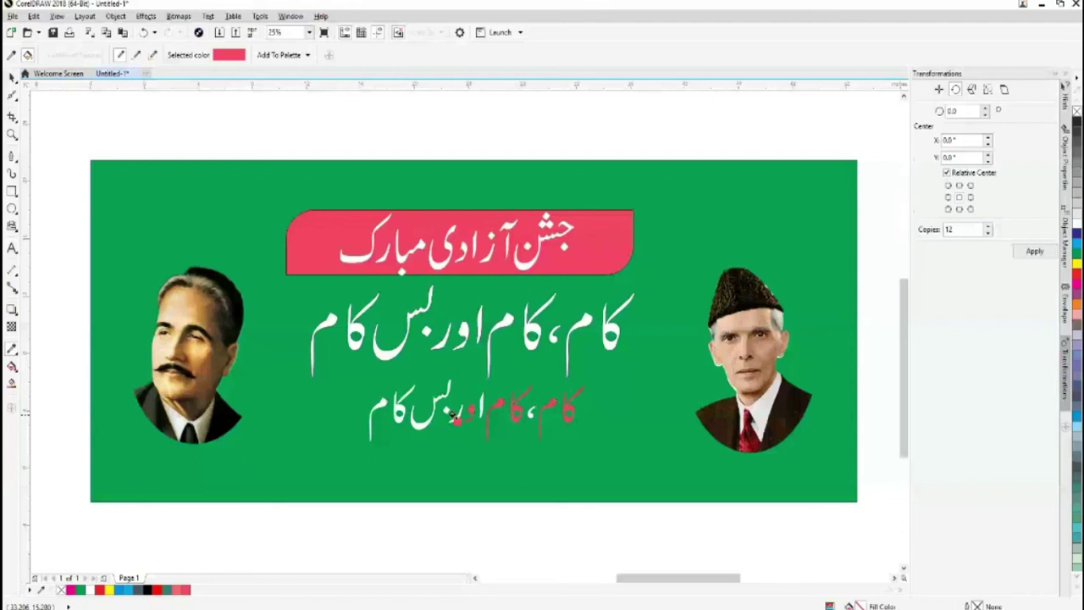
scroll(456, 415, "up", 2)
left_click(378, 426)
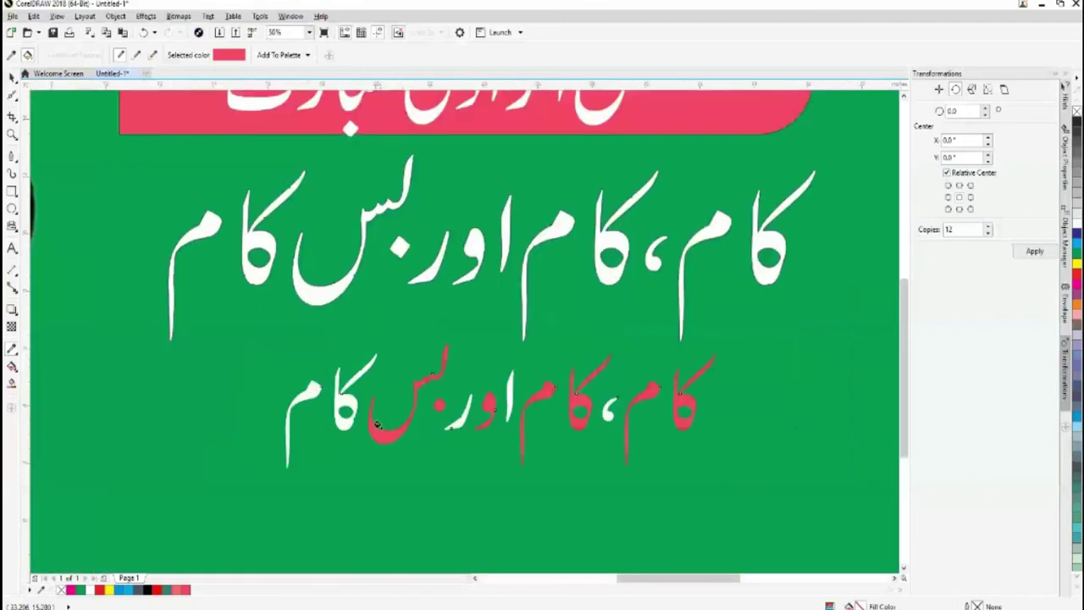
left_click(351, 415)
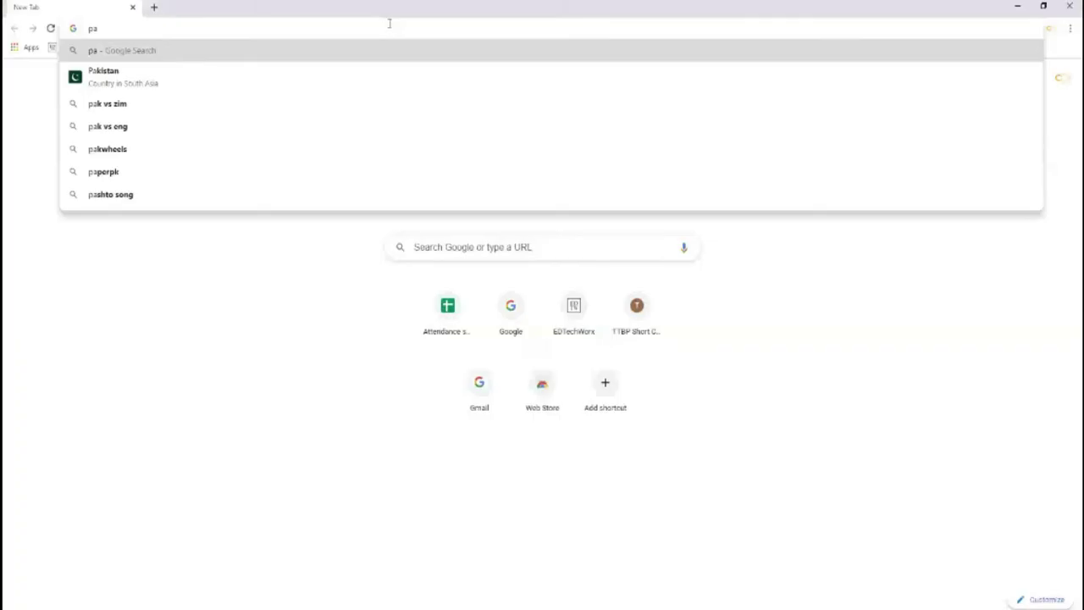
Step: Search Google Images for "pak flag" and filter the results to large images with a transparent background
type("k flag")
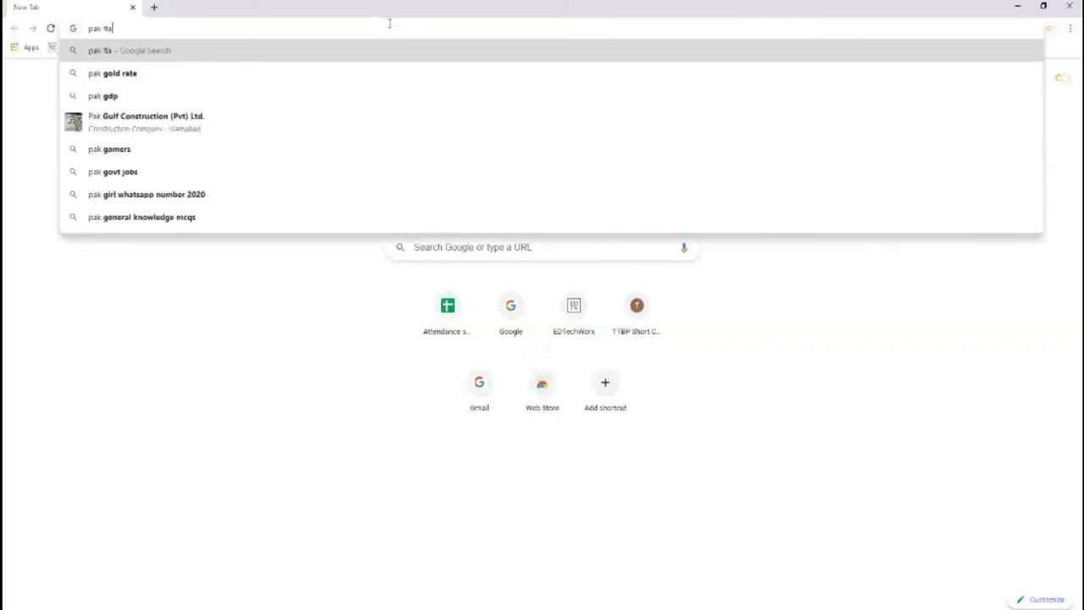
key("Return")
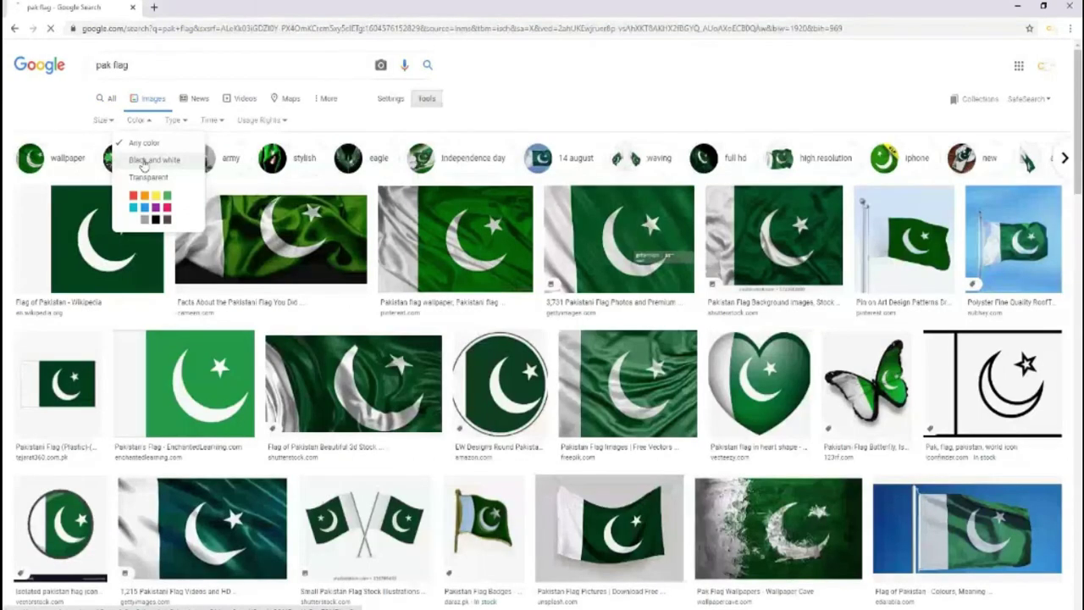
left_click(143, 160)
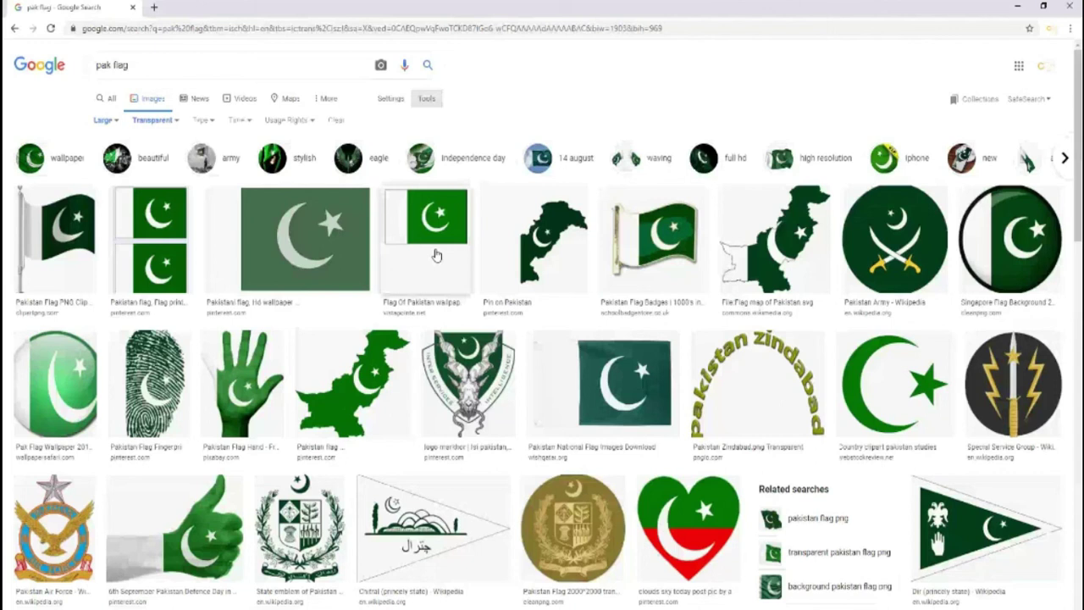
Step: Open the round glossy Pakistan flag result and copy its image
left_click(72, 266)
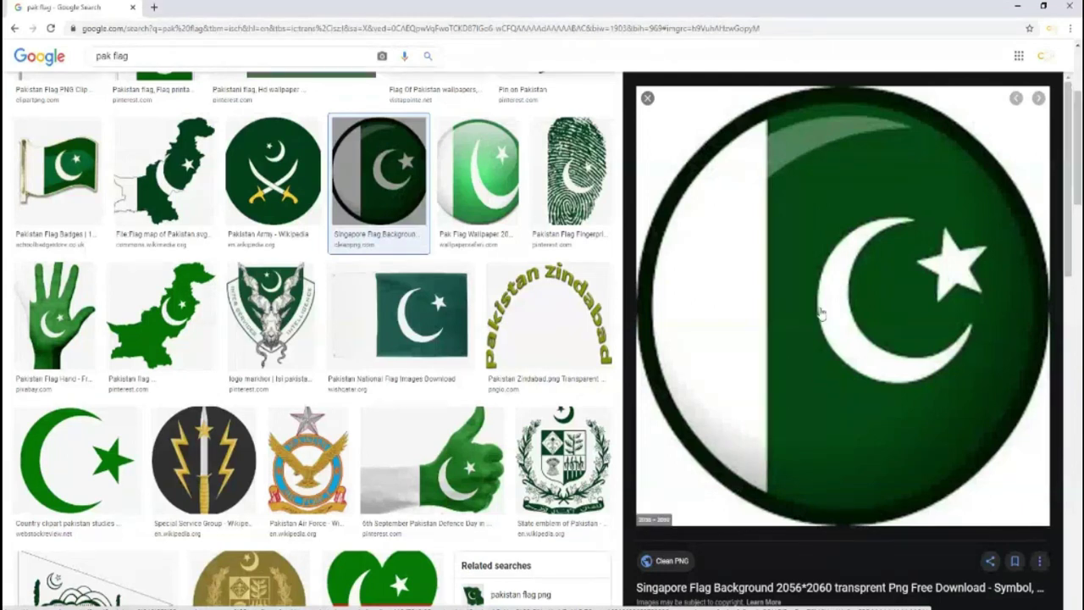
right_click(724, 238)
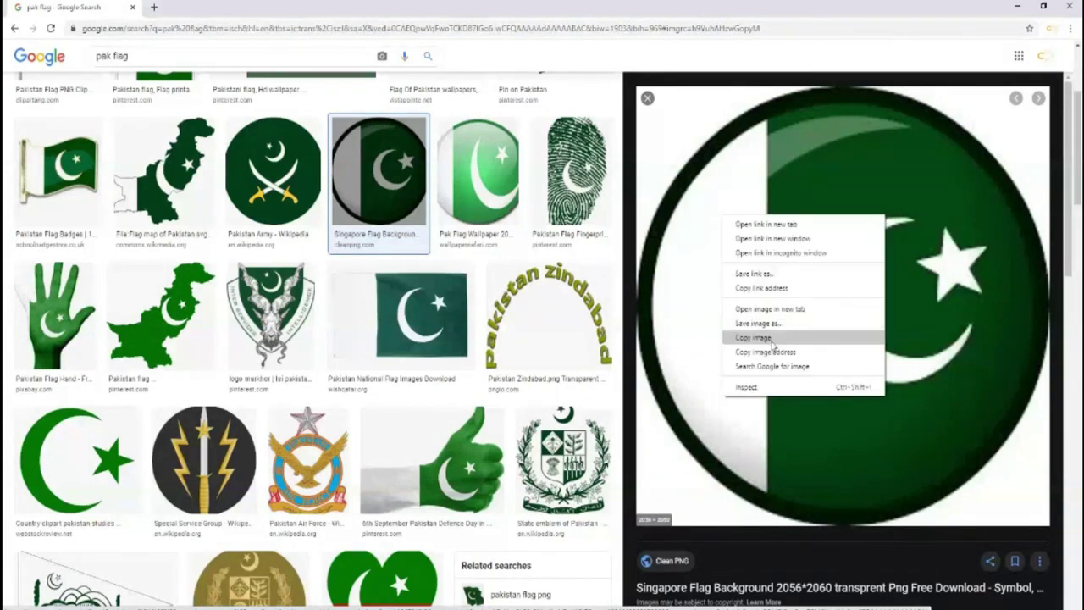
left_click(773, 338)
Step: Switch to CorelDRAW, paste the flag image, enlarge it to about 20.3 by 20.4 inches and place it over the banner's right half
key("alt+Tab")
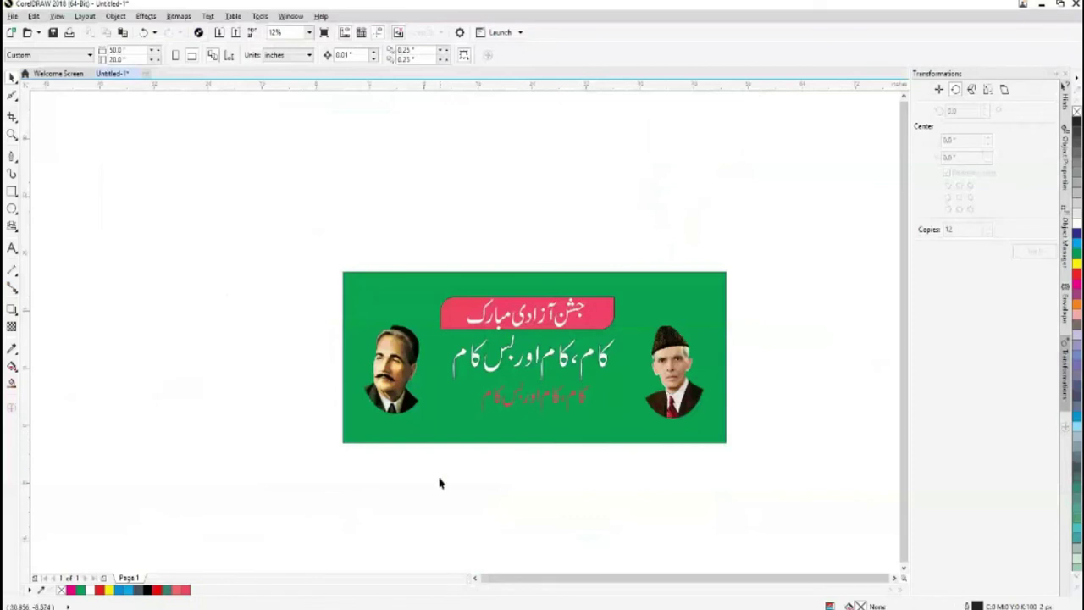
key("ctrl+v")
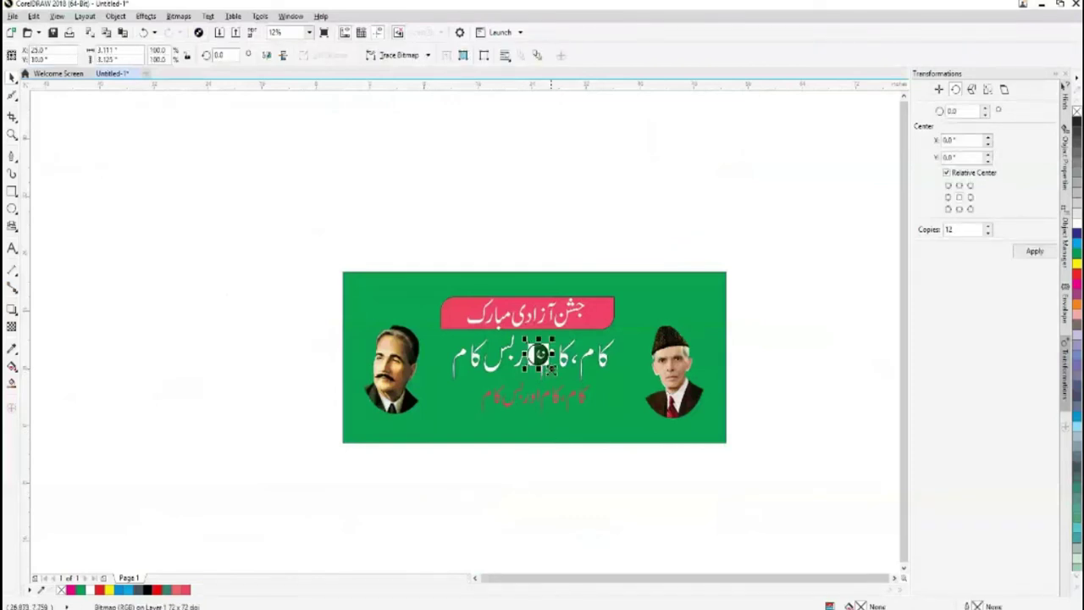
left_click_drag(551, 370, 668, 488)
left_click_drag(628, 452, 435, 189)
left_click_drag(904, 296, 904, 265)
left_click(559, 267)
left_click_drag(398, 213, 621, 421)
left_click_drag(637, 481, 617, 467)
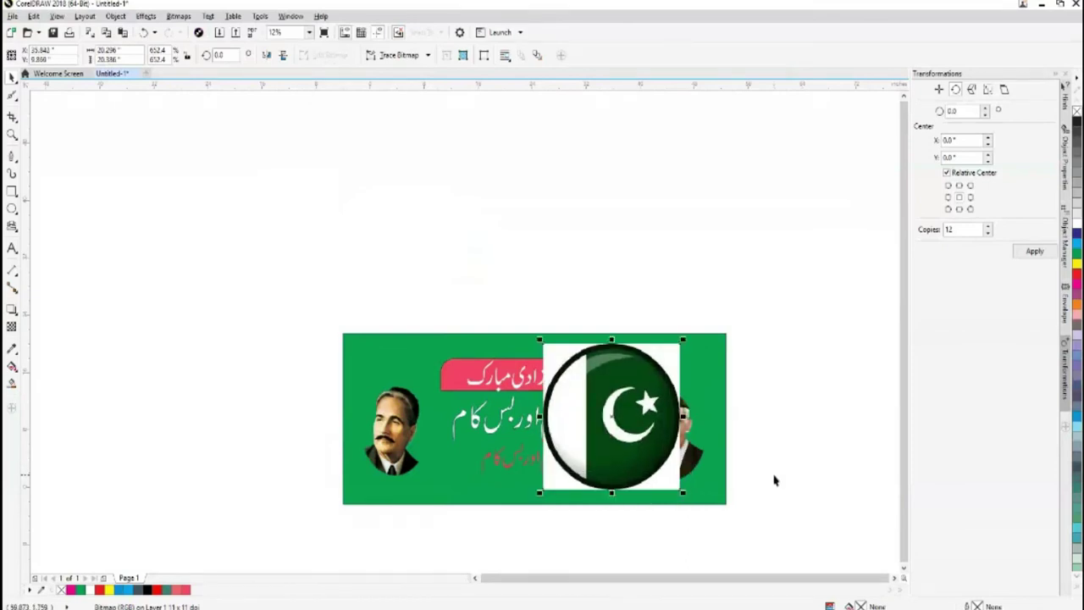
scroll(773, 480, "up", 2)
left_click(178, 16)
left_click(193, 34)
left_click(499, 376)
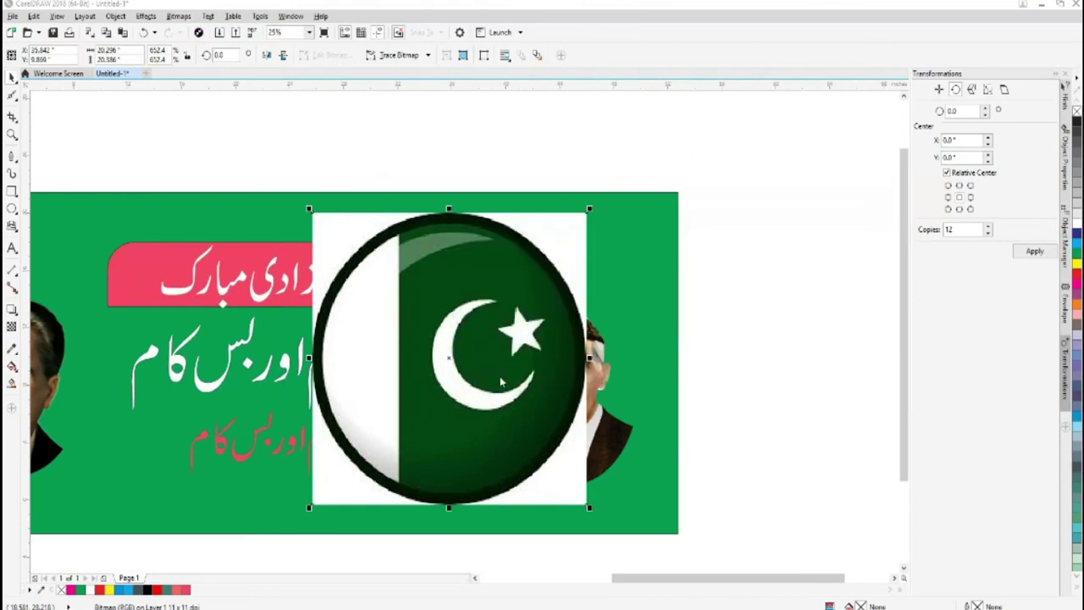
left_click(532, 158)
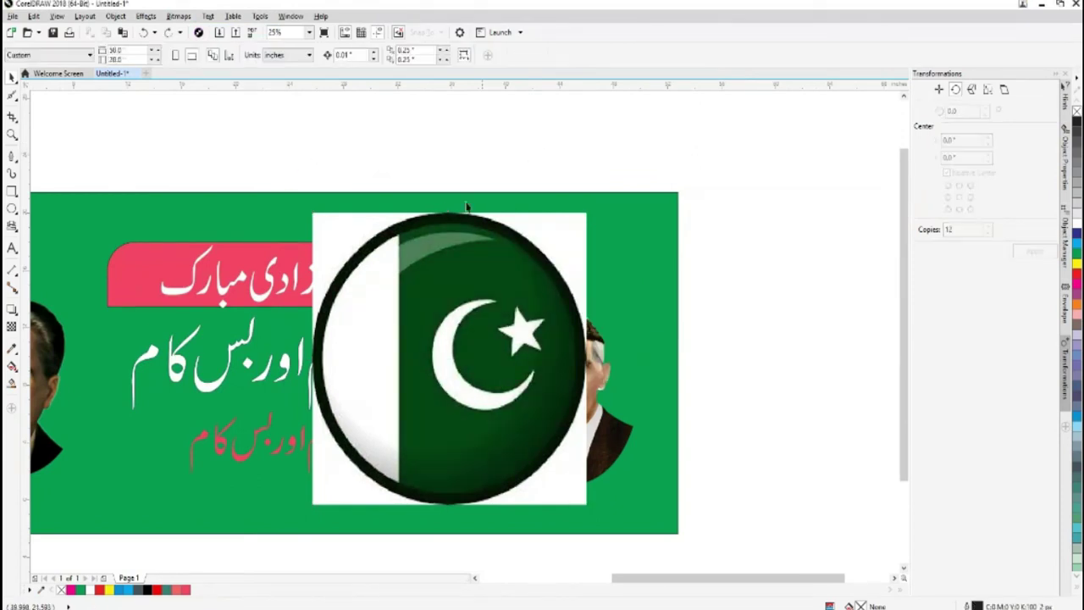
Step: Draw a circle about 16 inches in diameter overlapping the flag's lower right part and nudge it slightly upward
left_click(12, 209)
left_click_drag(411, 325, 626, 554)
key("space")
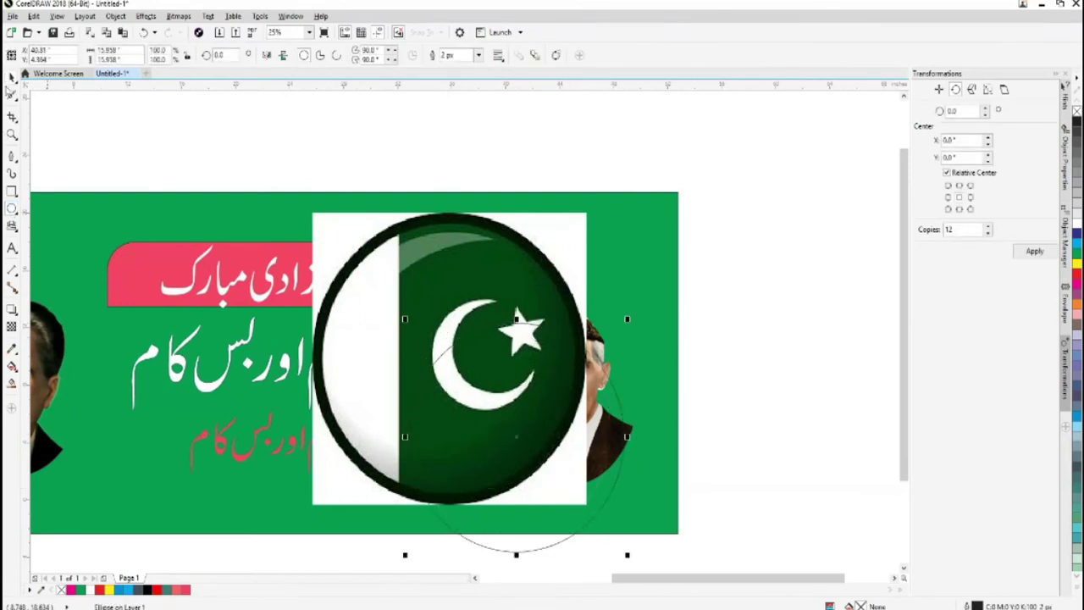
key("Up")
key("Up")
key("Up")
key("Up")
key("Up")
key("Up")
key("Up")
key("Up")
key("Up")
key("Up")
key("Up")
key("Up")
key("Up")
key("Up")
key("Up")
key("Up")
key("Up")
key("Up")
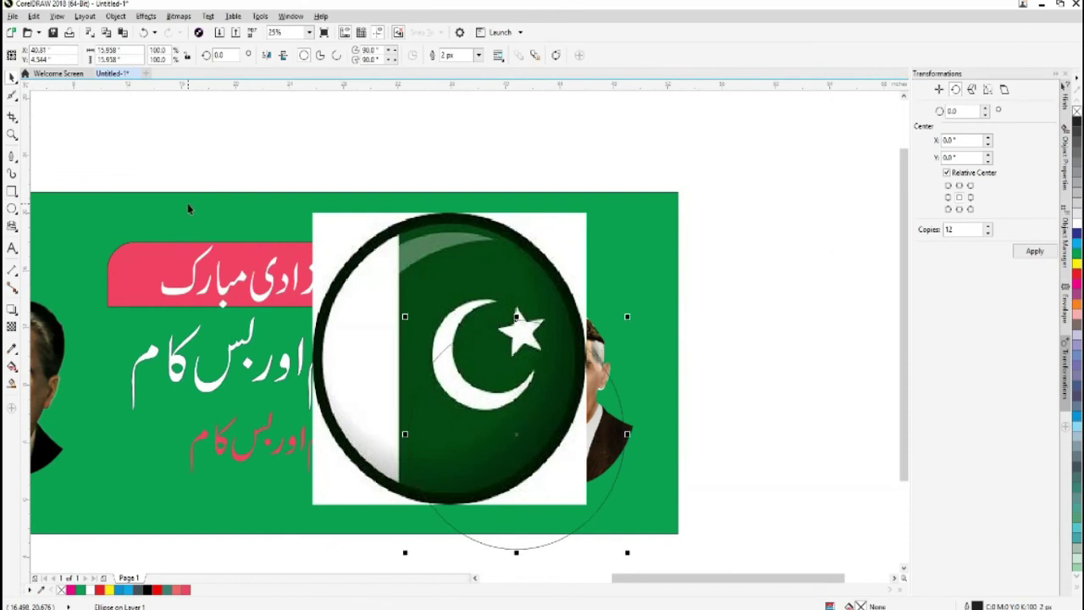
Step: Fit the circle over the round flag at about 19.9 by 19.2 inches and set its outline width to 25 px
left_click_drag(518, 433, 447, 355)
left_click_drag(557, 476, 582, 498)
key("Right")
key("Right")
key("Right")
key("Right")
key("Right")
key("Right")
key("Right")
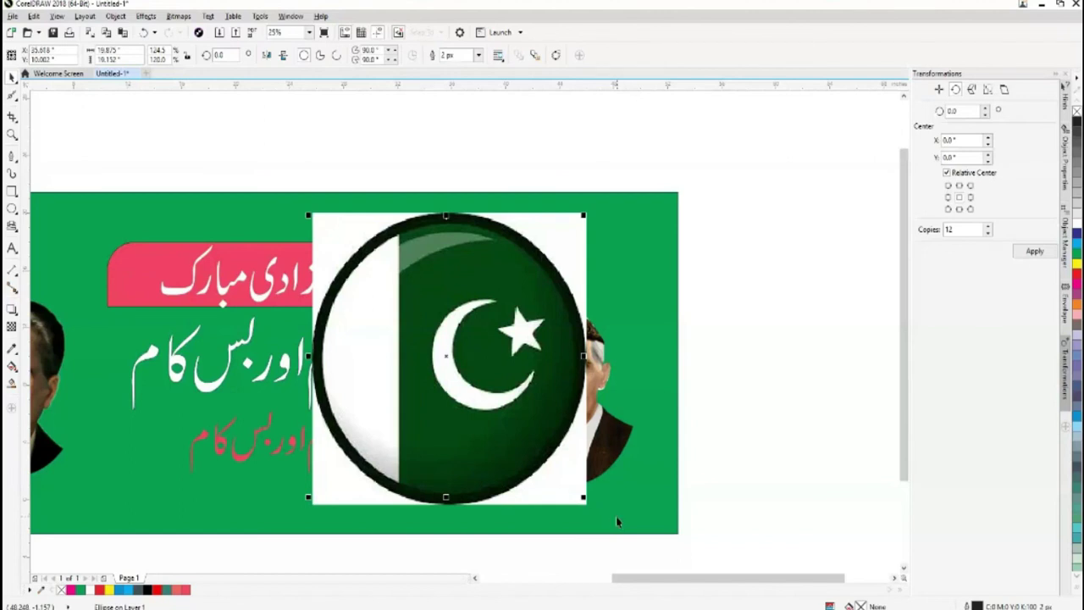
left_click(478, 55)
left_click(457, 149)
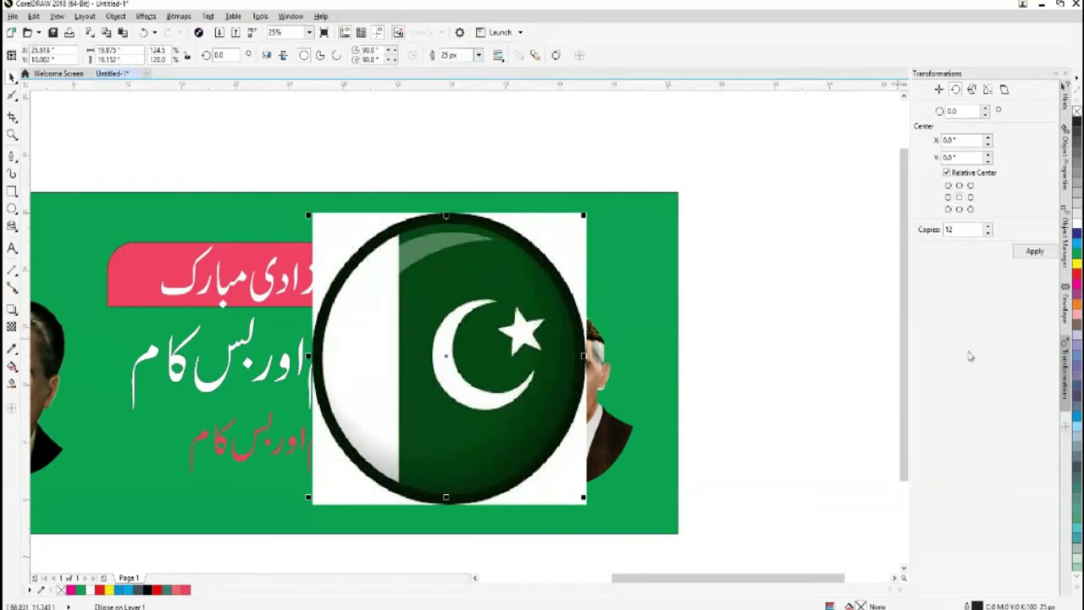
Step: Give the circle over the flag a red outline and PowerClip the flag image inside the circle
right_click(1076, 275)
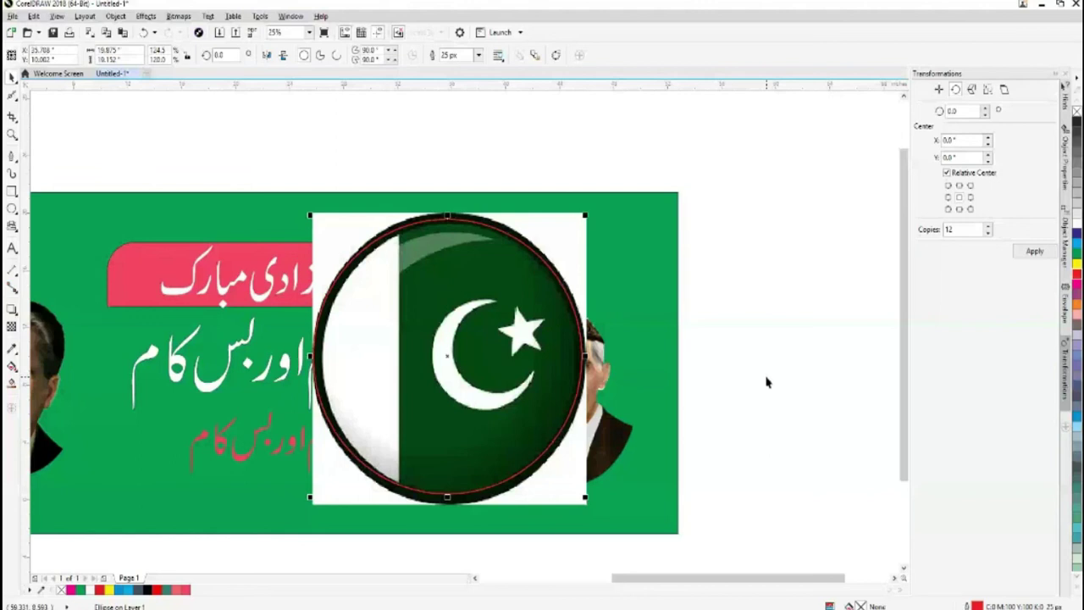
left_click(566, 254)
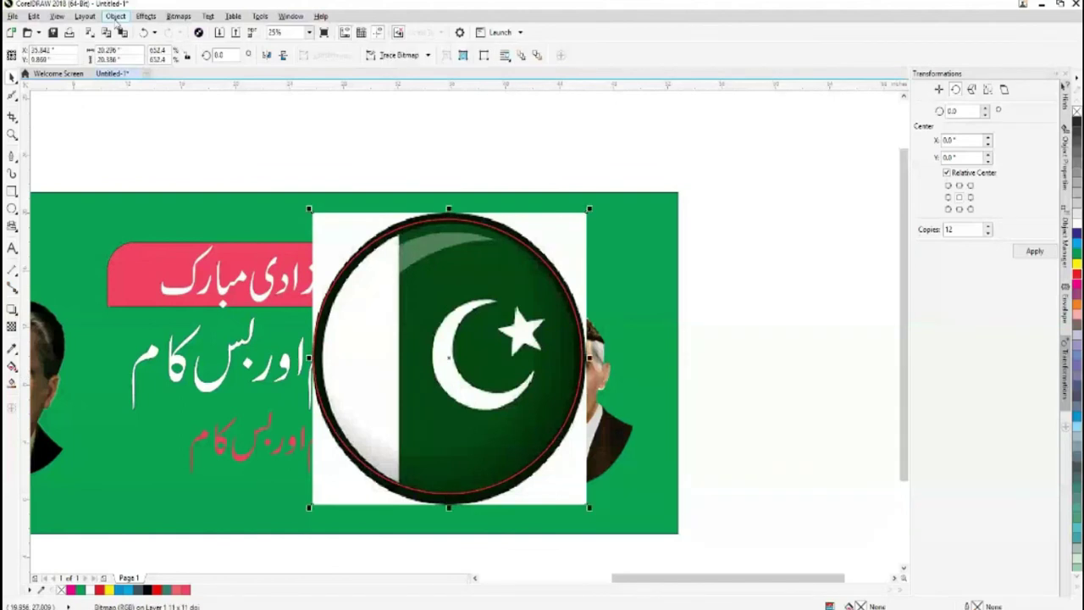
key("Escape")
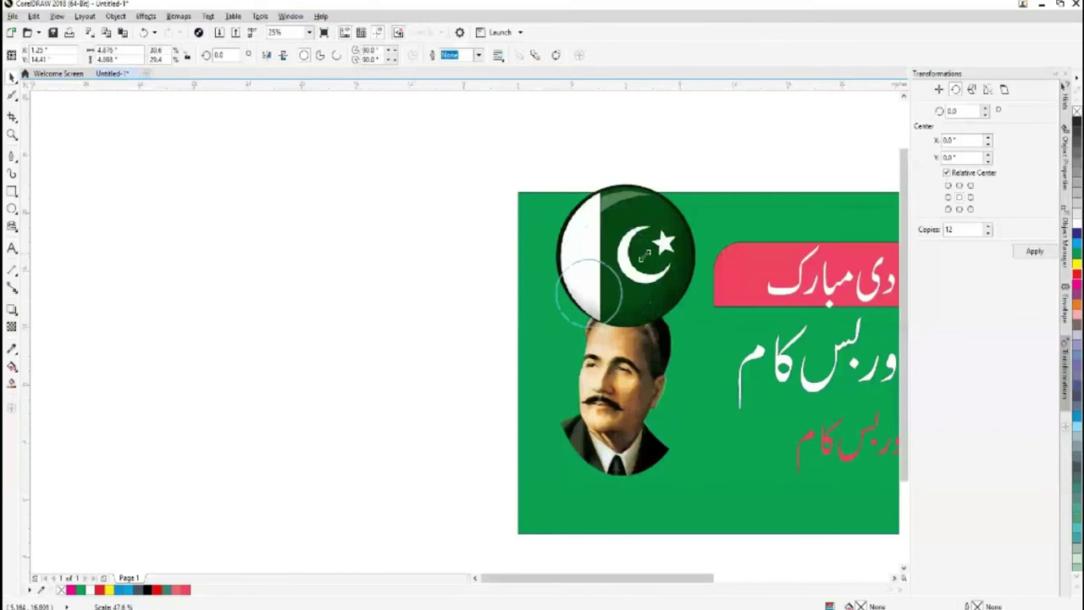
Step: Shrink the clipped round flag to about 4.1 by 3.9 inches and place it in the banner's upper left corner
left_click_drag(643, 256, 614, 271)
left_click_drag(584, 304, 568, 248)
left_click_drag(692, 580, 774, 582)
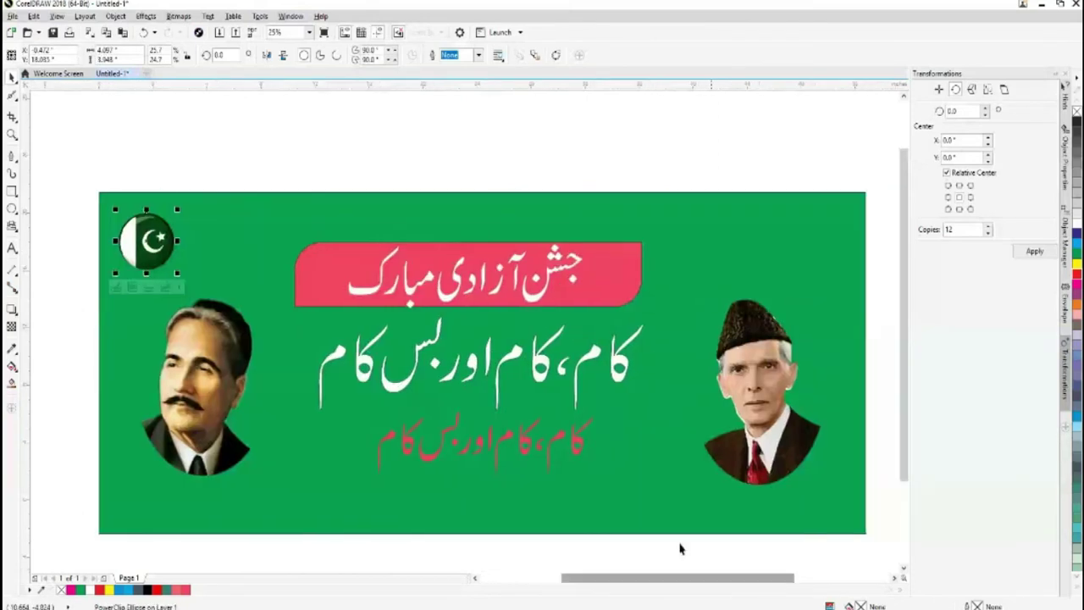
Step: Place a copy of the small round flag in the banner's upper right corner, above the right portrait
left_click_drag(742, 253, 823, 247)
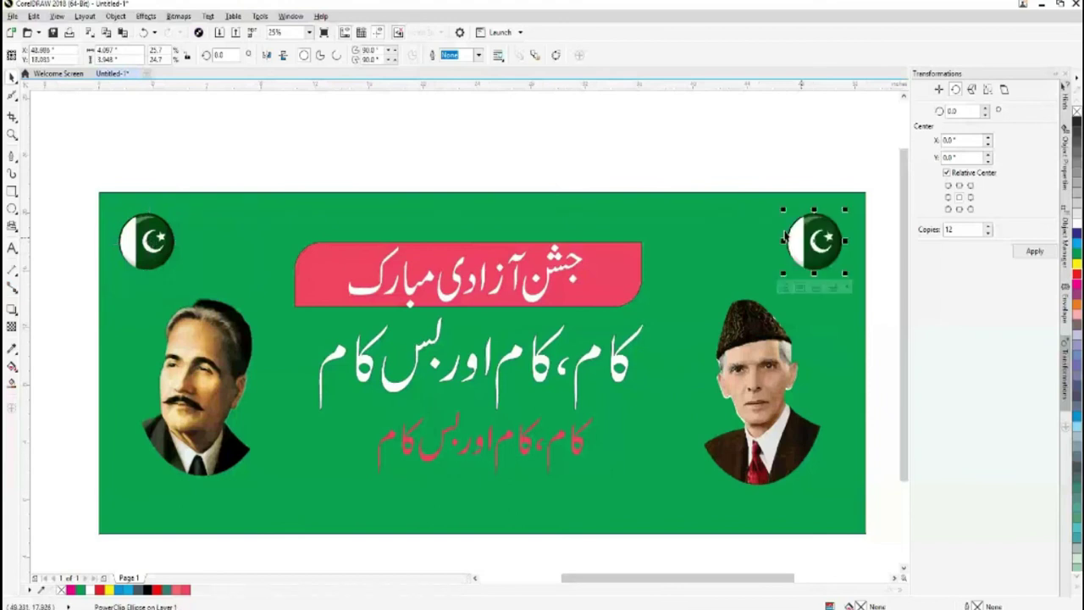
left_click(742, 191)
left_click_drag(901, 441, 903, 465)
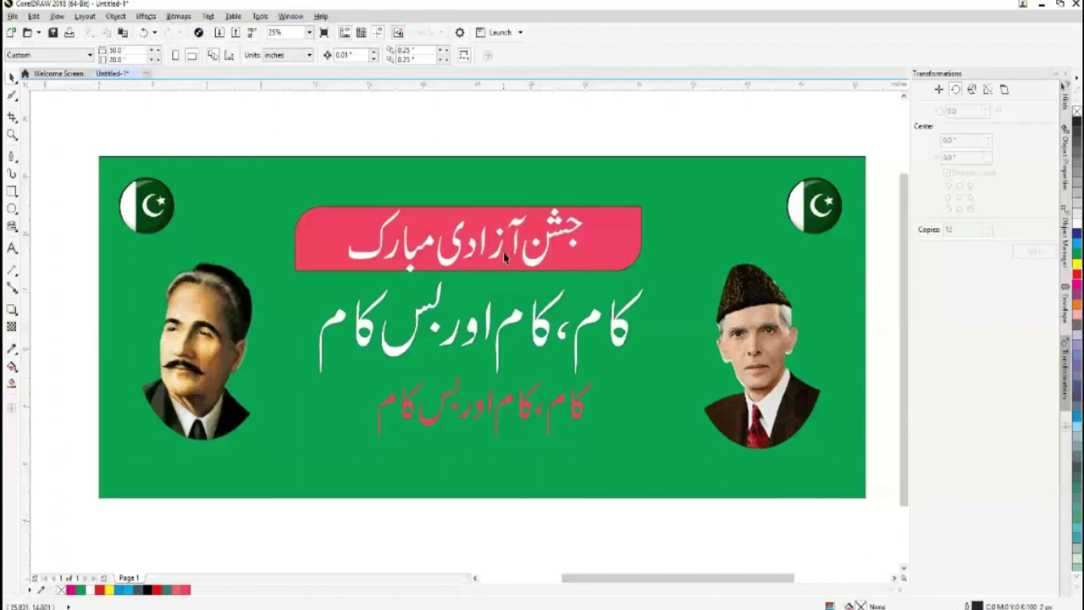
left_click(661, 477)
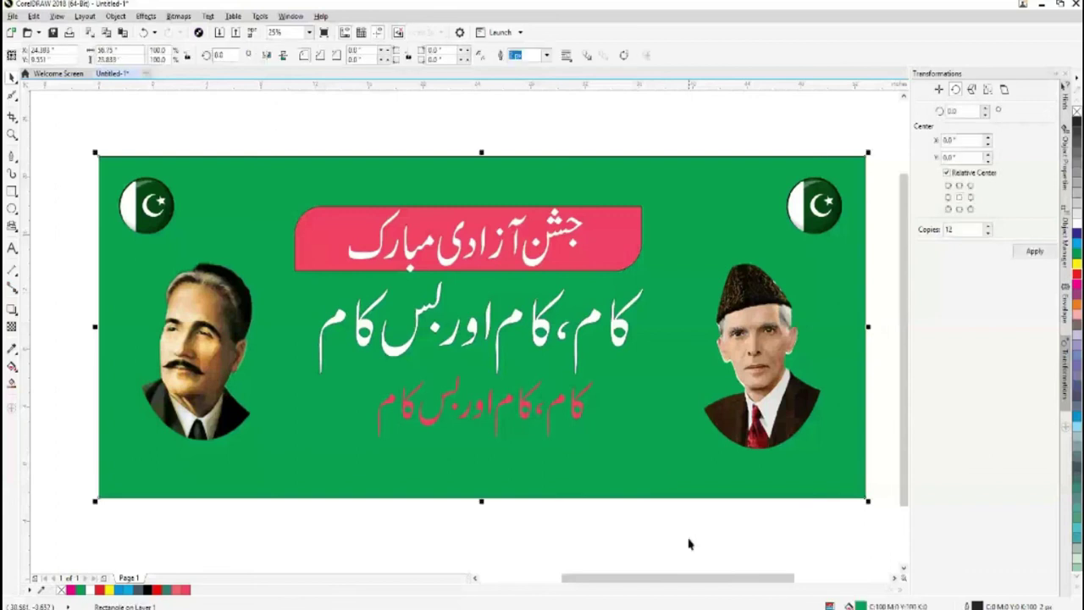
left_click(602, 545)
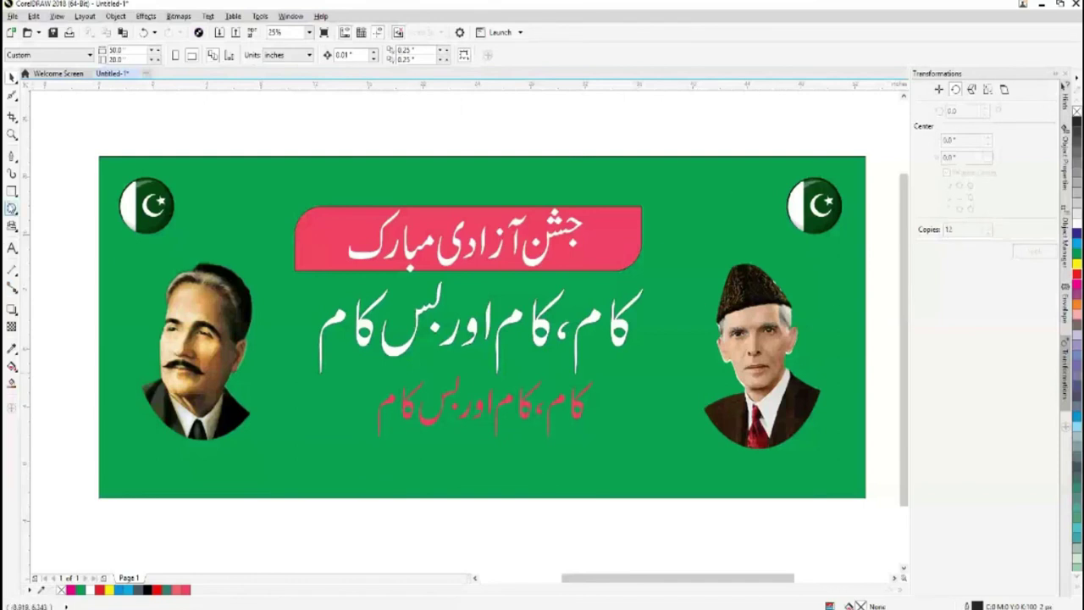
left_click(12, 227)
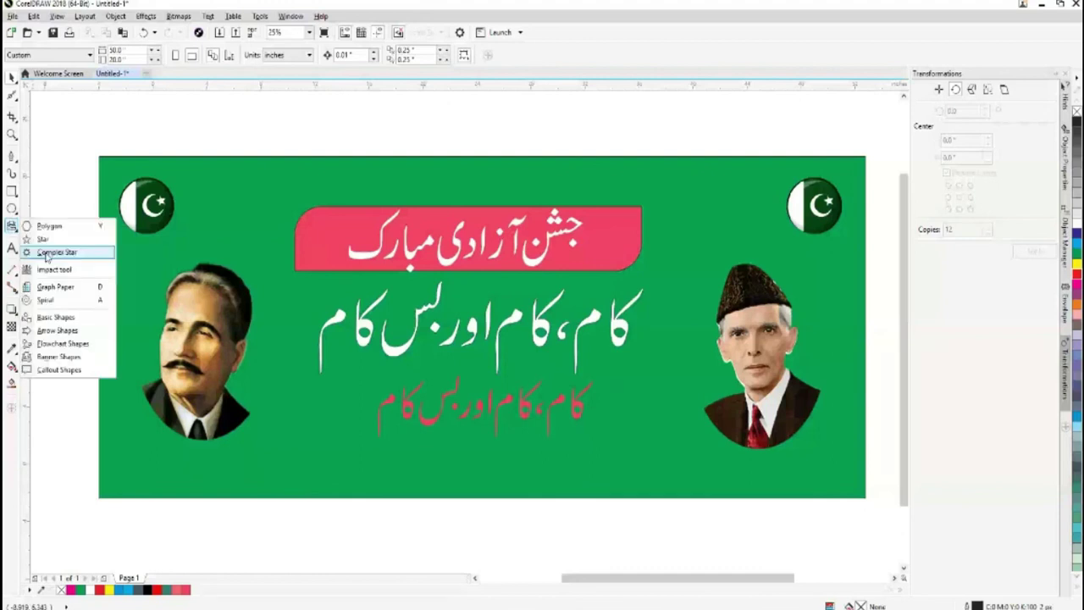
left_click(46, 256)
left_click_drag(670, 259, 755, 402)
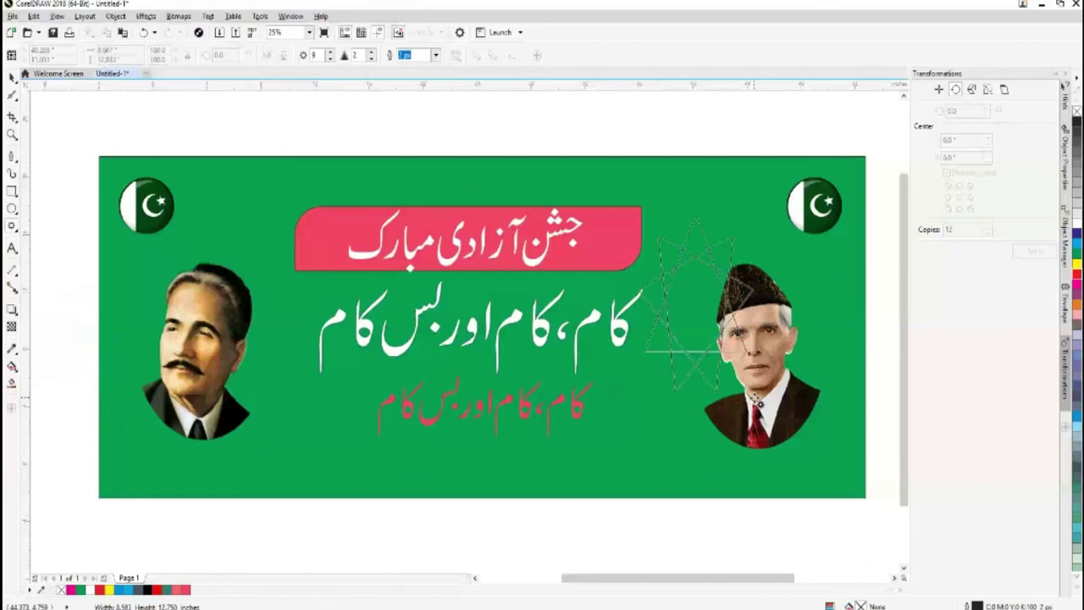
left_click(11, 228)
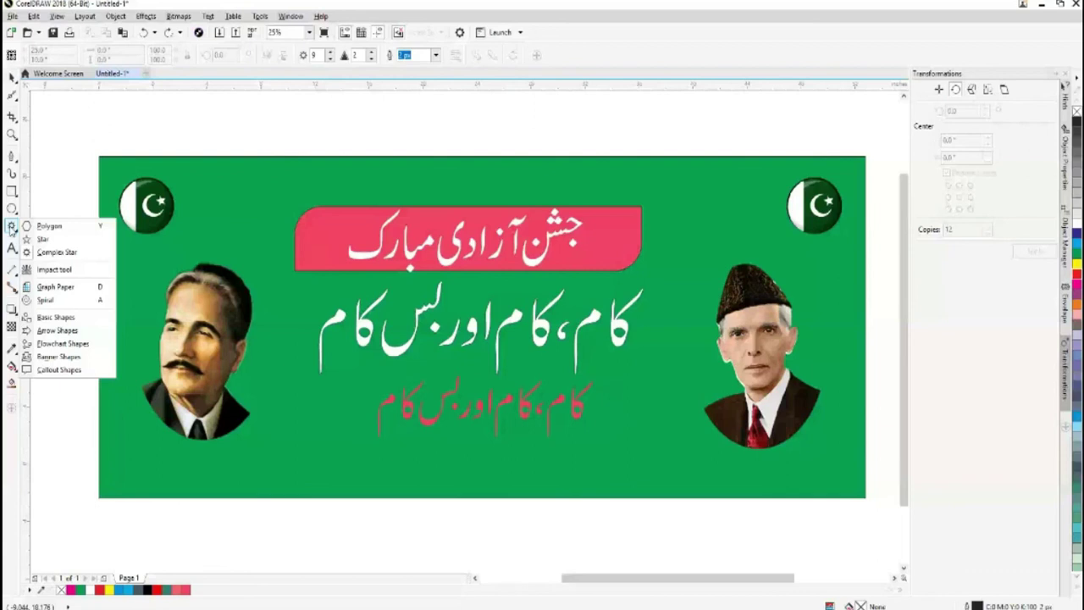
left_click(12, 226)
left_click(12, 226)
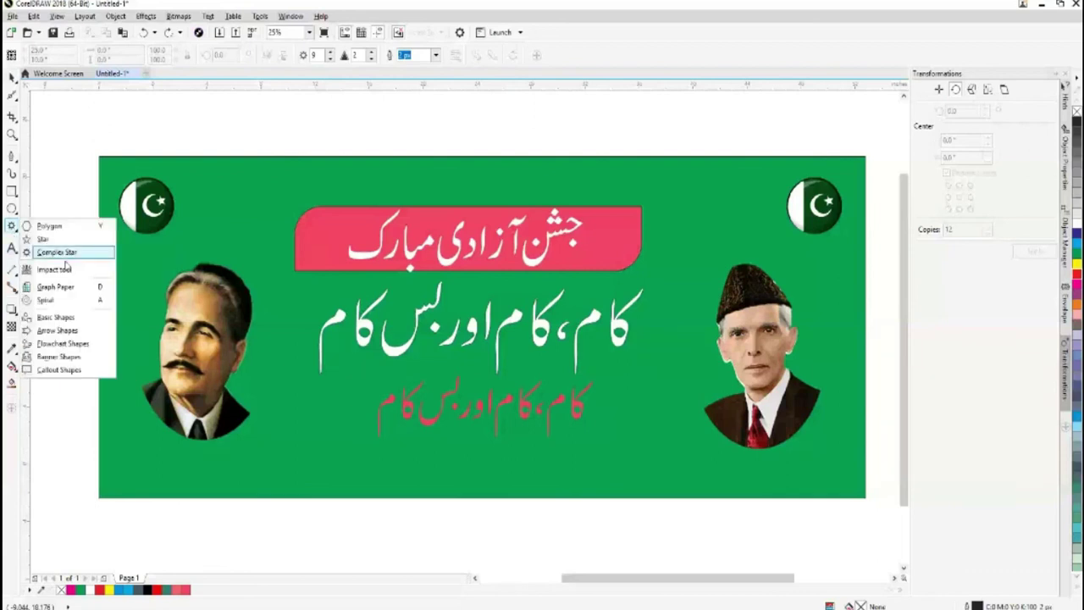
left_click(65, 320)
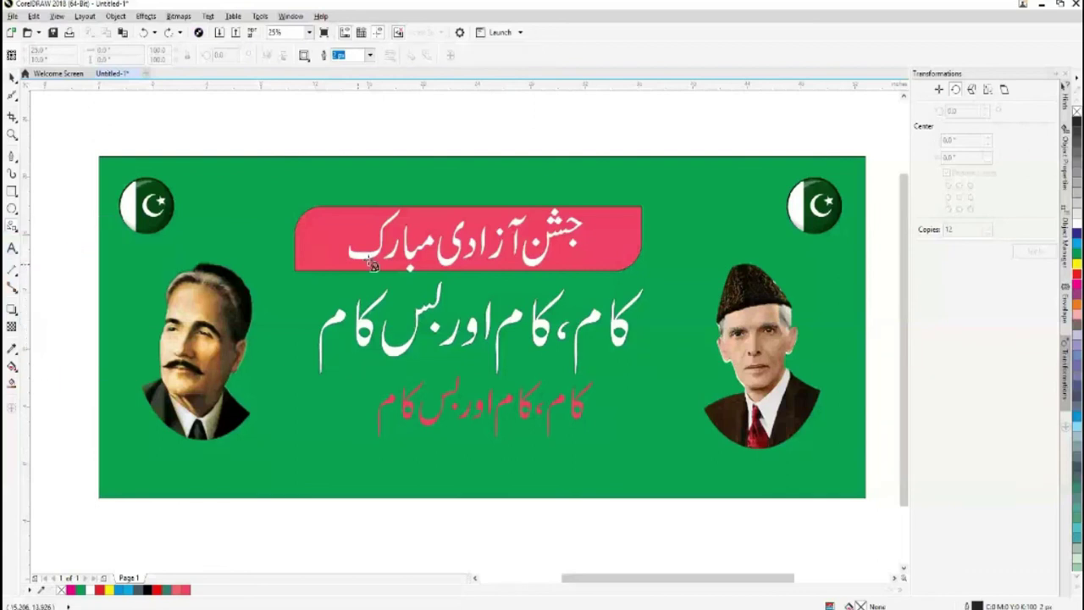
left_click(307, 57)
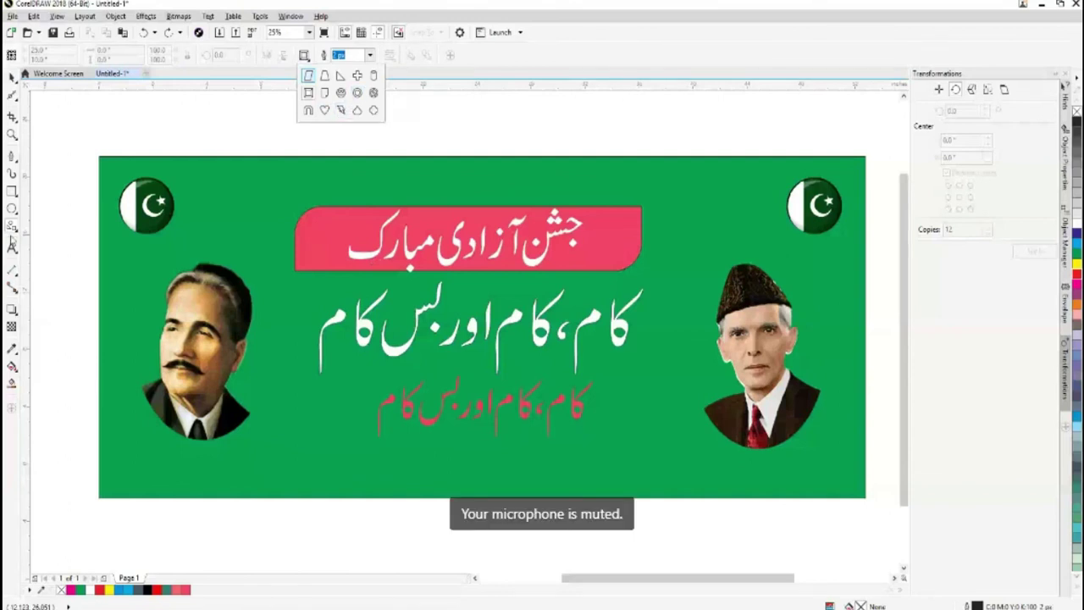
Step: Draw a yellow starburst banner shape, scale it to about 6.1 by 6.4 inches and place it between the headline and the right flag
left_click(12, 226)
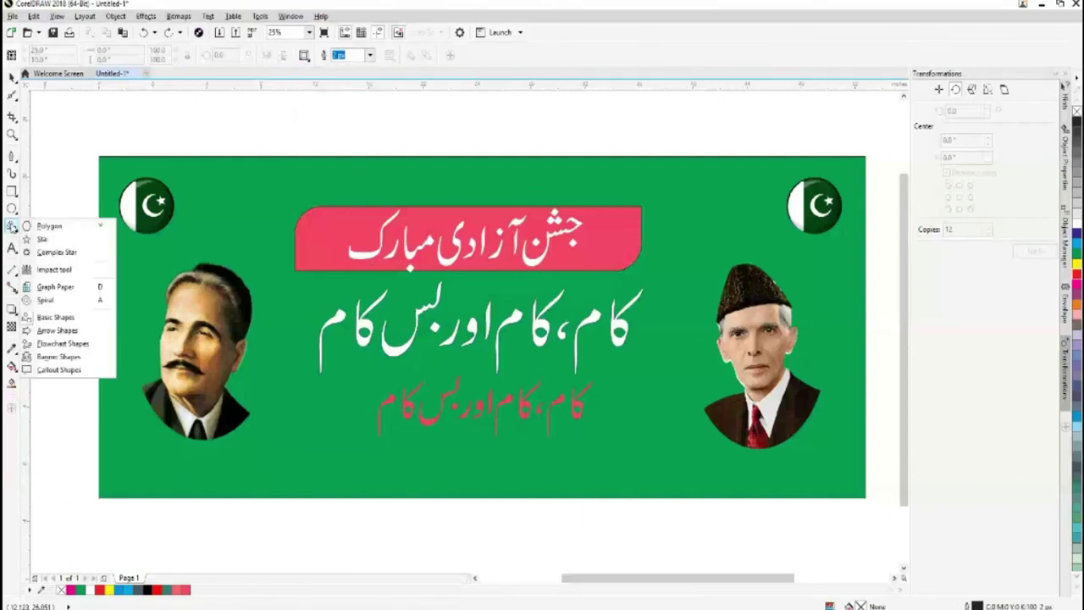
left_click(59, 357)
left_click(306, 57)
left_click(374, 76)
left_click_drag(625, 217, 737, 358)
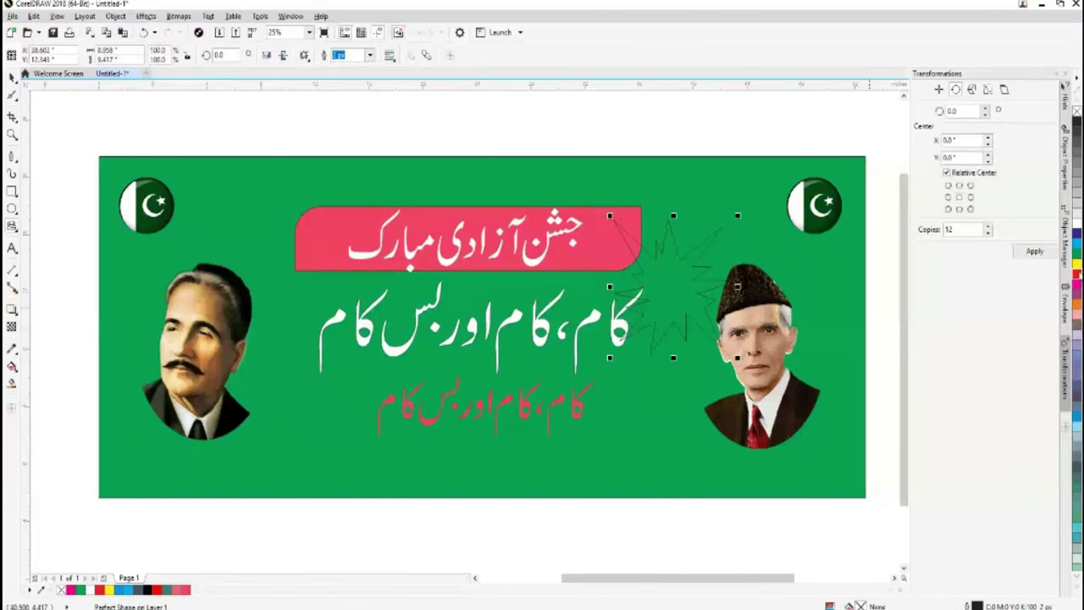
left_click(1077, 264)
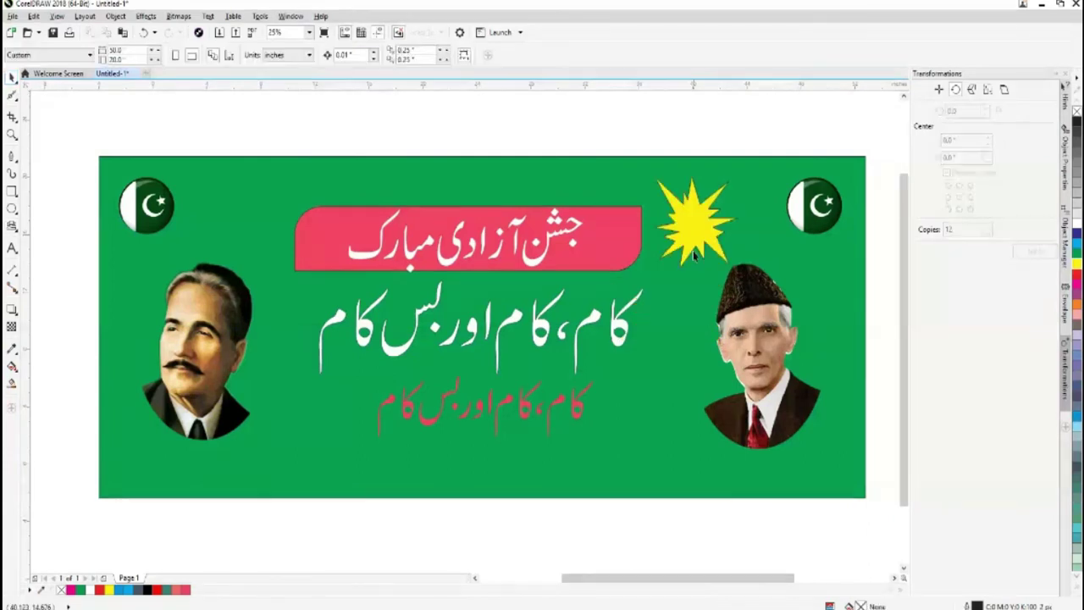
left_click(695, 254)
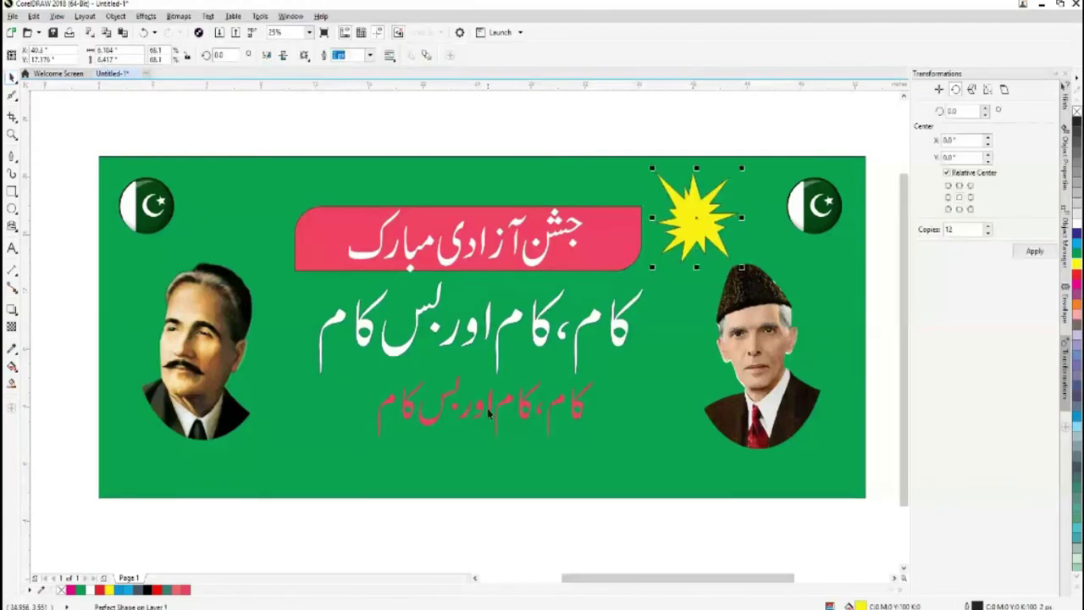
Step: Recolour the lower Urdu slogan yellow and nudge the starburst slightly up and left
left_click(488, 412)
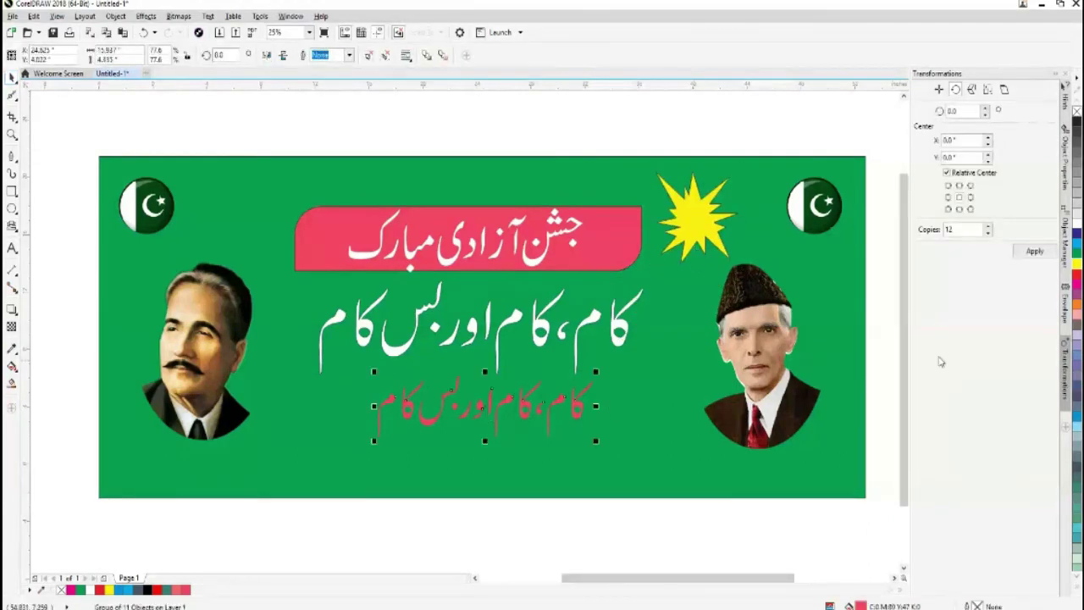
left_click(1076, 266)
left_click(530, 524)
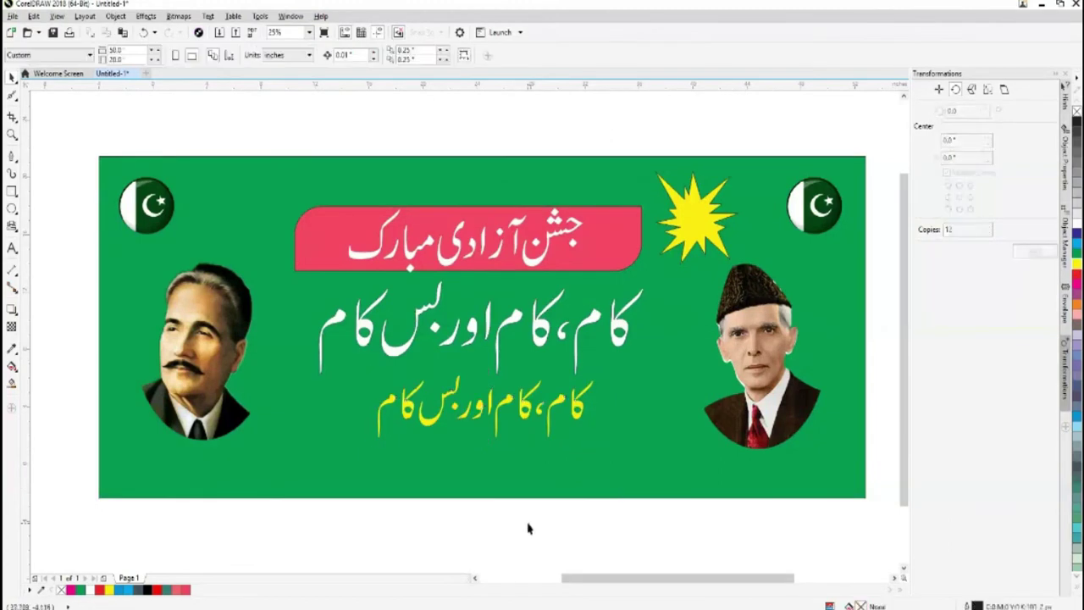
left_click(699, 227)
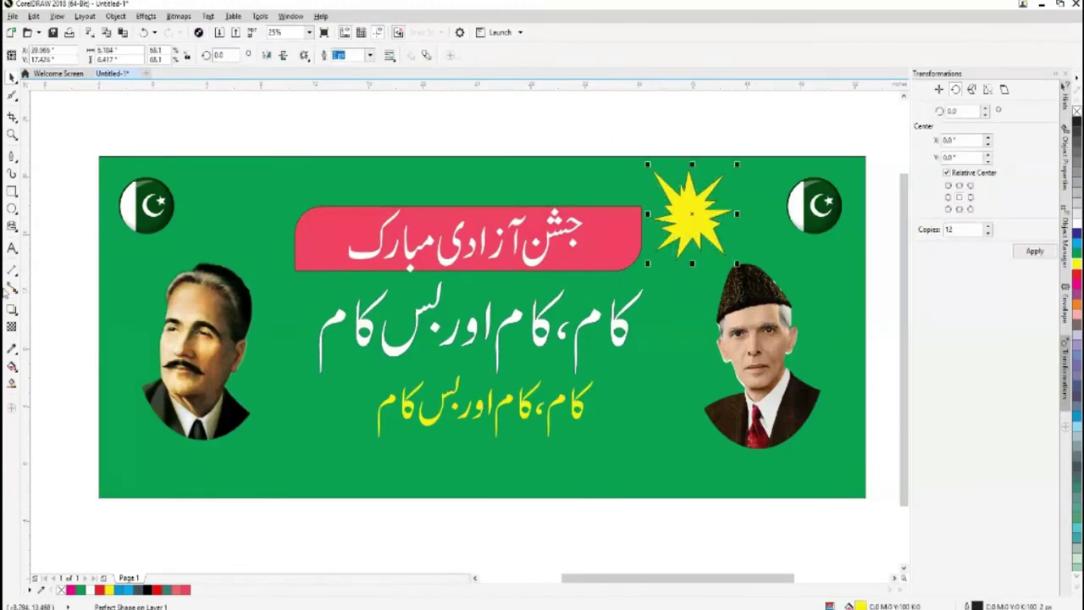
Step: Draw a second yellow starburst banner shape, scale it to about 4 by 3.5 inches and place it between the left flag and the headline
left_click(12, 227)
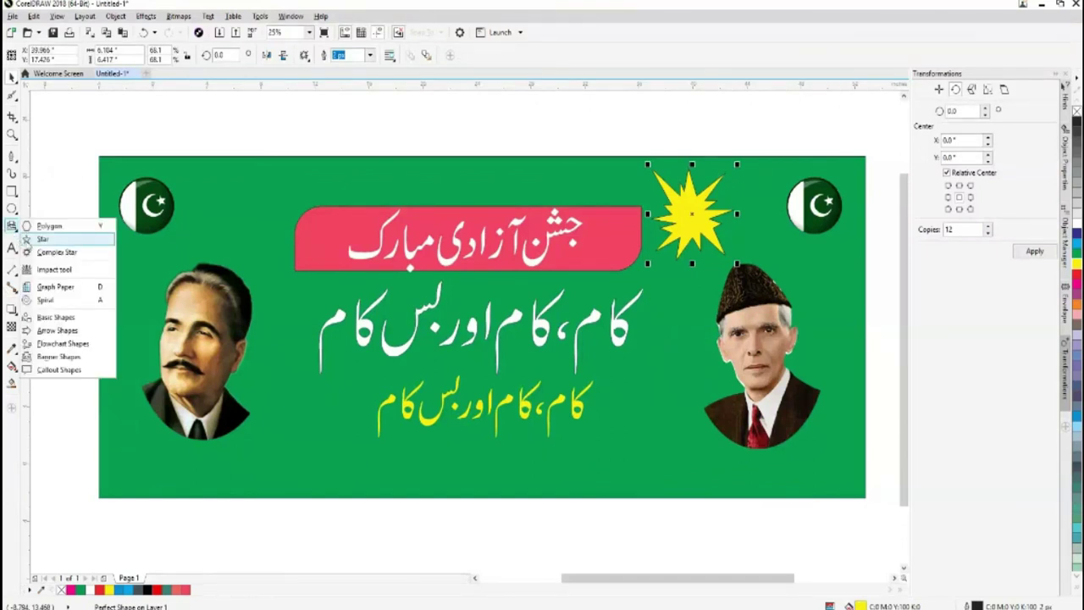
left_click(47, 359)
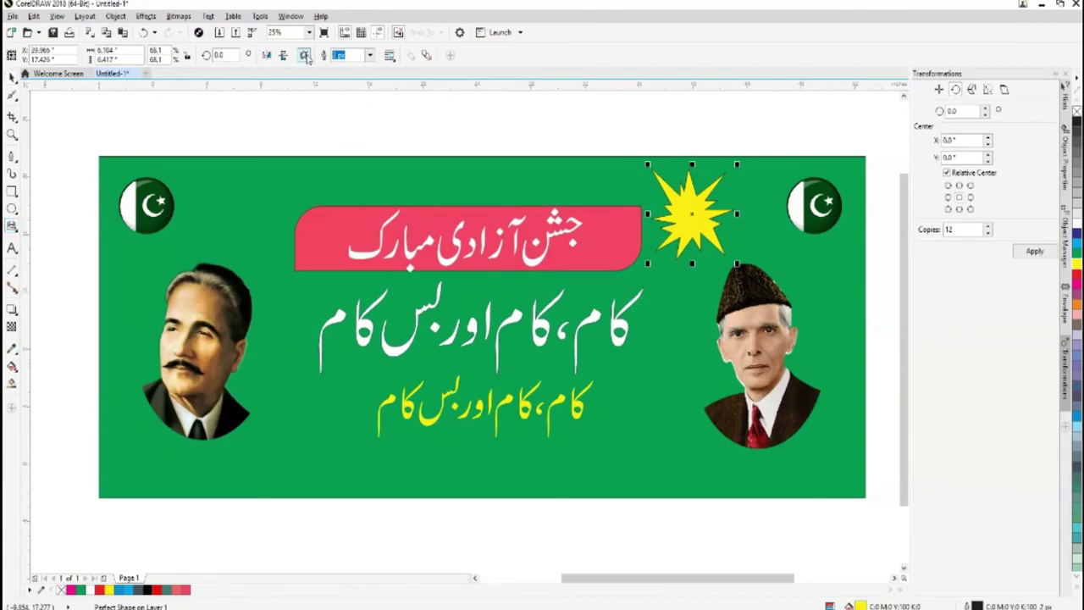
left_click_drag(203, 204, 263, 264)
key("ctrl+z")
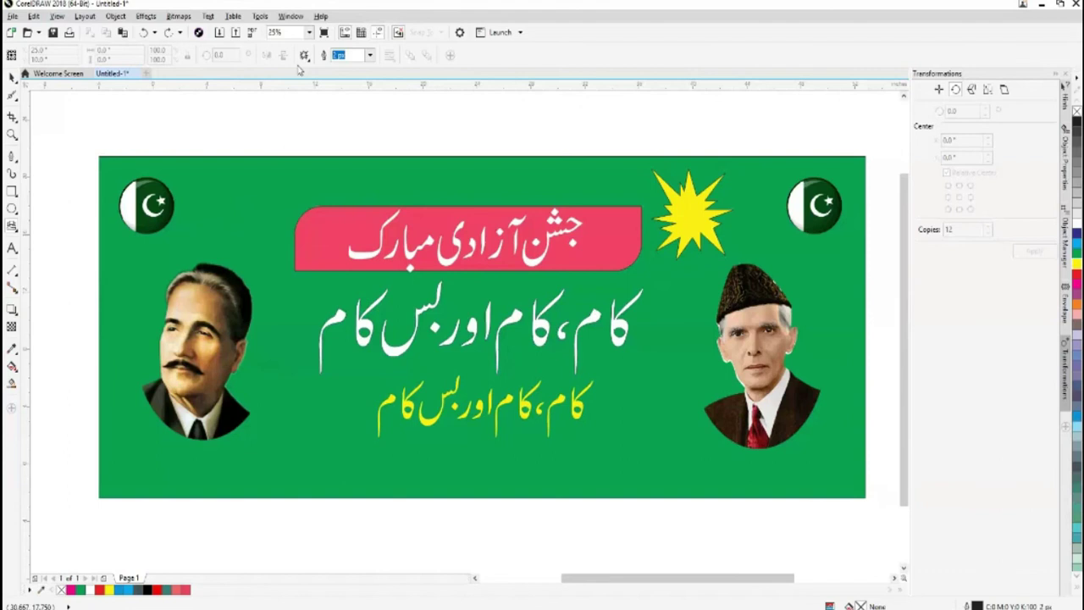
key("ctrl+shift+z")
left_click(12, 78)
left_click(64, 115)
left_click_drag(240, 250, 303, 434)
left_click_drag(337, 396, 317, 417)
left_click_drag(279, 449, 228, 226)
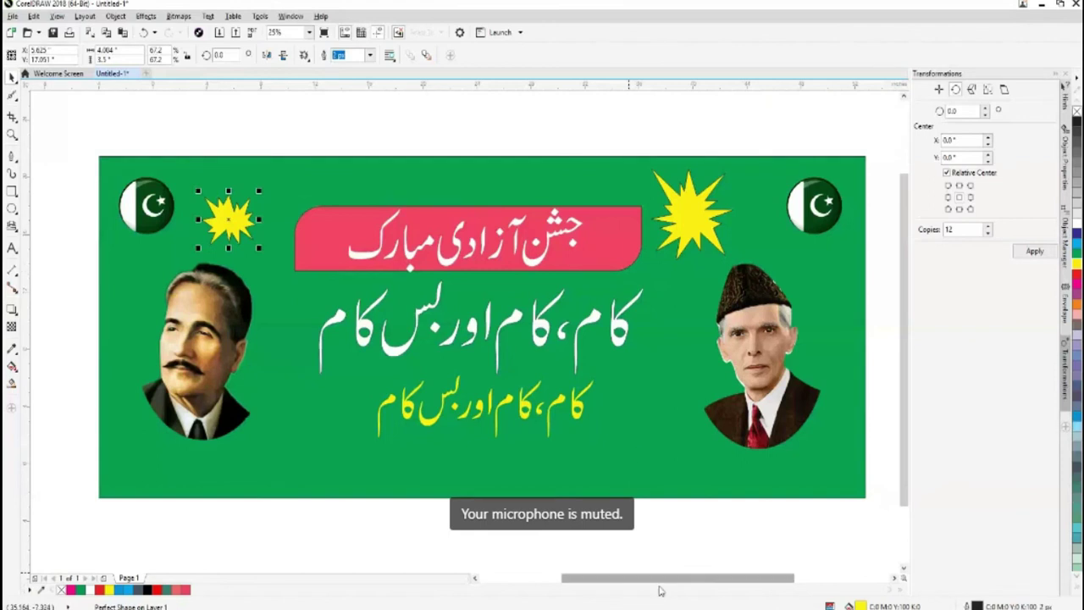
Step: Enlarge the left starburst to about 5.6 by 4.9 inches and position it just above the left portrait
left_click_drag(660, 579, 663, 578)
mouse_move(251, 248)
left_mouse_down()
mouse_move(266, 266)
mouse_move(235, 239)
left_mouse_up()
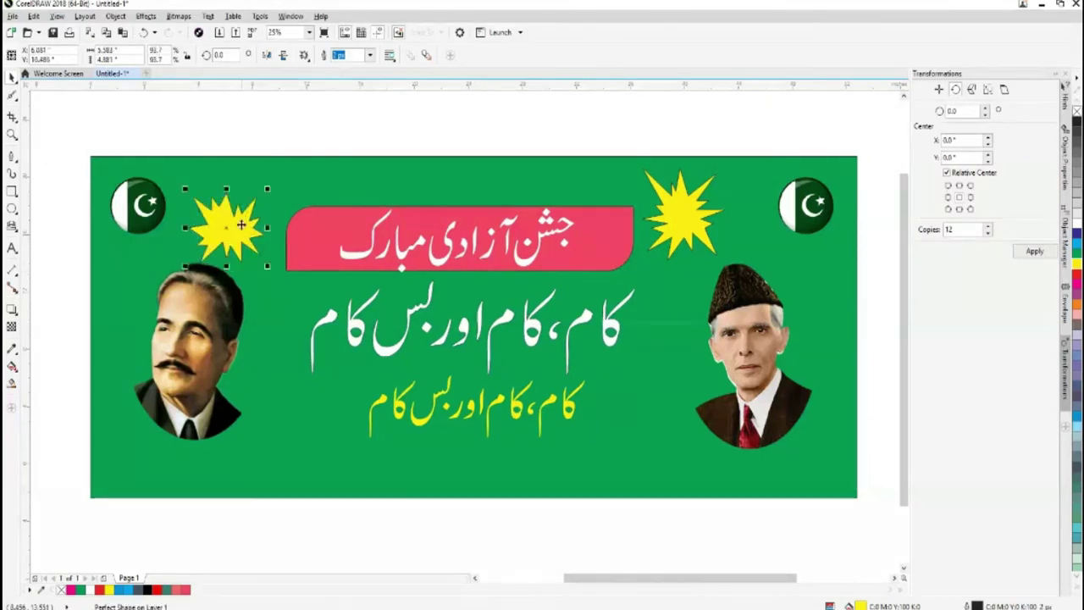
left_click(746, 551)
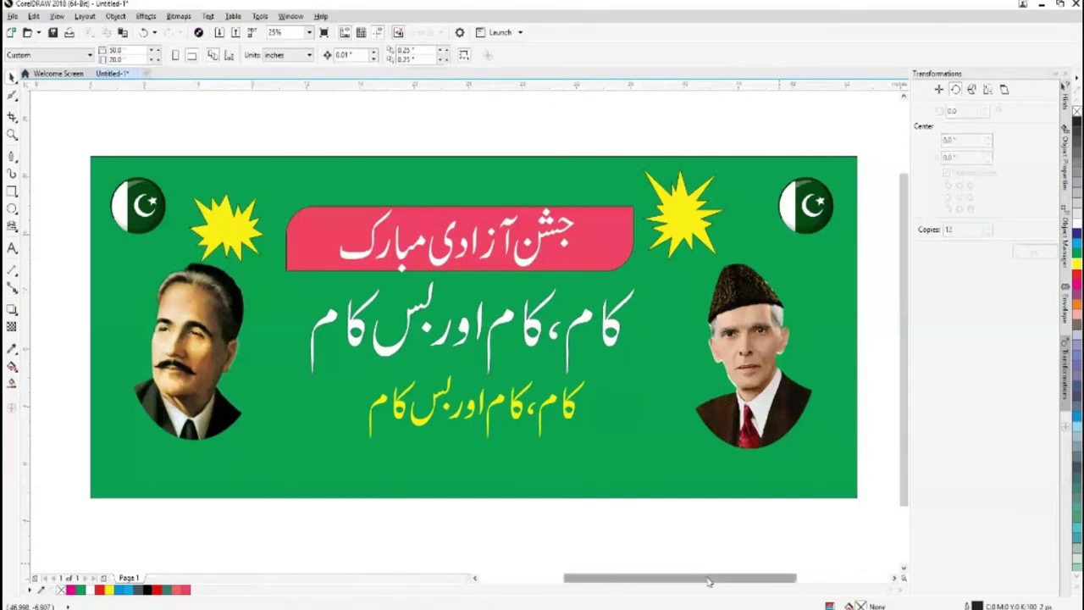
left_click_drag(708, 581, 713, 585)
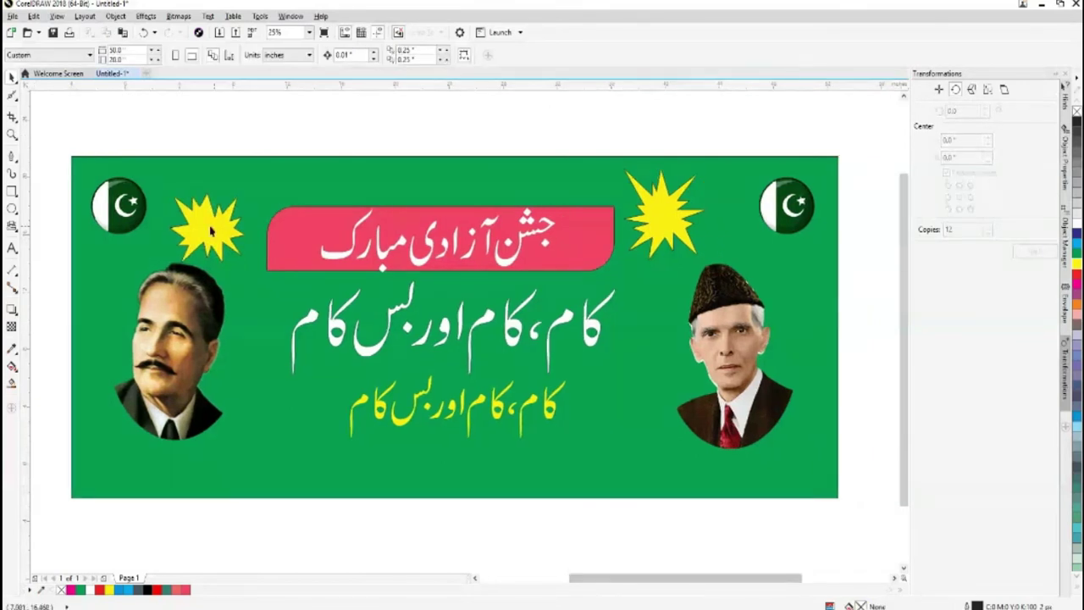
left_click_drag(212, 230, 214, 220)
Step: Open the Convert to Bitmap settings for the left portrait and cancel them
left_click(259, 136)
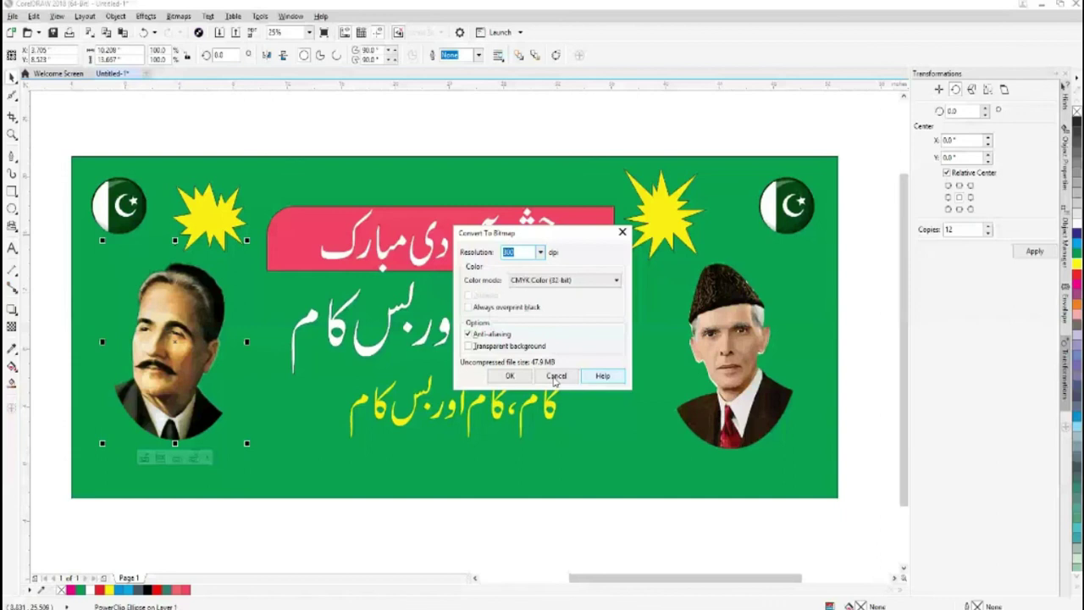
left_click(555, 377)
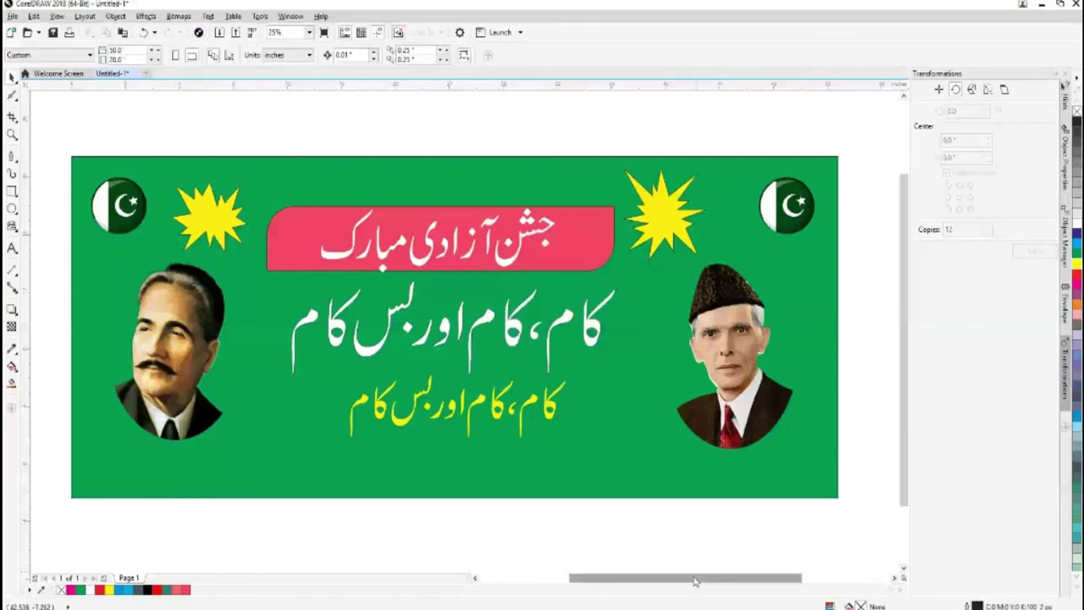